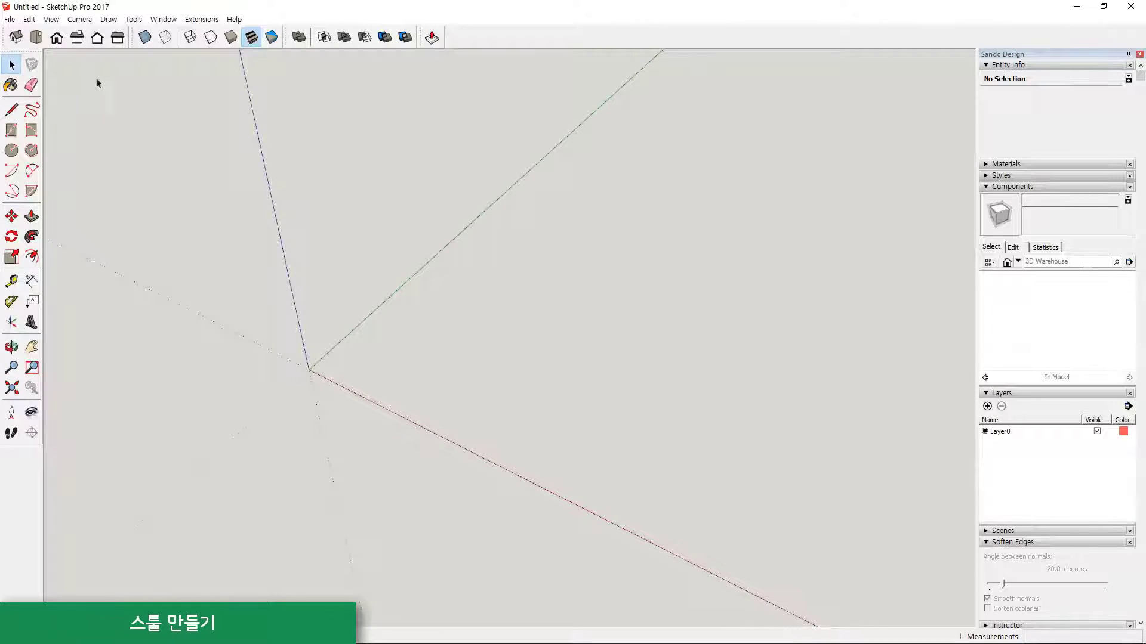
# - Draw a 410 x 24 mm vertical rectangle from the origin in the front view
pyautogui.click(57, 37)
pyautogui.press('r')
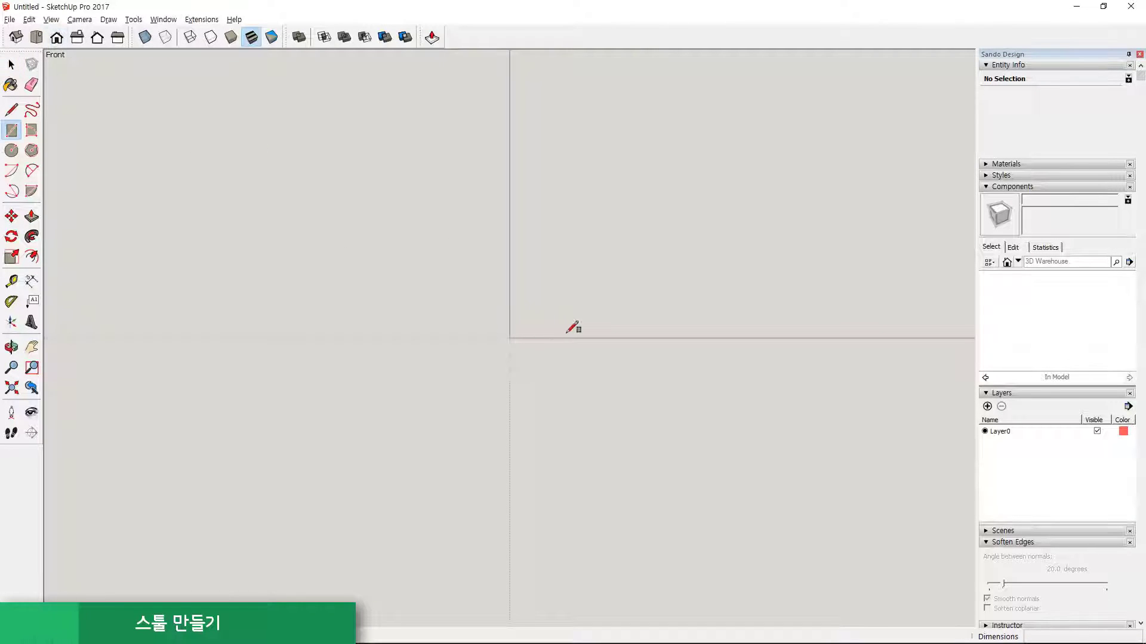
pyautogui.click(509, 338)
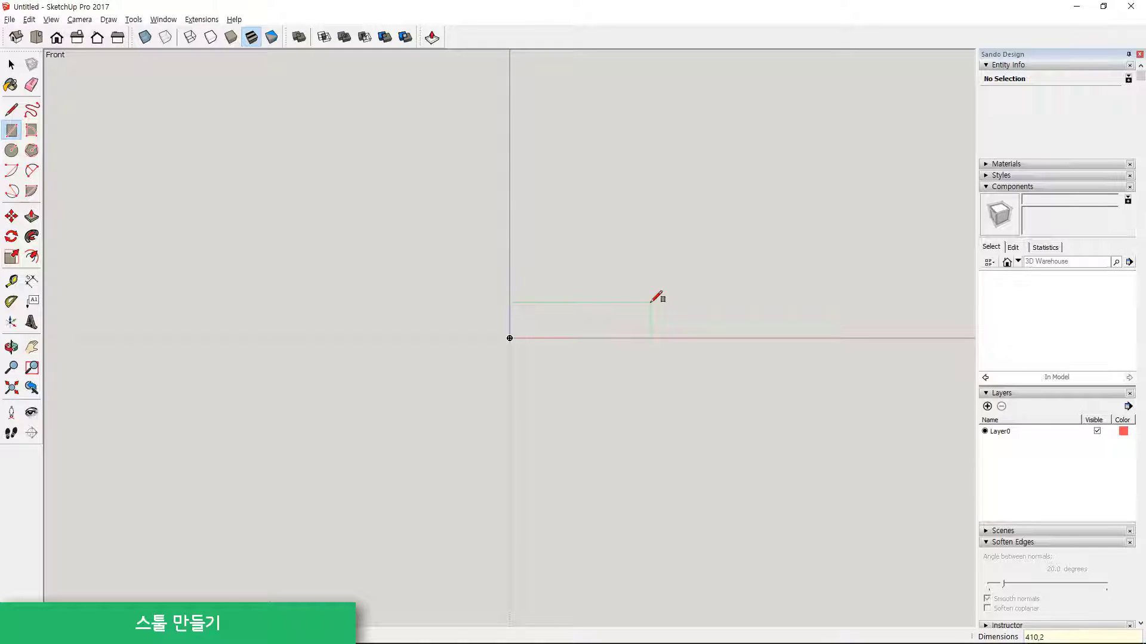
pyautogui.press('Return')
pyautogui.scroll(5, 531, 338)
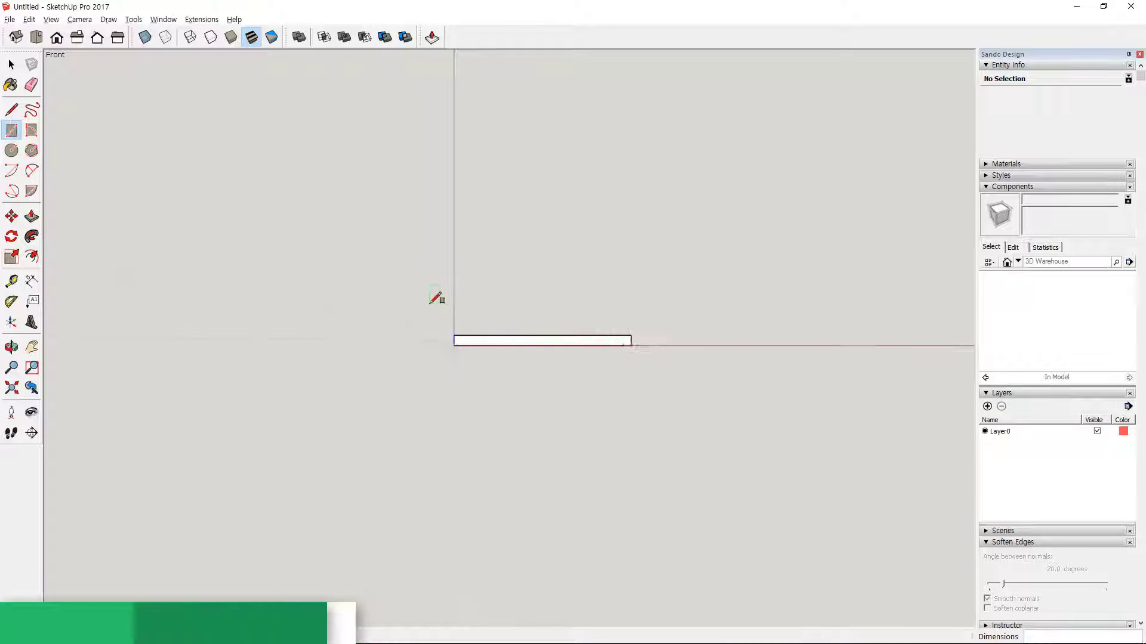
# - Push/Pull the rectangle 270 mm into a slab for the stool seat
pyautogui.moveTo(724, 302); pyautogui.dragTo(535, 364, button='middle')
pyautogui.press('p')
pyautogui.click(503, 342)
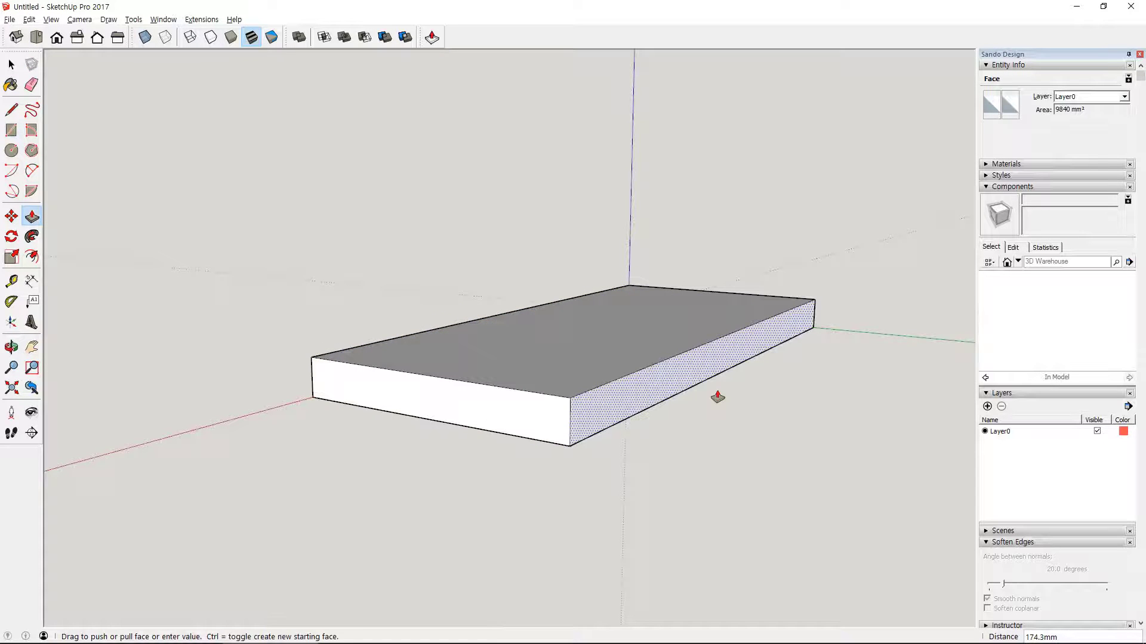
pyautogui.write('270')
pyautogui.press('Return')
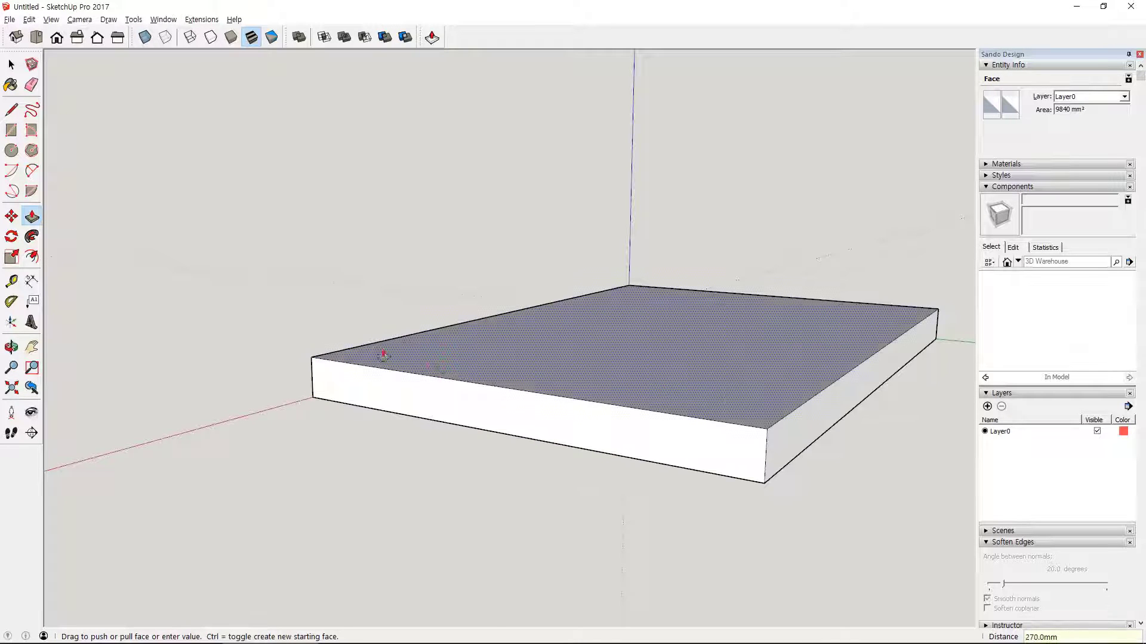
# - In the front view, draw a degree-3 Bezier S-curve on the slab's front face, starting at its upper corner on the blue axis and descending inward
pyautogui.moveTo(718, 396); pyautogui.dragTo(734, 278, button='middle')
pyautogui.scroll(5, 332, 354)
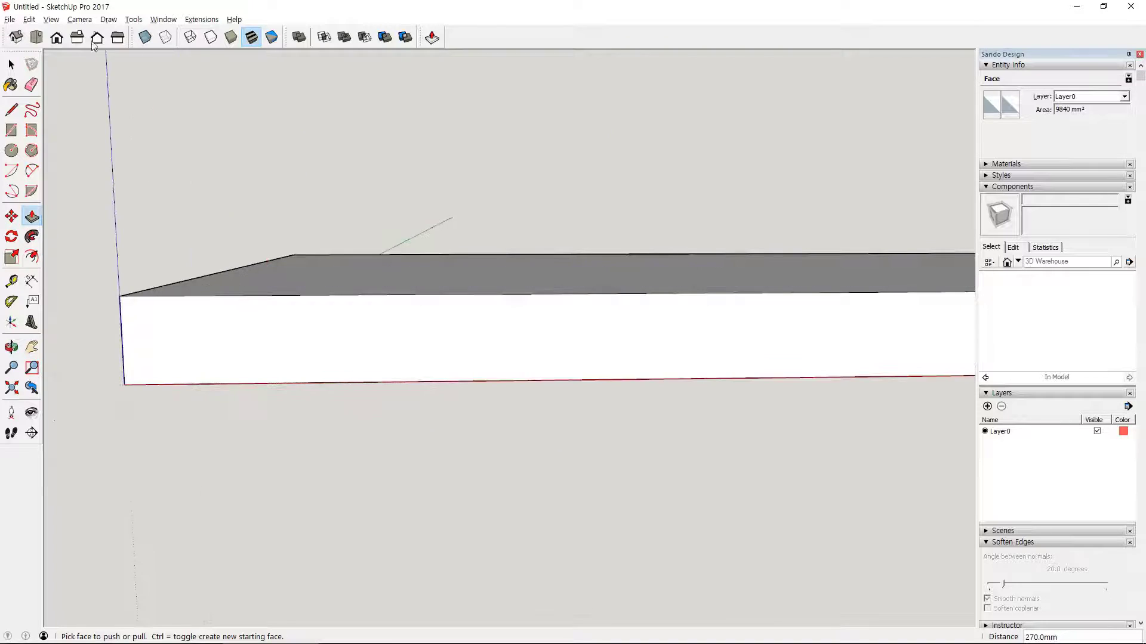
pyautogui.click(56, 37)
pyautogui.keyDown('shift'); pyautogui.moveTo(714, 359); pyautogui.dragTo(473, 347, button='middle'); pyautogui.keyUp('shift')
pyautogui.click(108, 20)
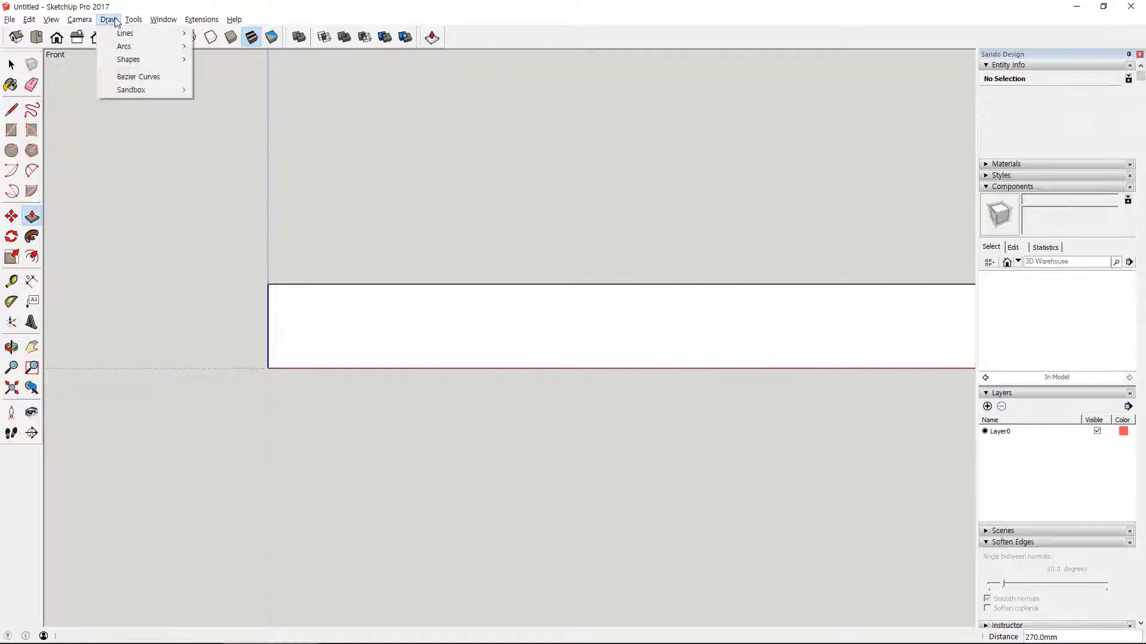
pyautogui.click(131, 74)
pyautogui.click(267, 284)
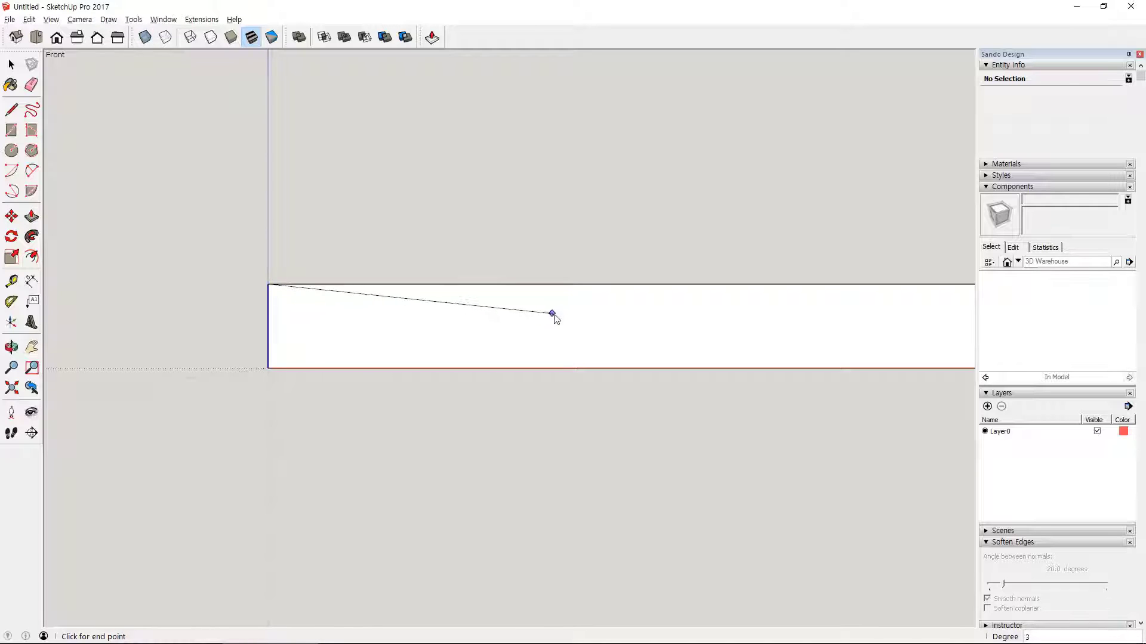
pyautogui.click(571, 312)
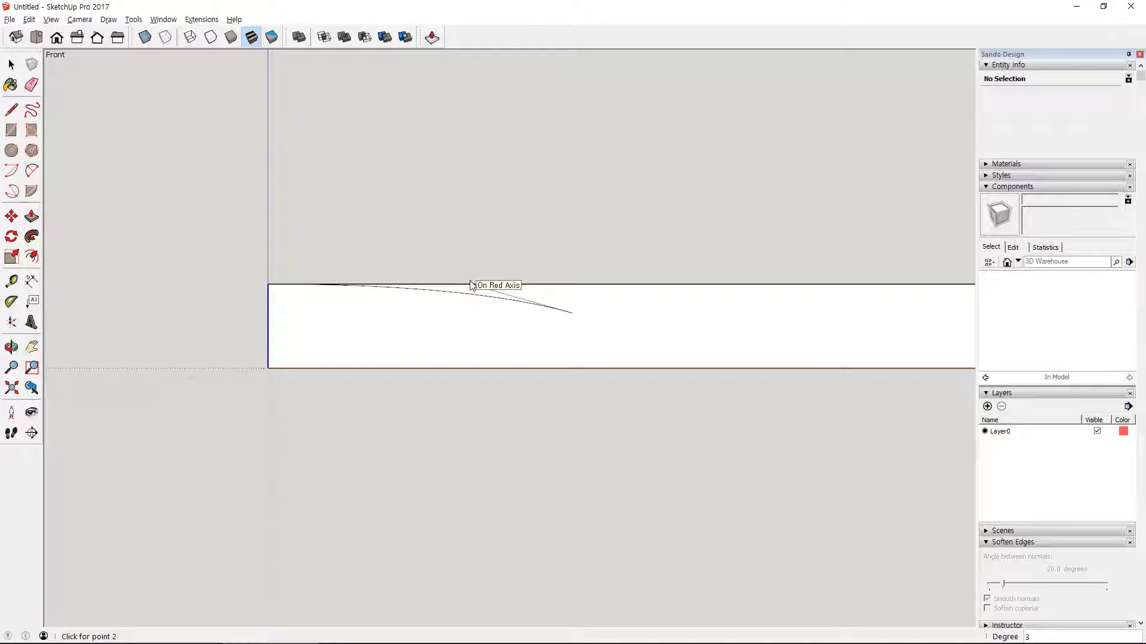
pyautogui.click(472, 285)
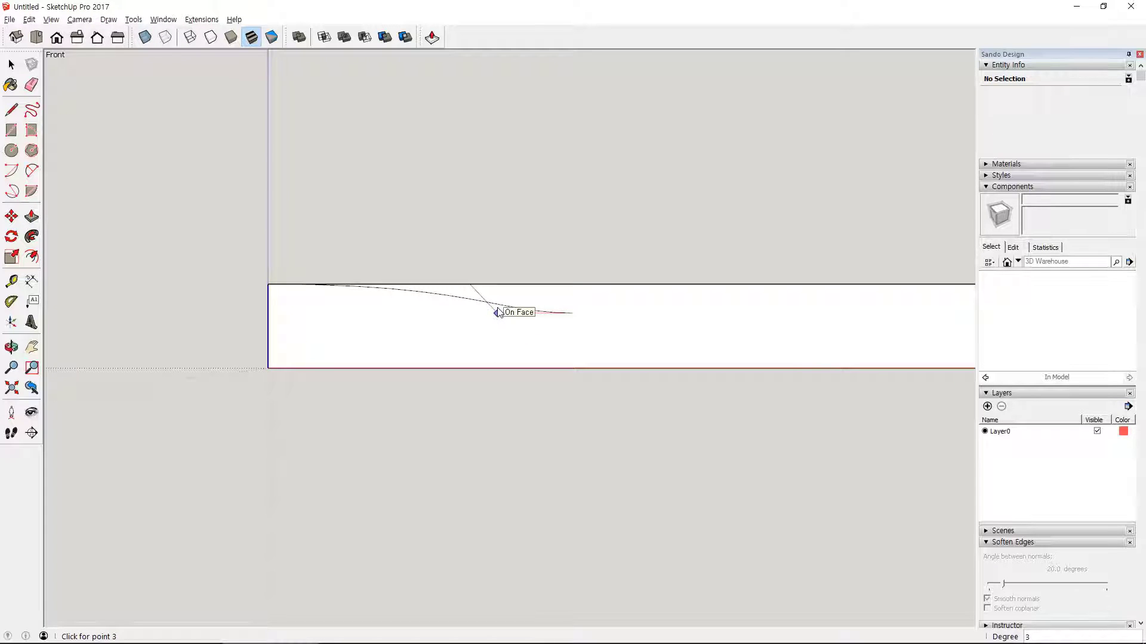
pyautogui.click(486, 312)
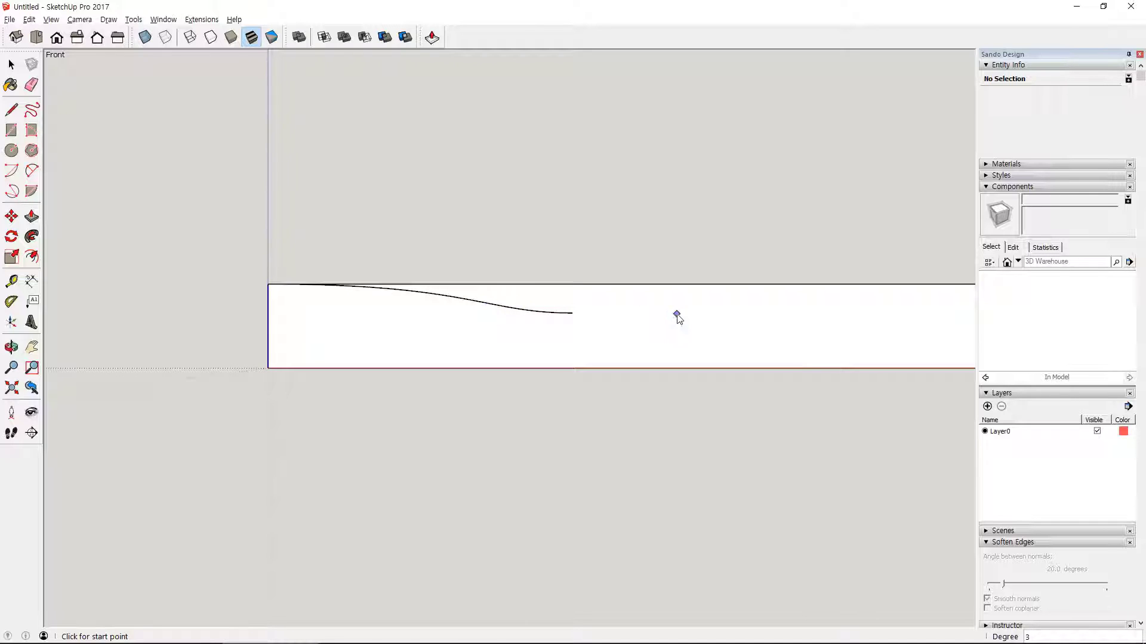
# - Copy the Bezier curve and paste the duplicate beside it on the slab's front face
pyautogui.keyDown('shift'); pyautogui.moveTo(678, 316); pyautogui.dragTo(507, 388, button='middle'); pyautogui.keyUp('shift')
pyautogui.press('space')
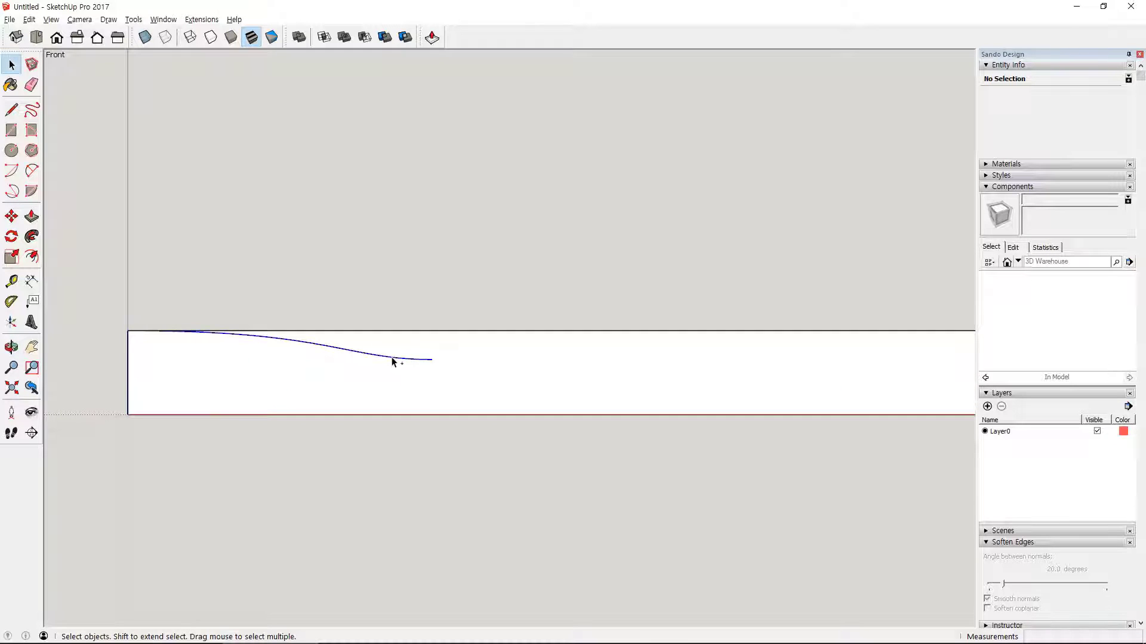
pyautogui.click(392, 362)
pyautogui.hotkey('ctrl', 'c')
pyautogui.hotkey('ctrl', 'v')
pyautogui.click(511, 371)
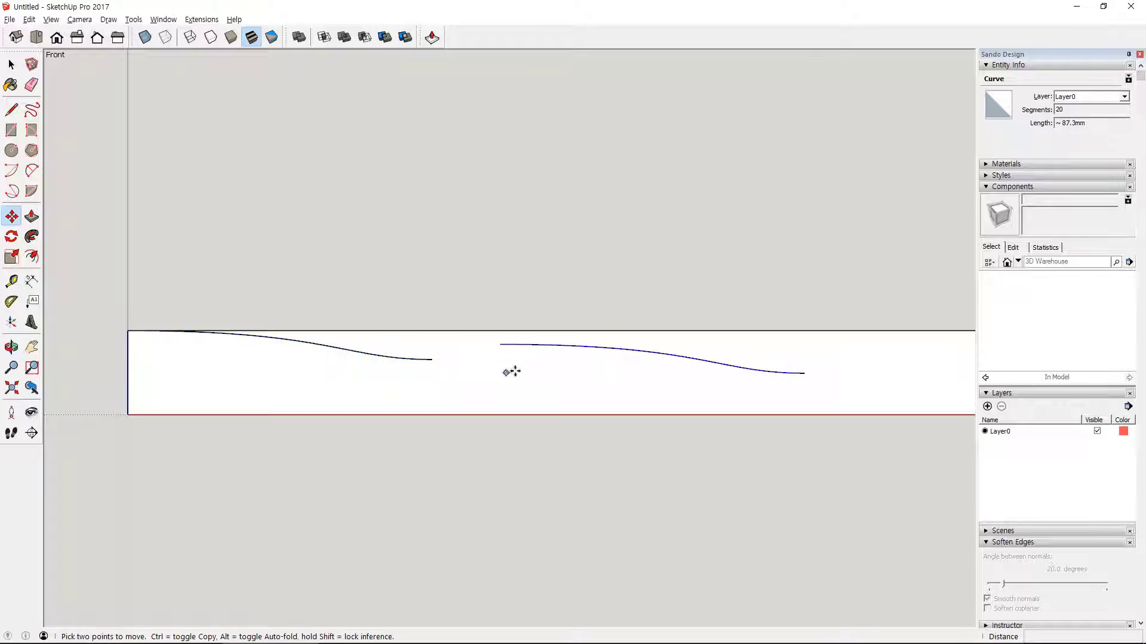
pyautogui.press('space')
# - Explode the pasted curve and flip it along the red direction
pyautogui.rightClick(660, 355)
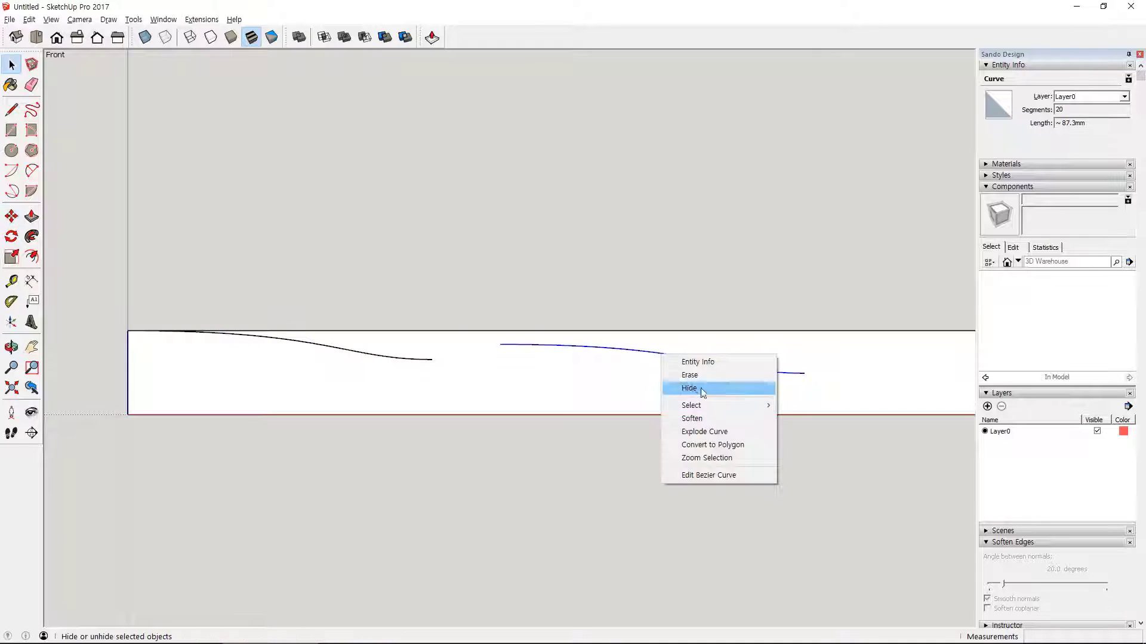
pyautogui.click(754, 431)
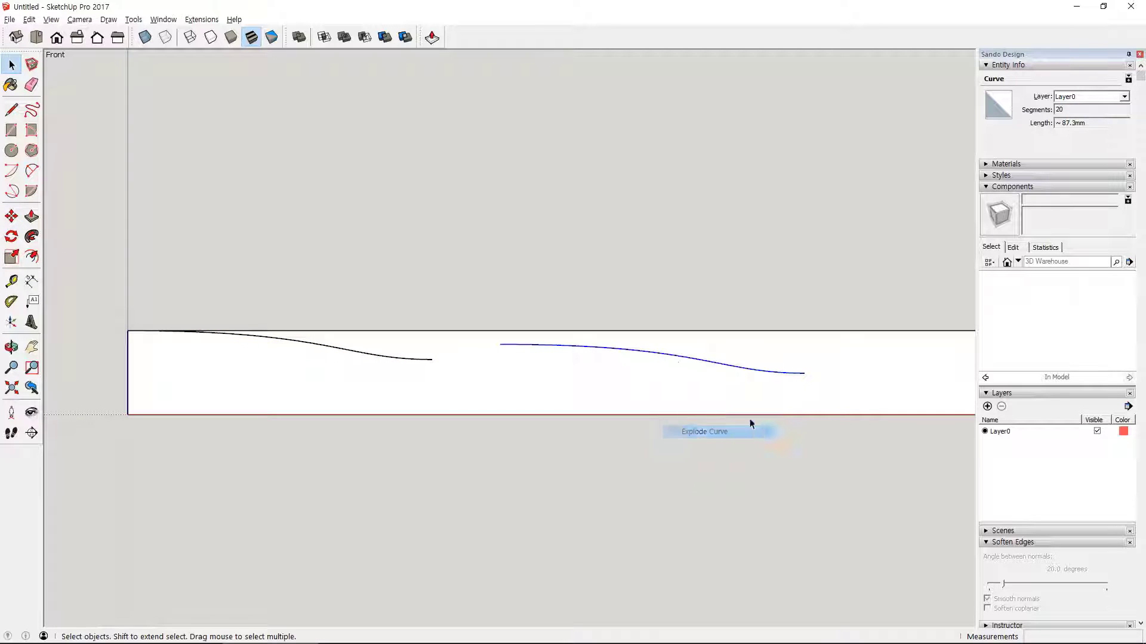
pyautogui.rightClick(674, 356)
pyautogui.moveTo(772, 500)
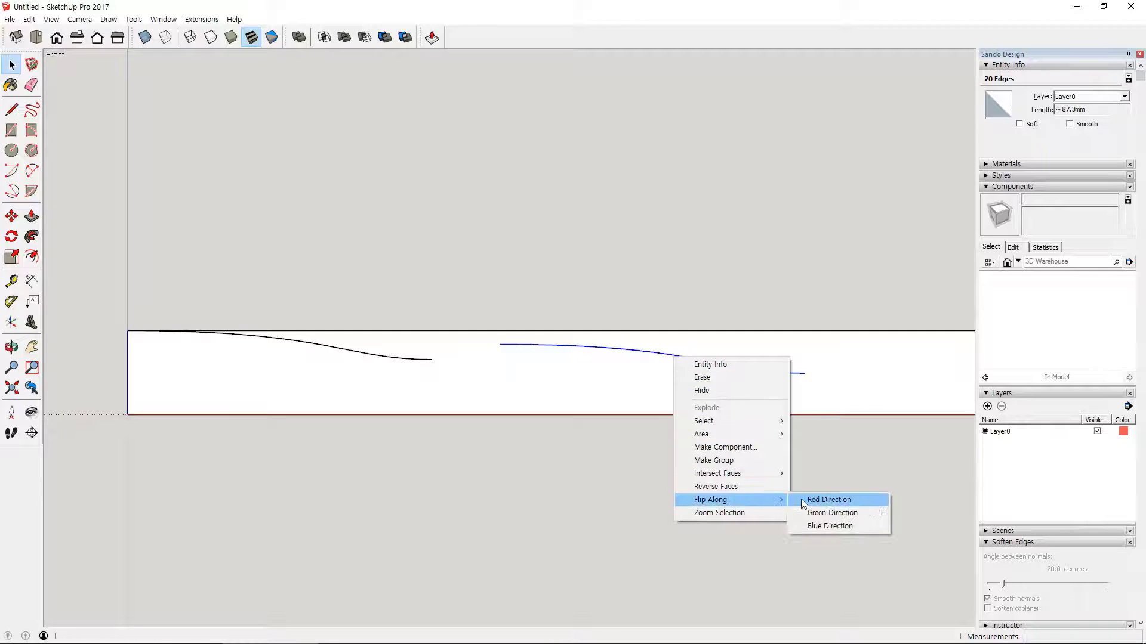
pyautogui.click(824, 499)
# - Move the flipped curve by its upper end onto the opposite upper corner of the slab's front face
pyautogui.keyDown('shift'); pyautogui.moveTo(783, 482); pyautogui.dragTo(636, 475, button='middle'); pyautogui.keyUp('shift')
pyautogui.scroll(-4, 636, 476)
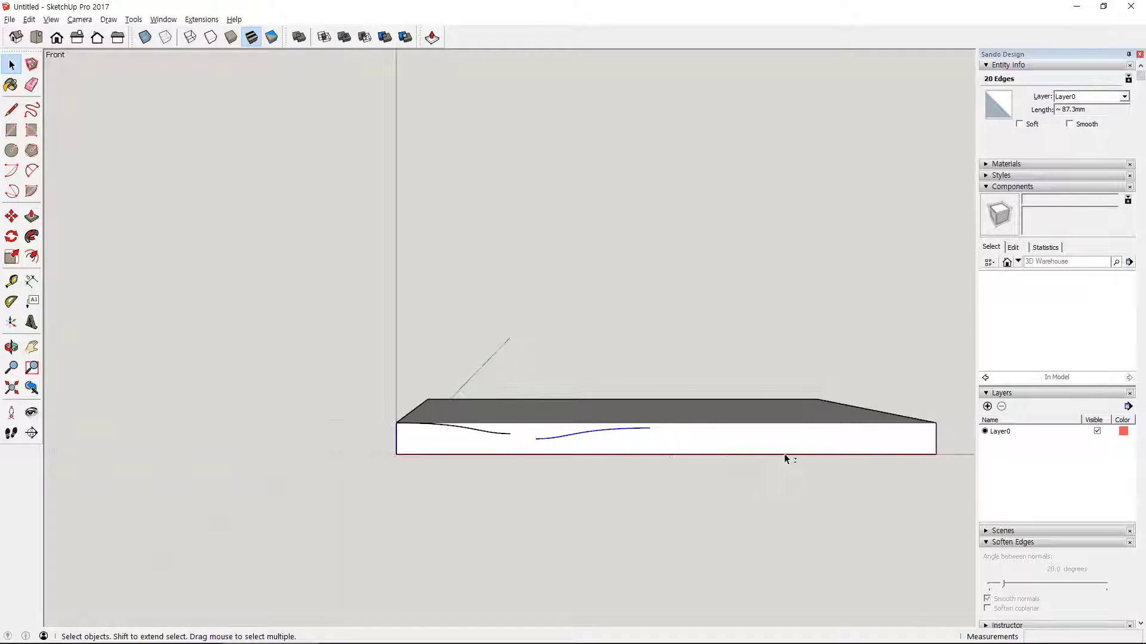
pyautogui.press('m')
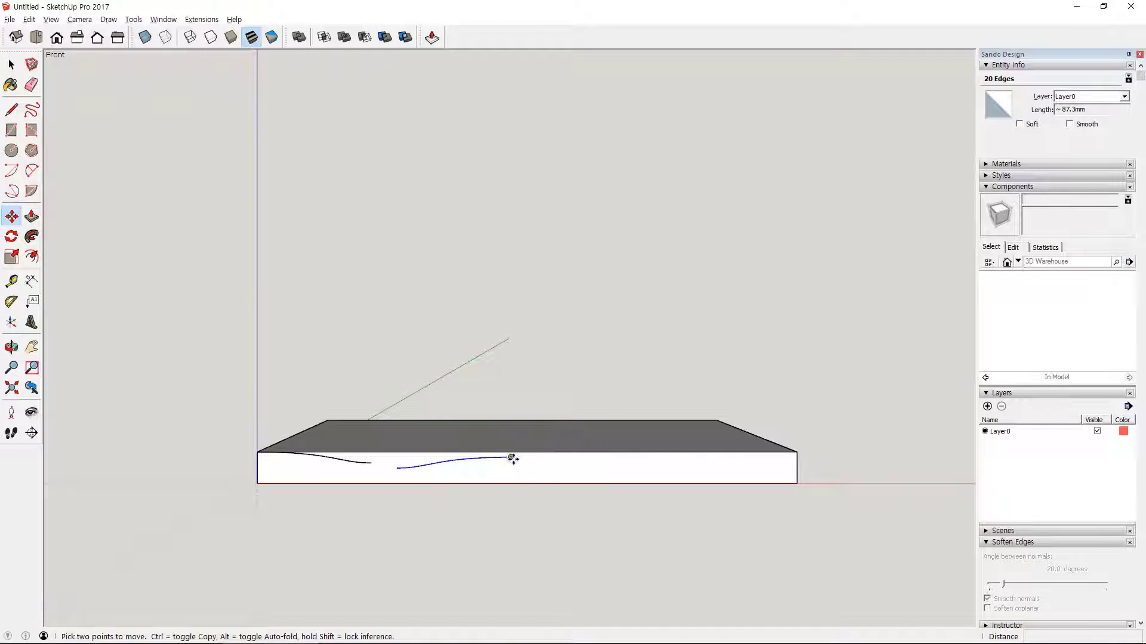
pyautogui.click(511, 459)
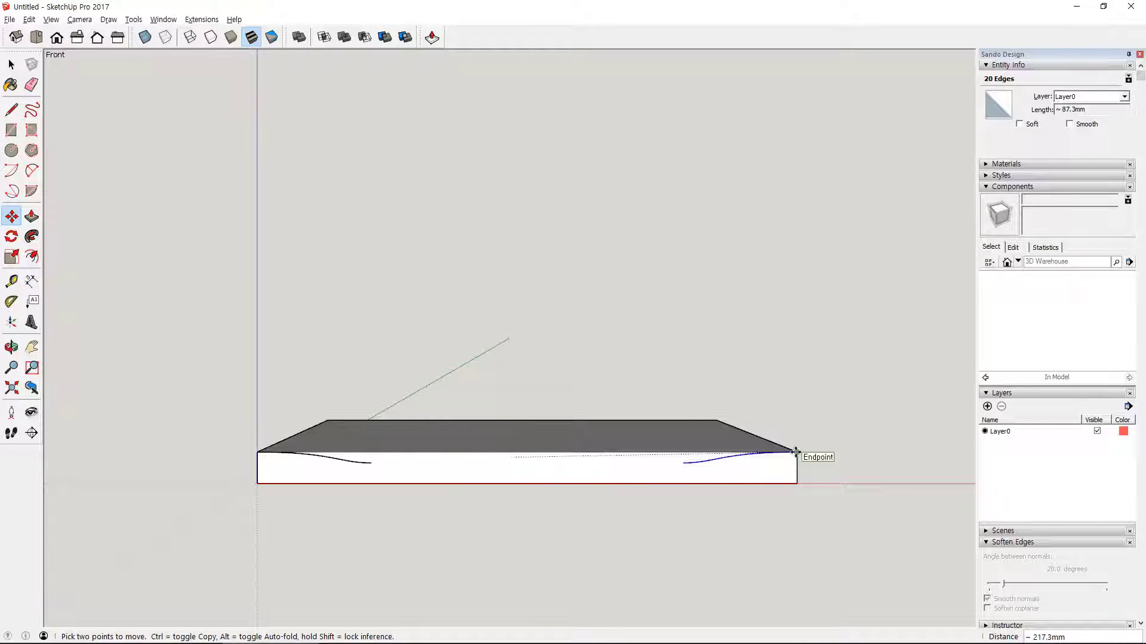
pyautogui.click(796, 453)
# - Join the lower inner ends of the two curves with a straight line
pyautogui.press('l')
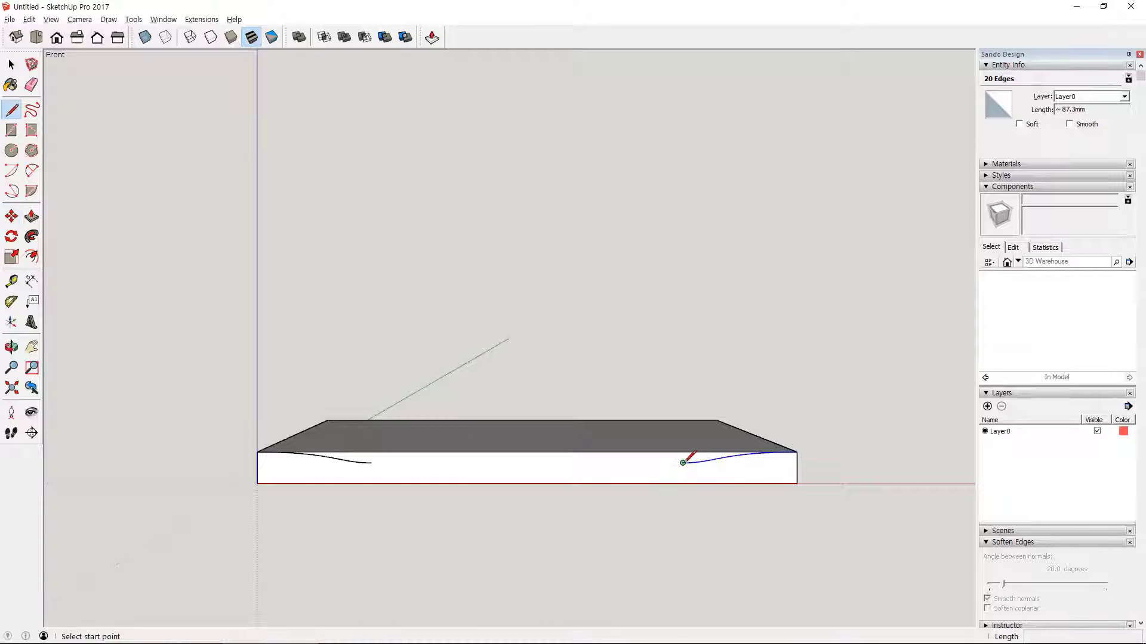
pyautogui.click(683, 464)
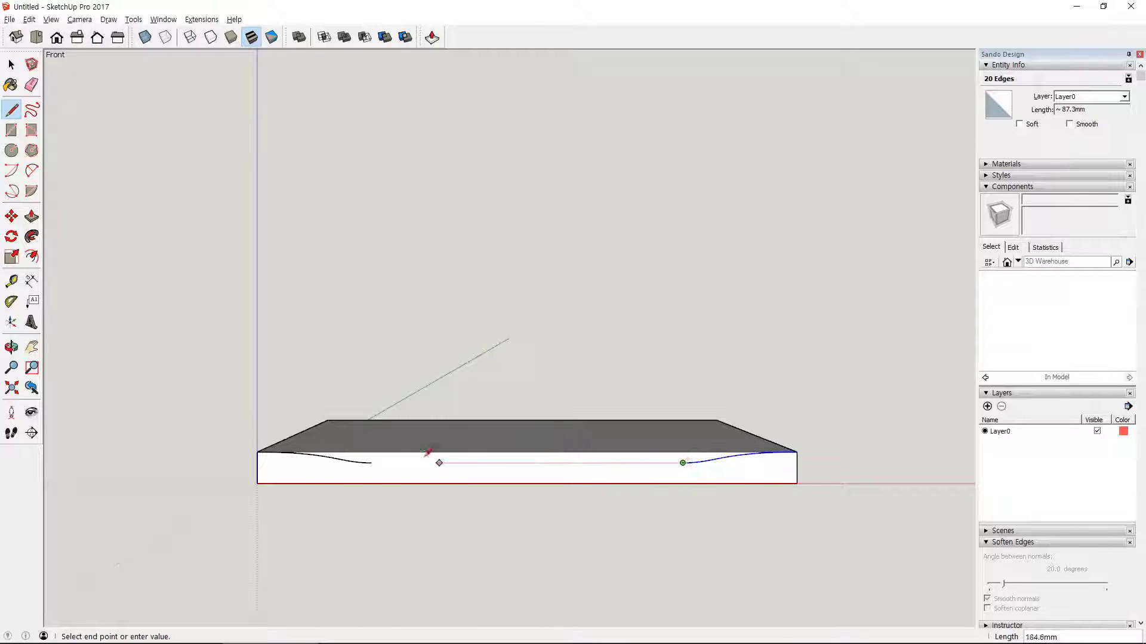
pyautogui.click(371, 463)
# - Push the face above the curved profile 270 mm through the slab to cut the seat's hollow
pyautogui.moveTo(375, 458); pyautogui.dragTo(530, 587, button='middle')
pyautogui.press('p')
pyautogui.click(486, 463)
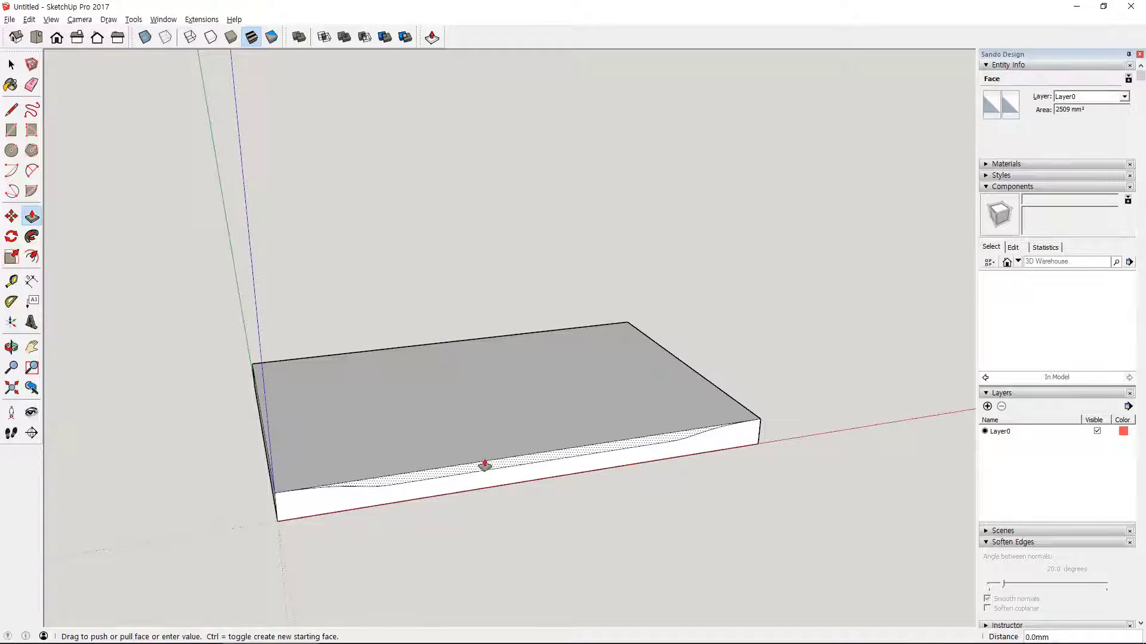
pyautogui.click(411, 350)
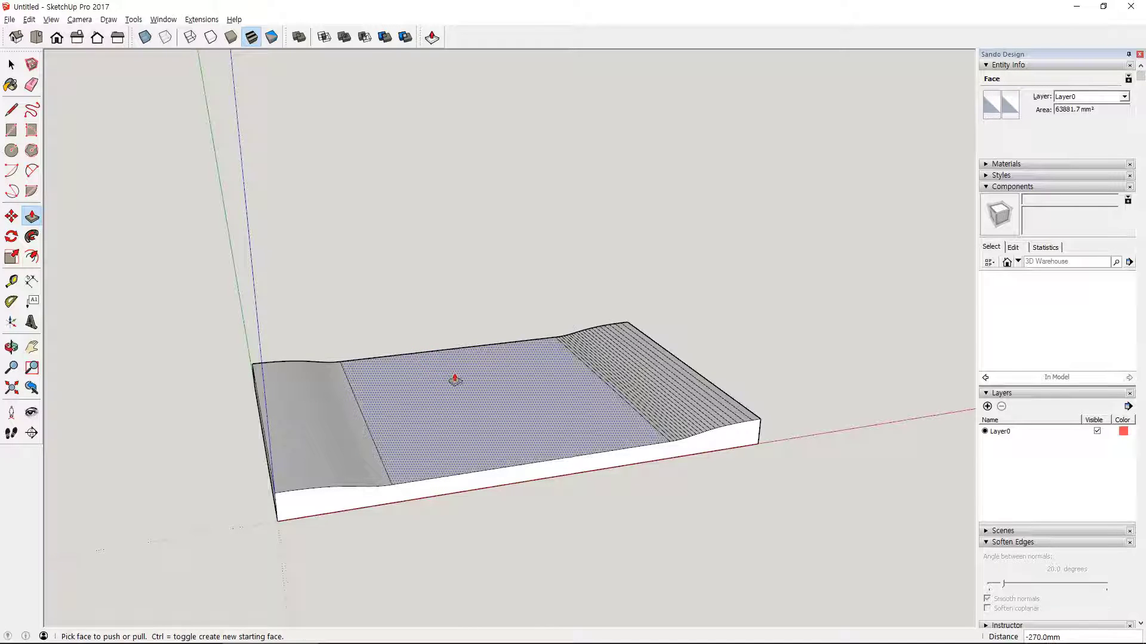
# - Soften the segment lines across the curved slope farthest from the origin with the Eraser
pyautogui.press('e')
pyautogui.scroll(5, 647, 376)
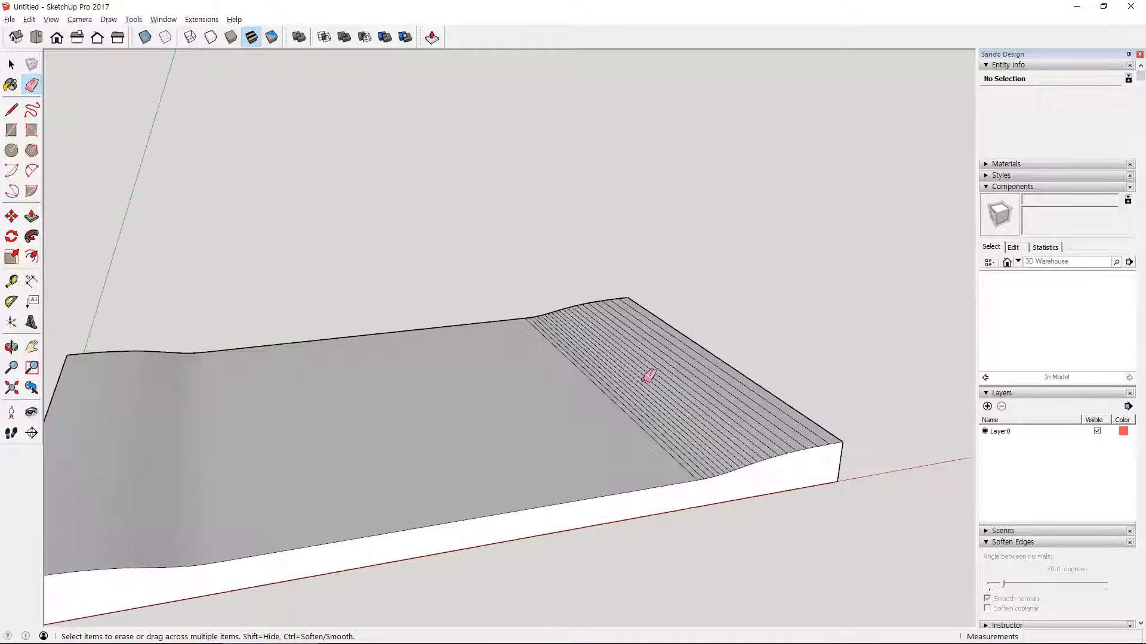
pyautogui.moveTo(567, 396); pyautogui.dragTo(704, 312)
pyautogui.scroll(-5, 616, 361)
# - Draw a 60 x 38 mm rectangle on the ground beside the seat, starting on the red axis
pyautogui.press('space')
pyautogui.moveTo(664, 495)
pyautogui.mouseDown(button='middle')
pyautogui.moveTo(713, 535)
pyautogui.moveTo(757, 409)
pyautogui.moveTo(549, 392)
pyautogui.moveTo(468, 456)
pyautogui.moveTo(384, 435)
pyautogui.moveTo(457, 404)
pyautogui.moveTo(414, 361)
pyautogui.moveTo(783, 355)
pyautogui.moveTo(862, 432)
pyautogui.moveTo(650, 416)
pyautogui.moveTo(834, 437)
pyautogui.moveTo(677, 444)
pyautogui.mouseUp(button='middle')
pyautogui.press('r')
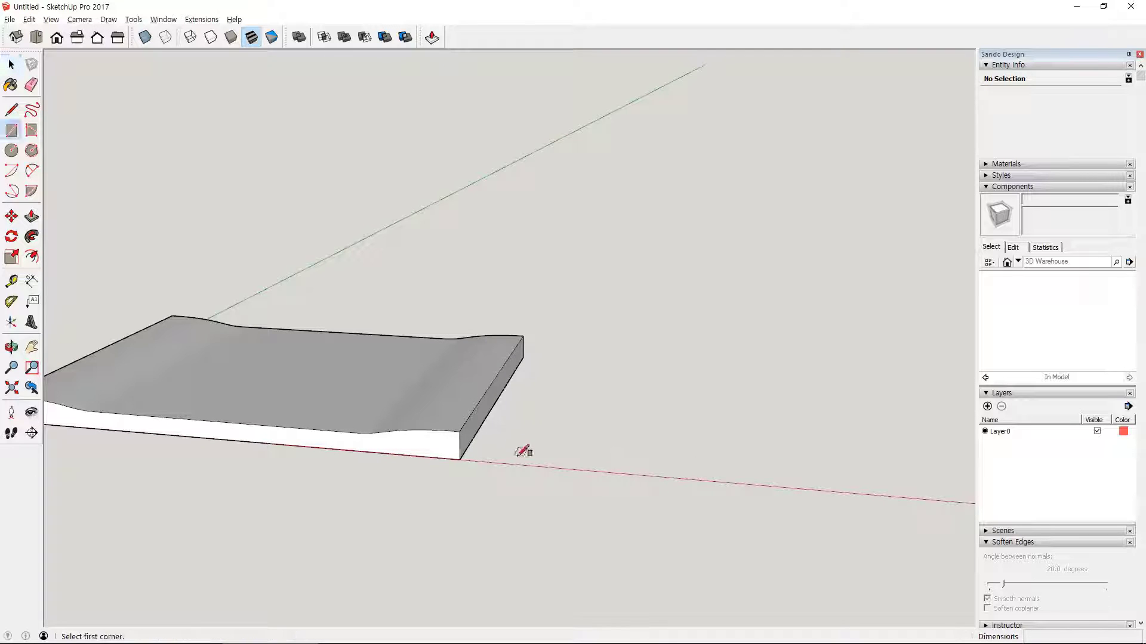
pyautogui.click(590, 470)
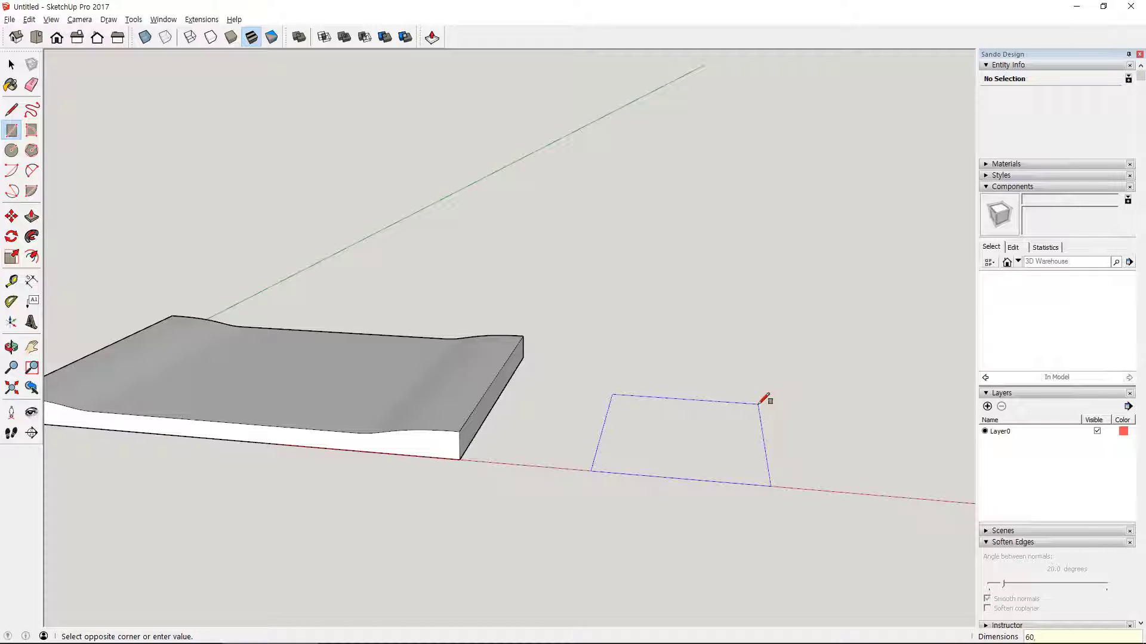
pyautogui.write('60,38')
pyautogui.press('Return')
pyautogui.scroll(-3, 644, 389)
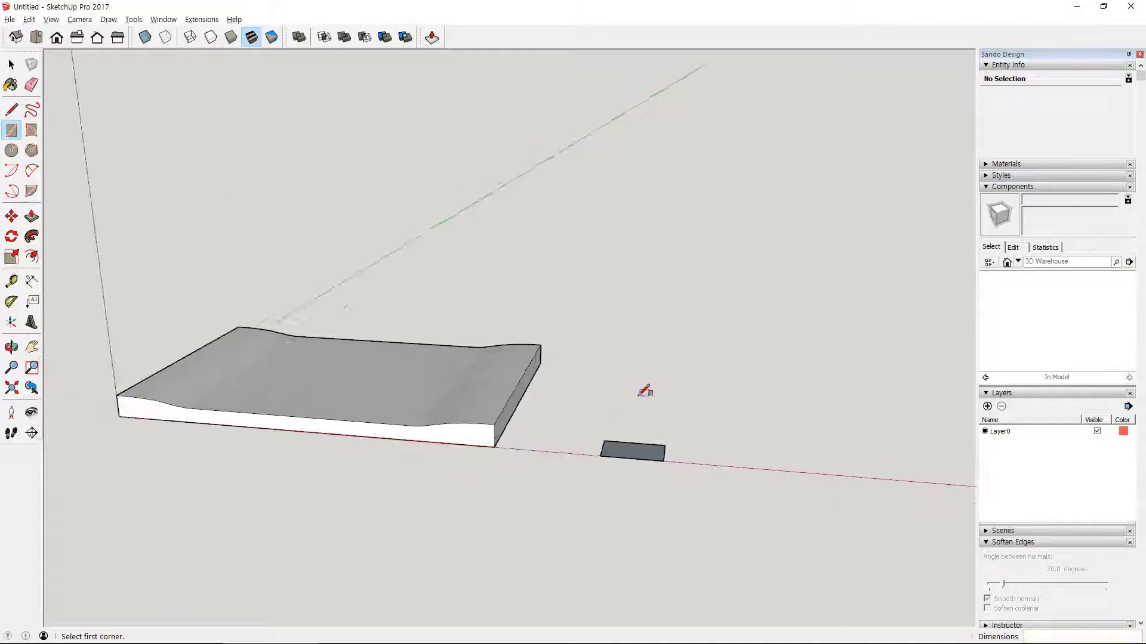
# - Push/Pull the small rectangle up 420 mm to form the leg block
pyautogui.press('p')
pyautogui.moveTo(635, 440); pyautogui.dragTo(650, 287)
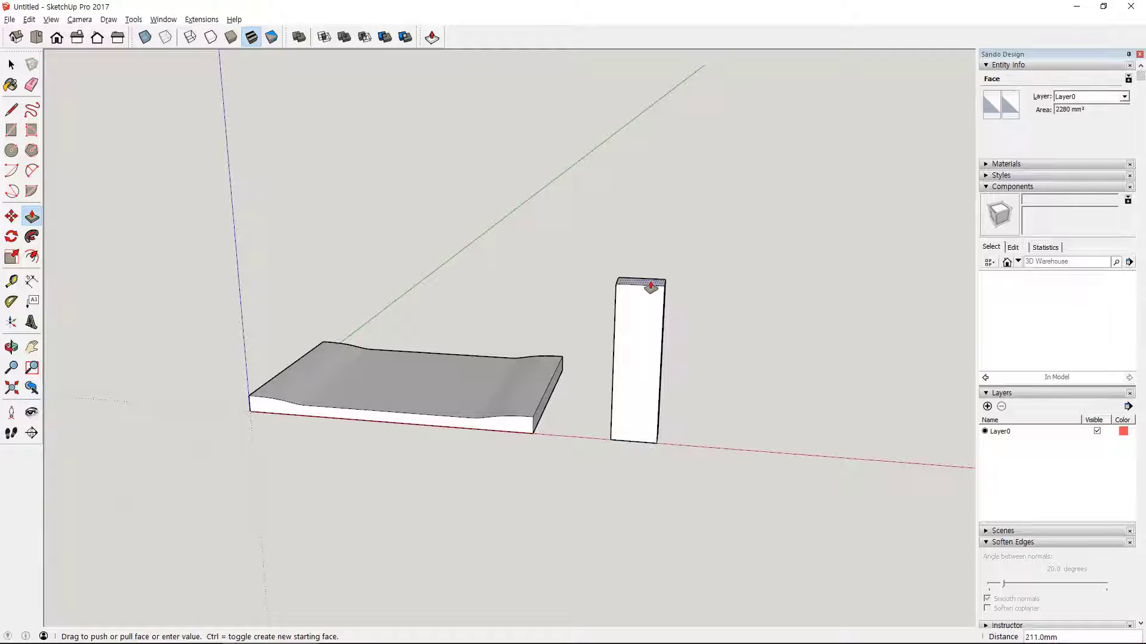
pyautogui.press('Return')
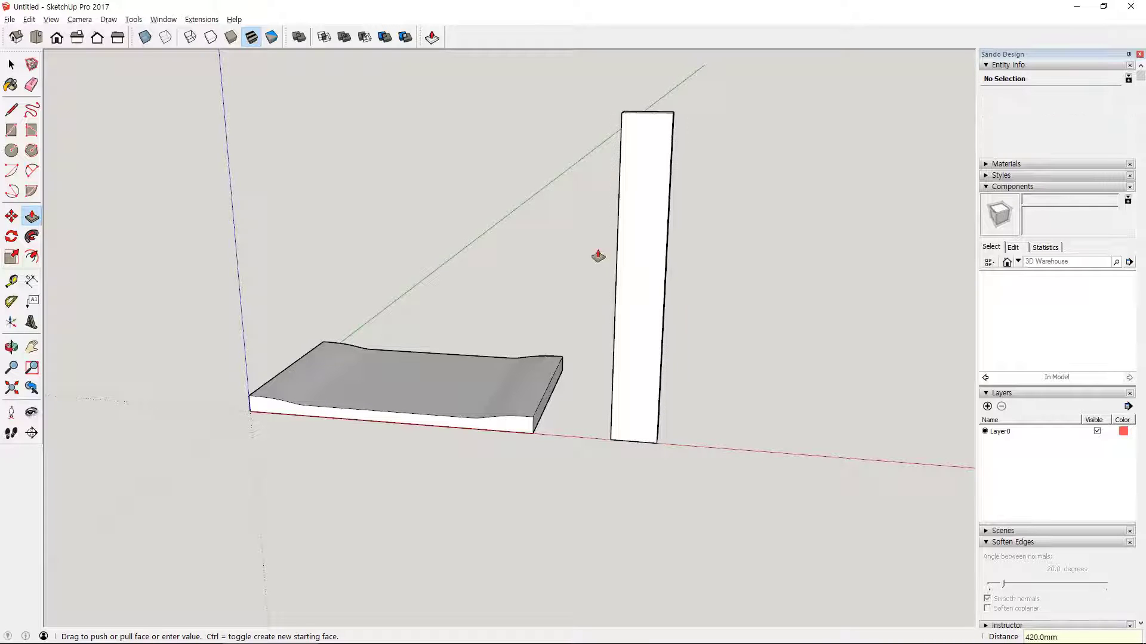
# - In the front view, add a Protractor guide at 10° from the leg's vertical edge, through its bottom corner nearest the seat
pyautogui.scroll(2, 632, 272)
pyautogui.moveTo(636, 272); pyautogui.dragTo(531, 334, button='middle')
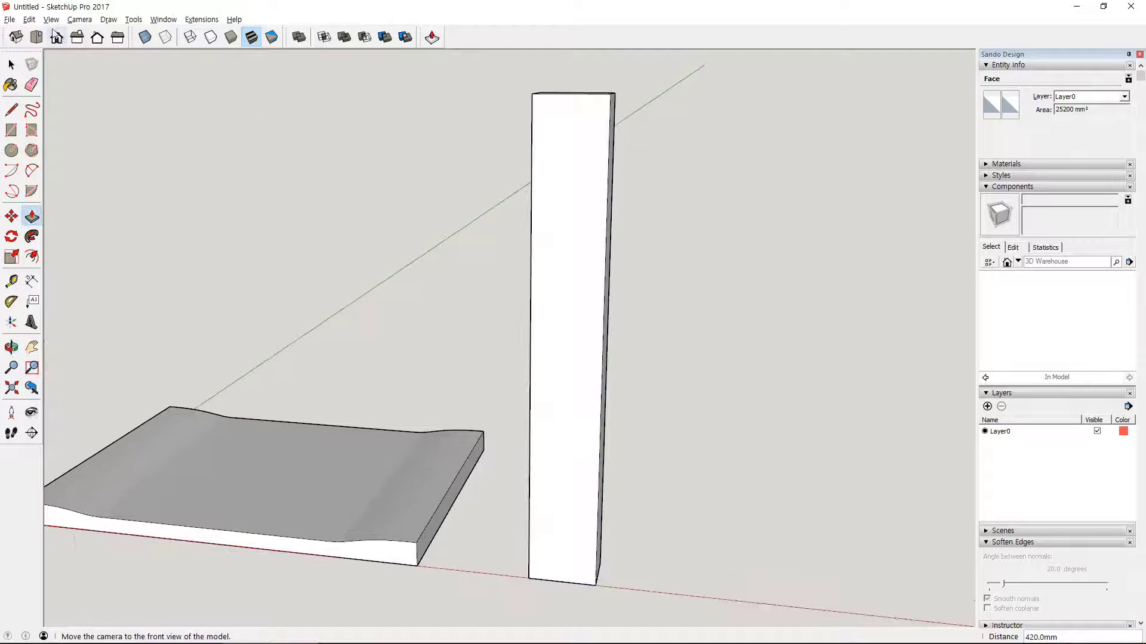
pyautogui.click(57, 37)
pyautogui.moveTo(854, 334); pyautogui.dragTo(549, 340, button='middle')
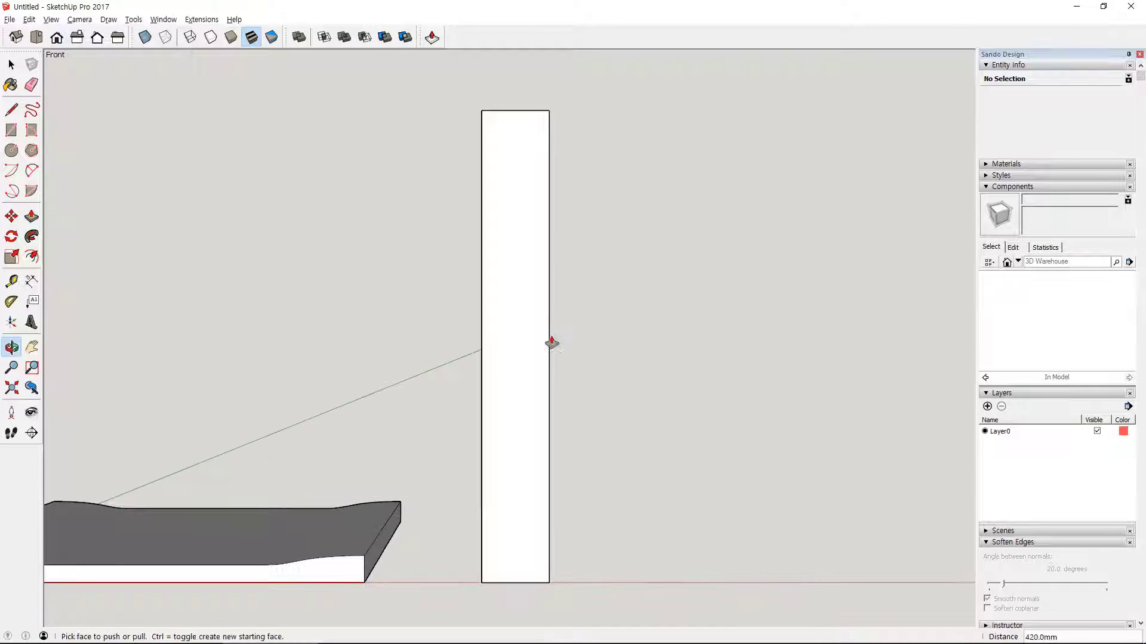
pyautogui.click(11, 302)
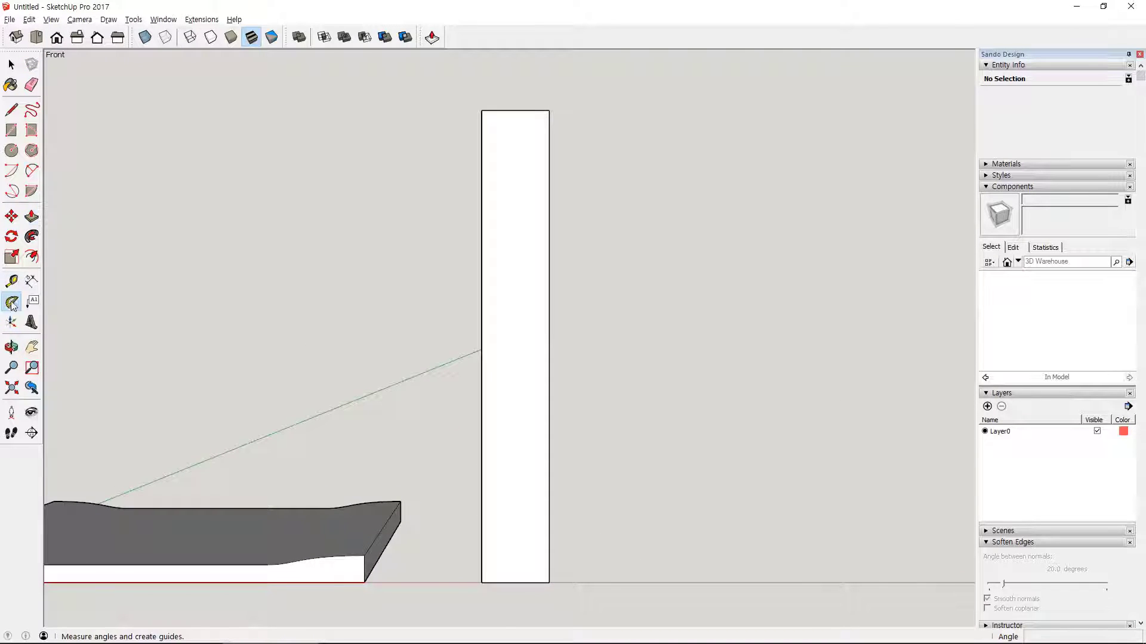
pyautogui.click(481, 582)
pyautogui.click(481, 493)
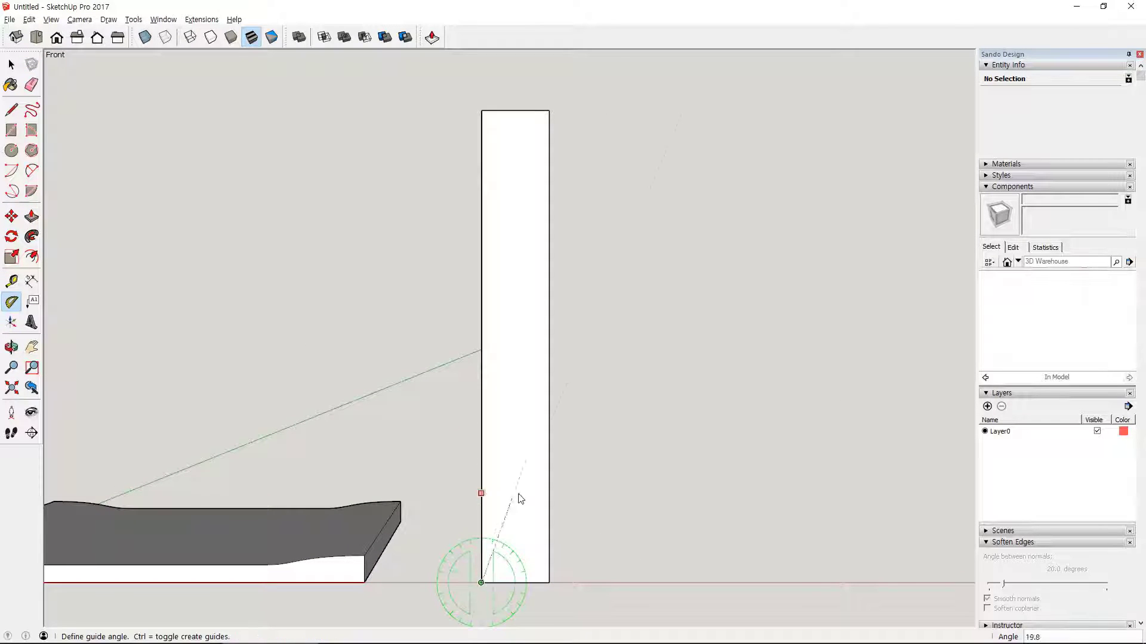
pyautogui.write('10')
pyautogui.press('Return')
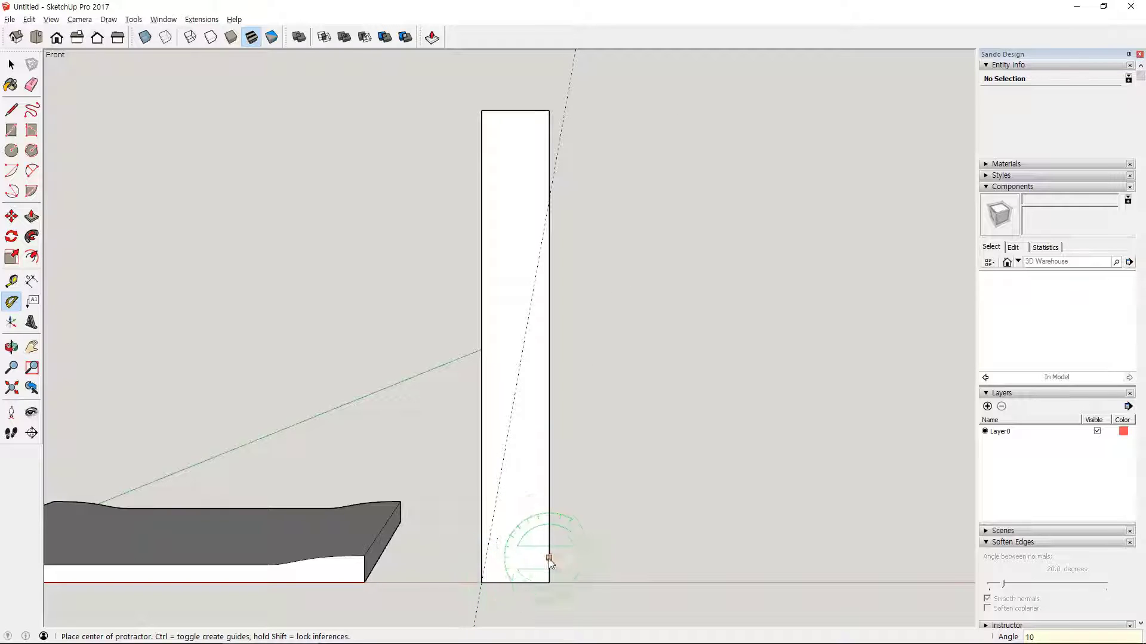
# - Add a second Protractor guide at 10° from the leg's vertical edge, through its bottom corner farthest from the seat
pyautogui.click(549, 582)
pyautogui.click(549, 512)
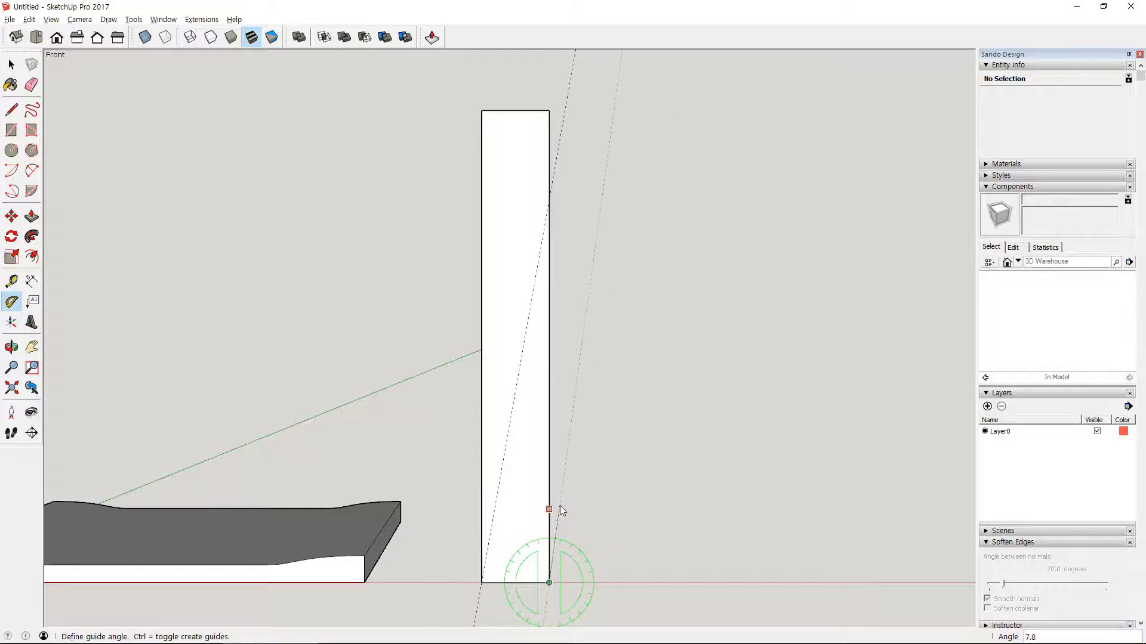
pyautogui.write('10')
pyautogui.press('Return')
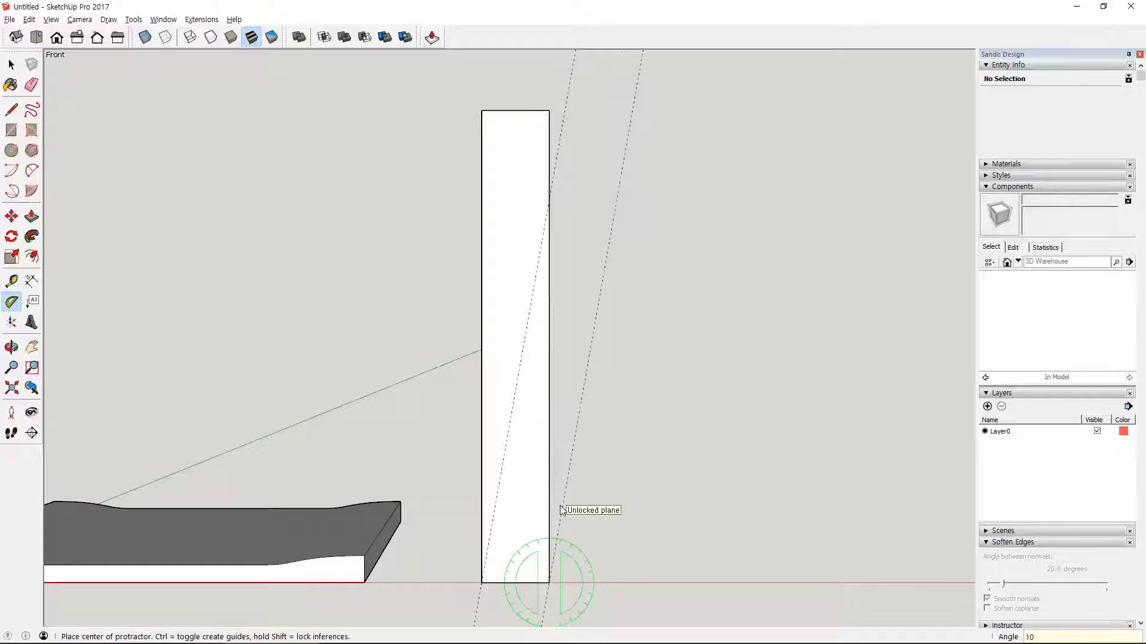
# - Add Tape Measure guides along the red axis from the leg's top front corner to both slanted guides
pyautogui.moveTo(565, 214); pyautogui.dragTo(610, 251, button='middle')
pyautogui.press('t')
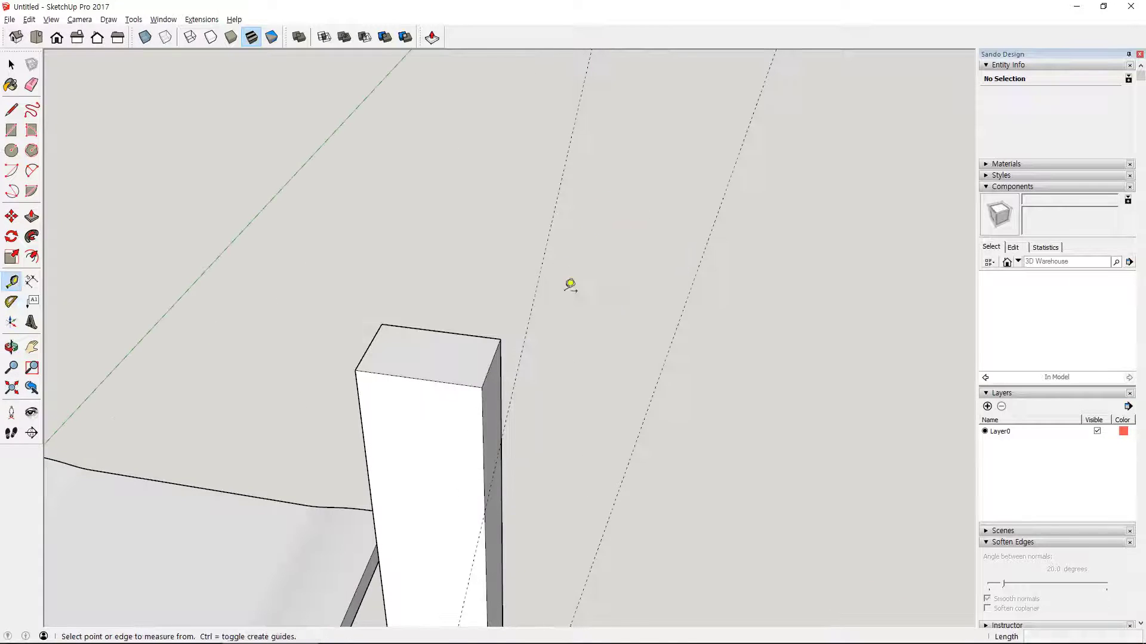
pyautogui.click(482, 387)
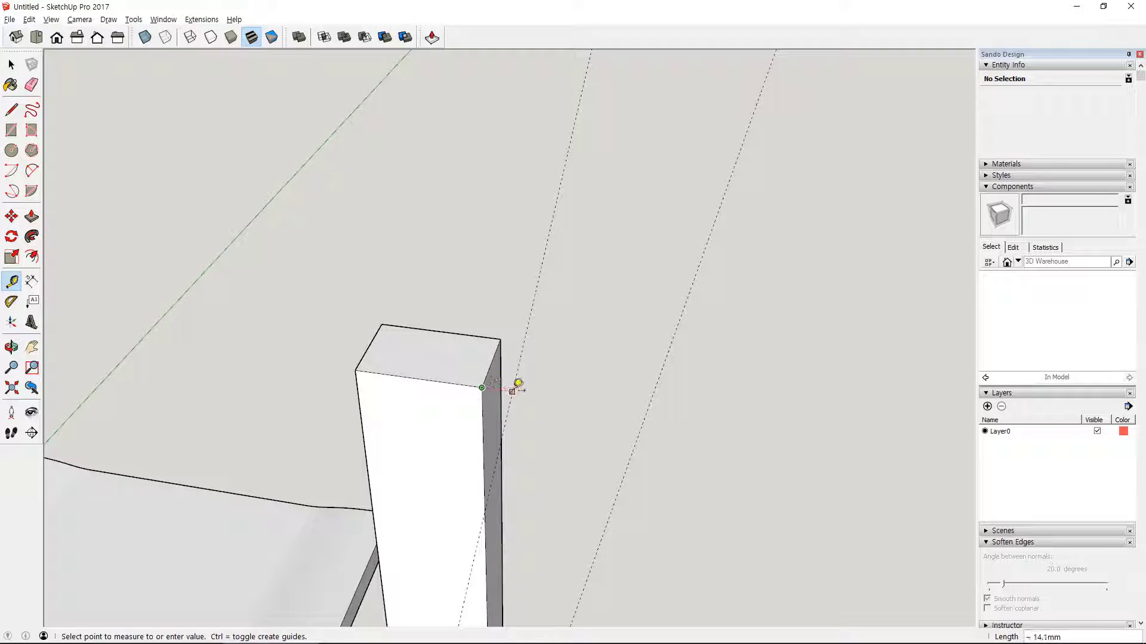
pyautogui.click(512, 392)
pyautogui.click(481, 388)
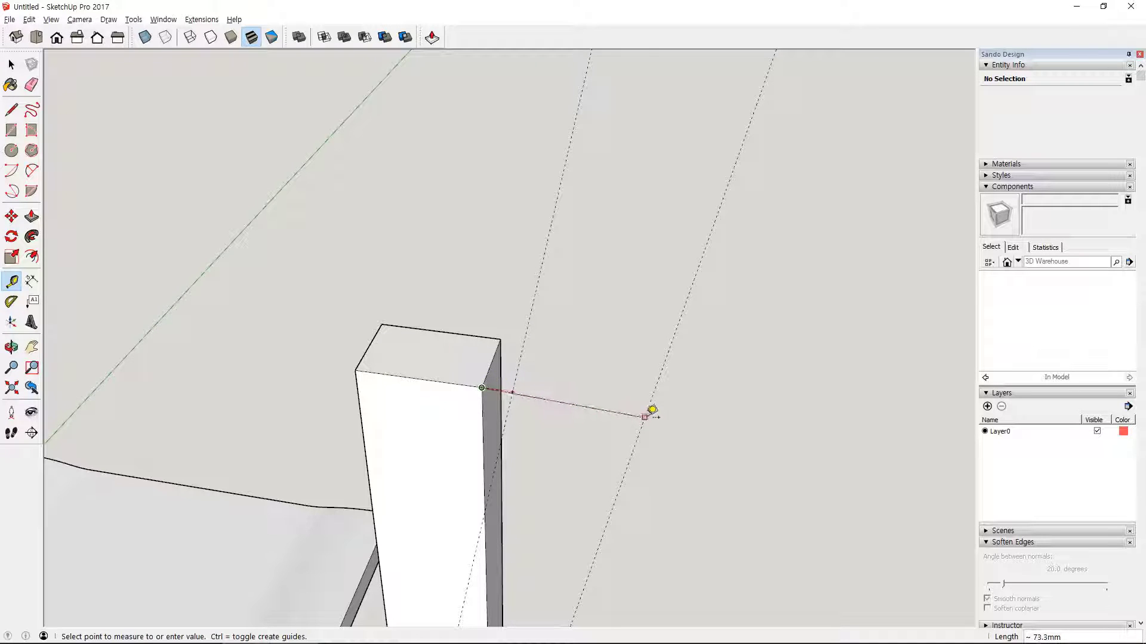
pyautogui.click(648, 410)
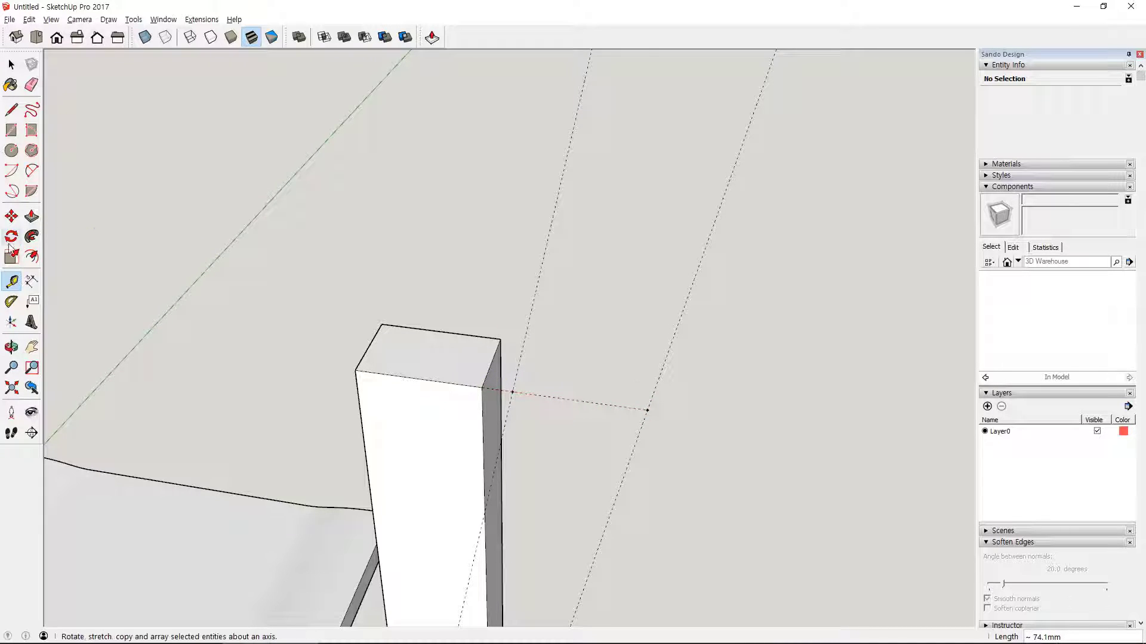
# - Scale the leg's top face along the red axis from both ends so its front corners meet the slanted guides
pyautogui.press('s')
pyautogui.click(392, 350)
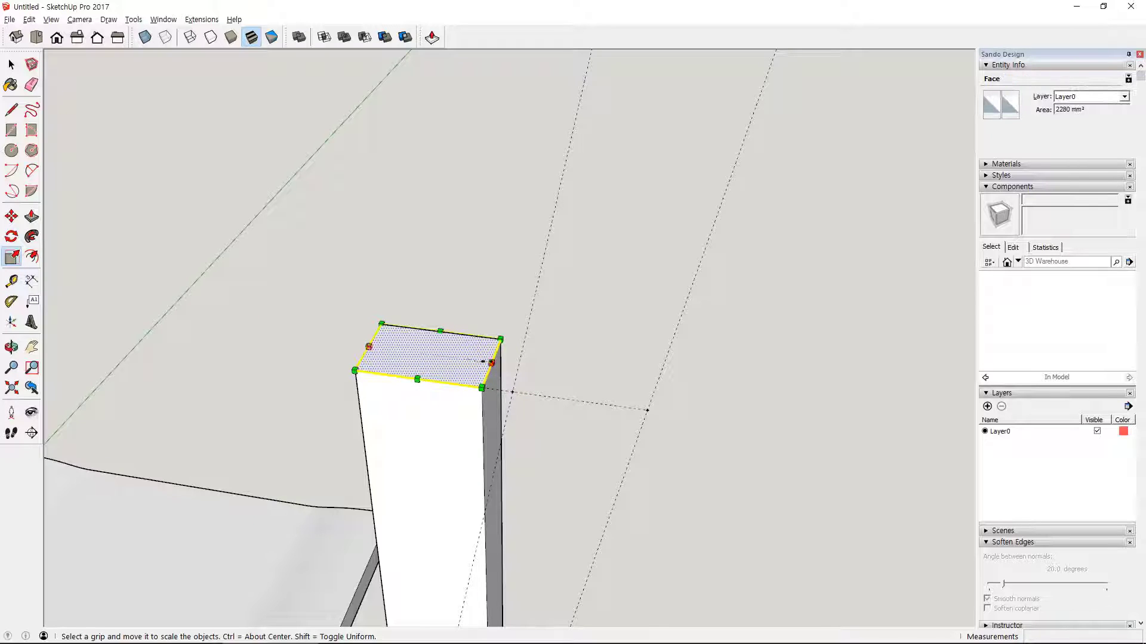
pyautogui.moveTo(491, 364); pyautogui.dragTo(647, 410)
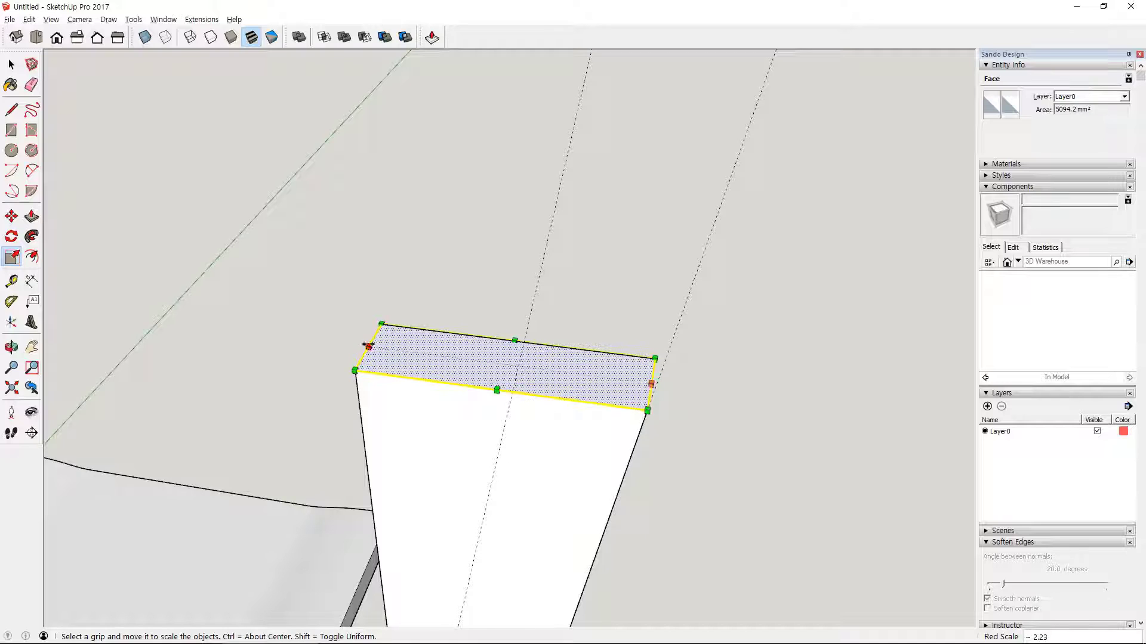
pyautogui.moveTo(368, 346); pyautogui.dragTo(518, 402)
# - Offset the outline of the leg's top face inward by about 6 mm
pyautogui.scroll(1, 516, 376)
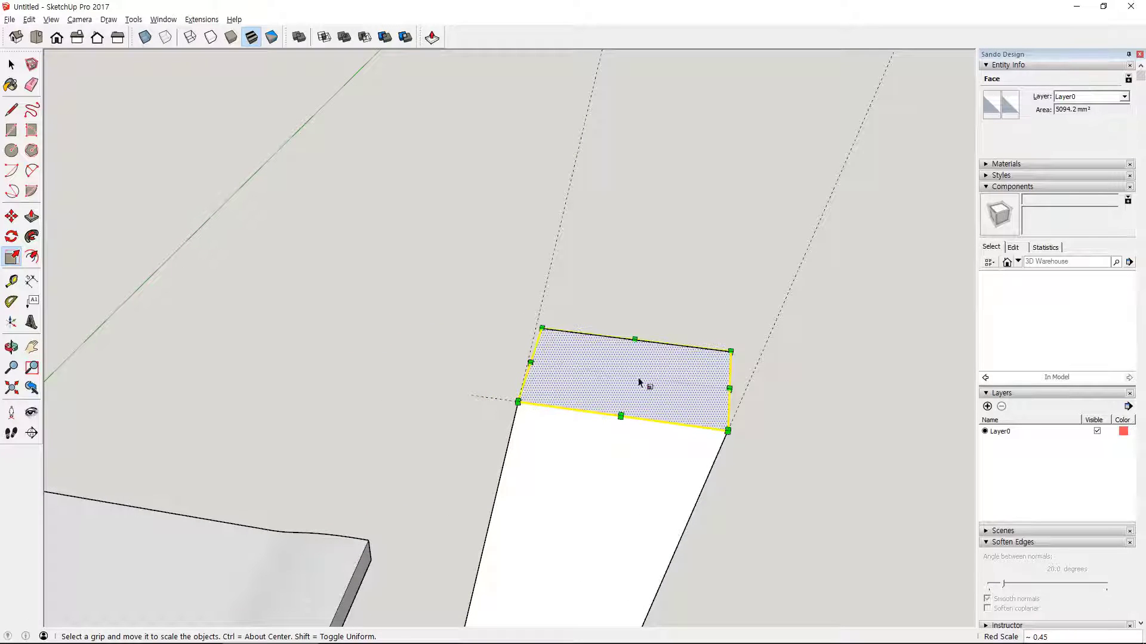
pyautogui.click(31, 257)
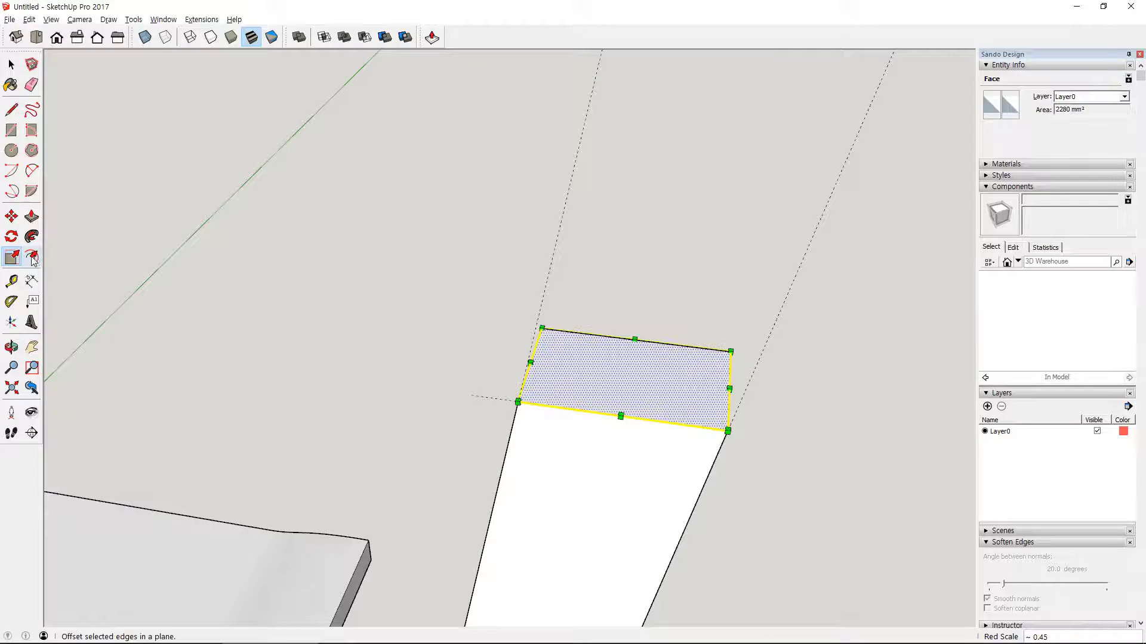
pyautogui.click(623, 374)
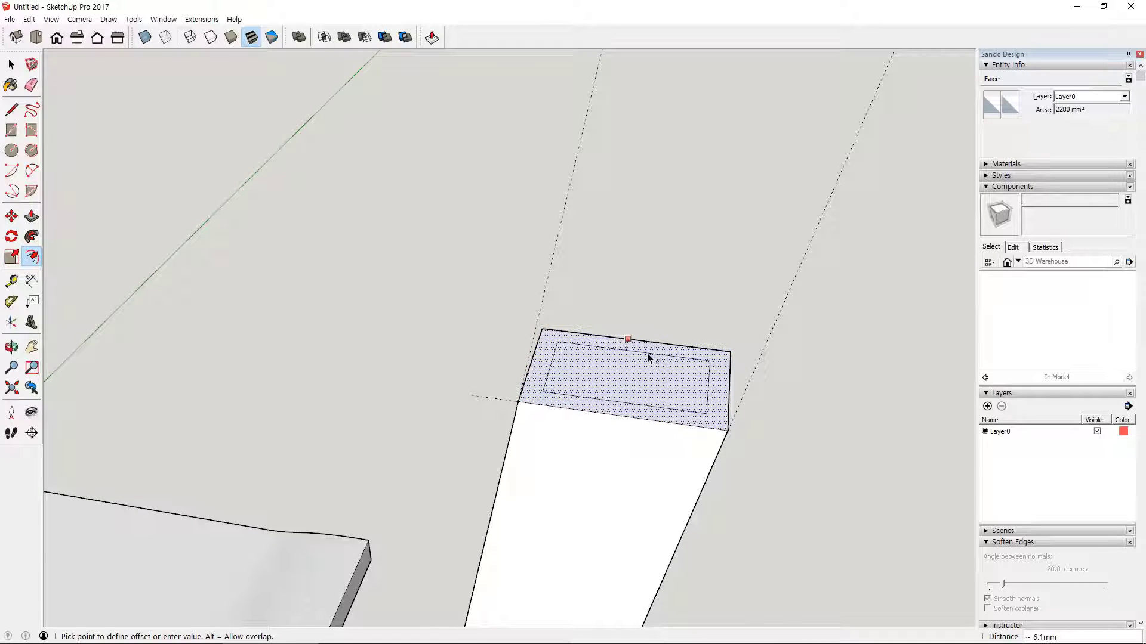
pyautogui.click(646, 354)
pyautogui.press('space')
pyautogui.click(845, 427)
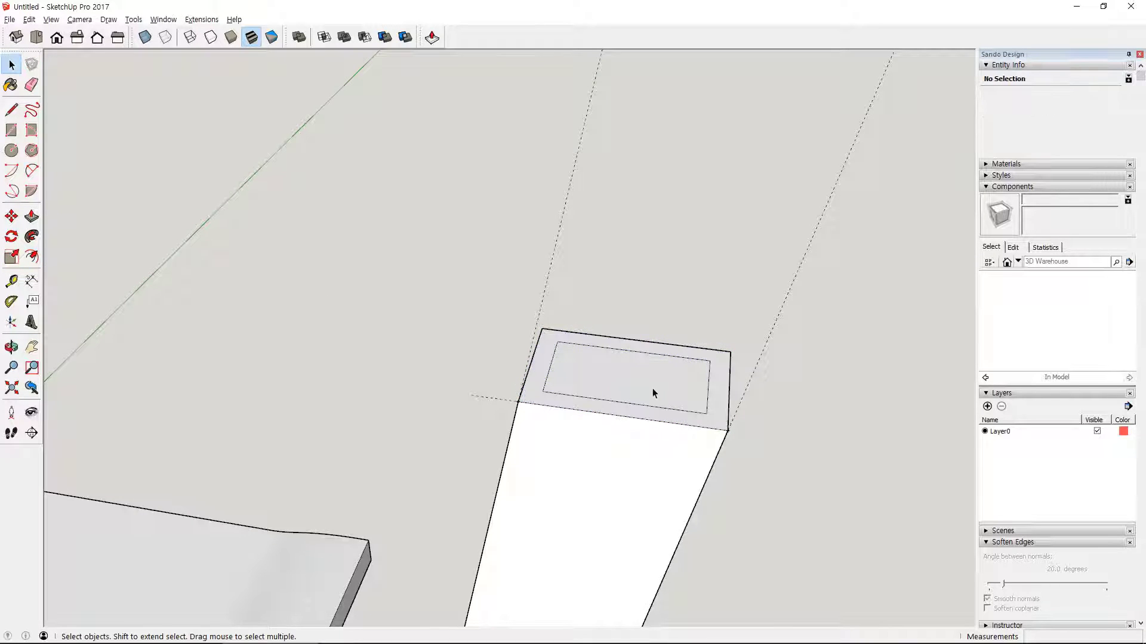
# - Push/Pull the inner rectangle up 40 mm to form a tenon, and erase the slanted leg guides
pyautogui.press('p')
pyautogui.moveTo(648, 389); pyautogui.dragTo(642, 193)
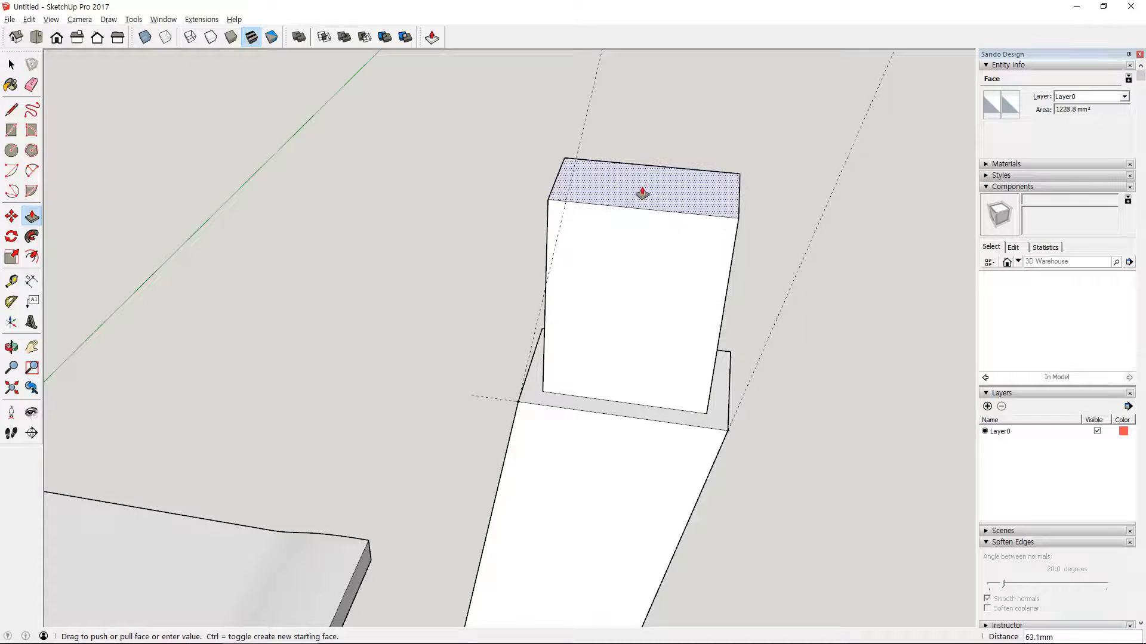
pyautogui.write('40')
pyautogui.press('Return')
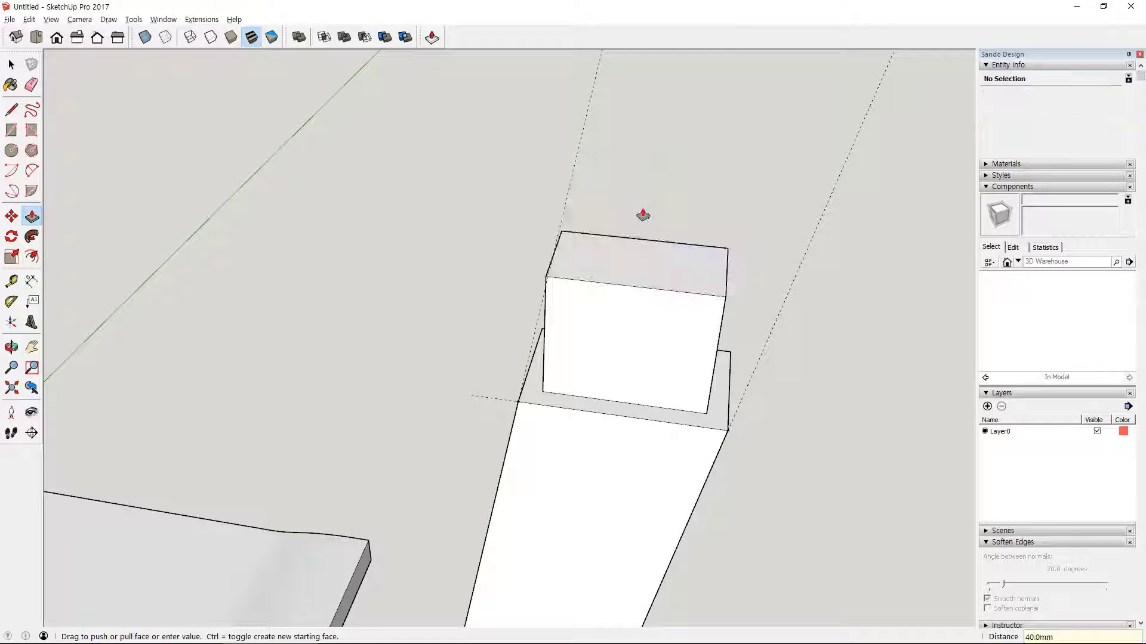
pyautogui.press('e')
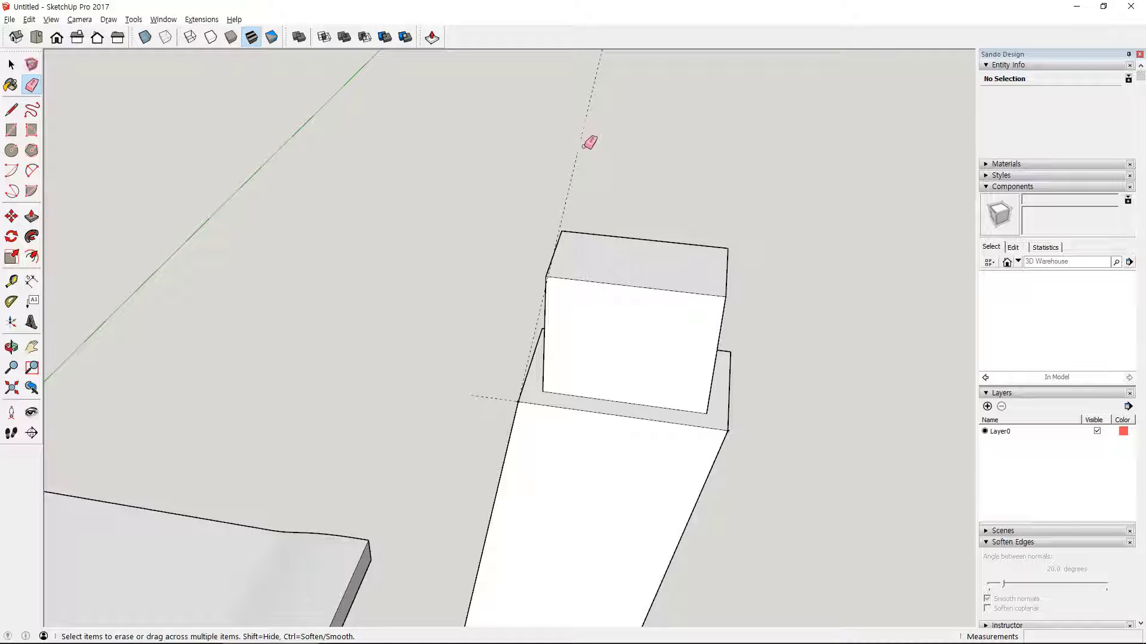
pyautogui.click(584, 145)
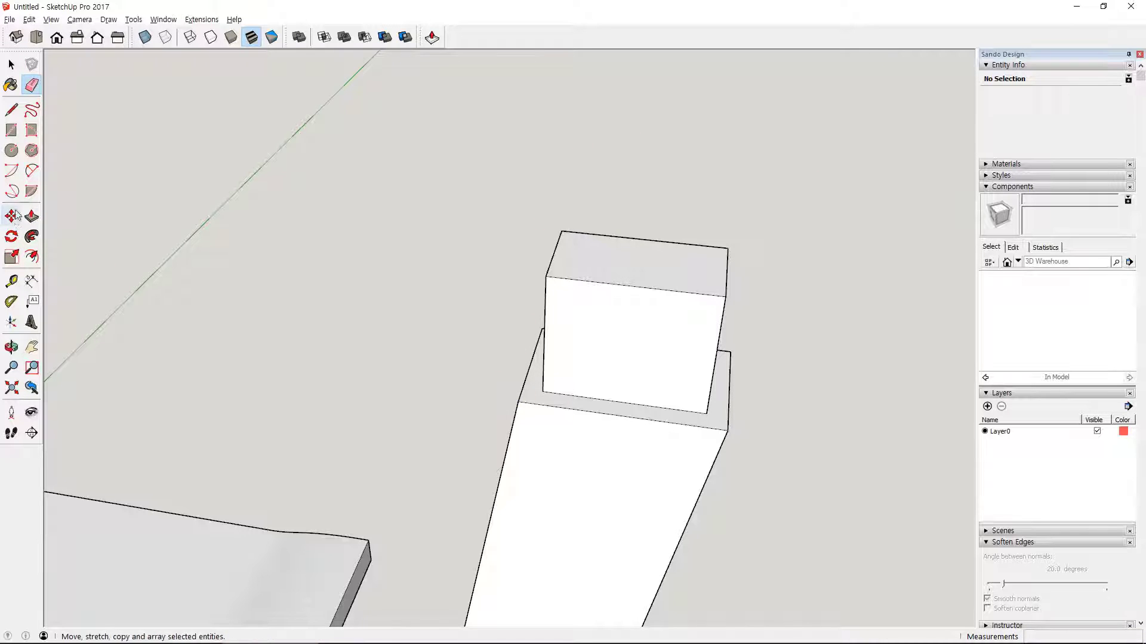
# - Add a Protractor guide at 10° from the tenon's vertical front edge nearest the seat, through its bottom corner
pyautogui.click(11, 301)
pyautogui.scroll(4, 568, 389)
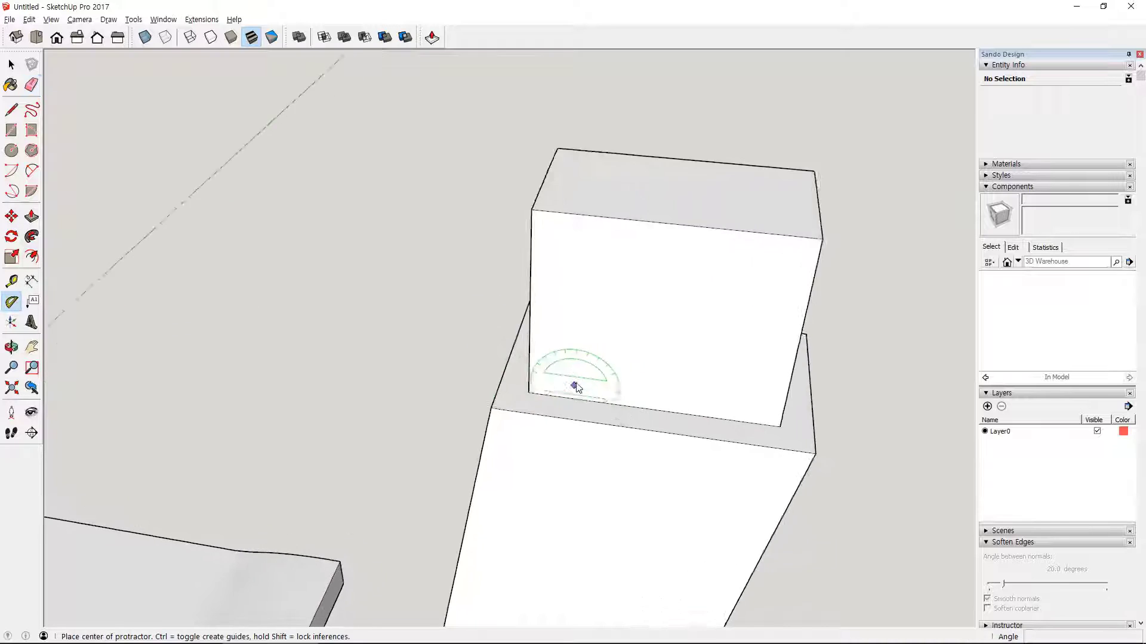
pyautogui.moveTo(591, 387); pyautogui.dragTo(649, 289, button='middle')
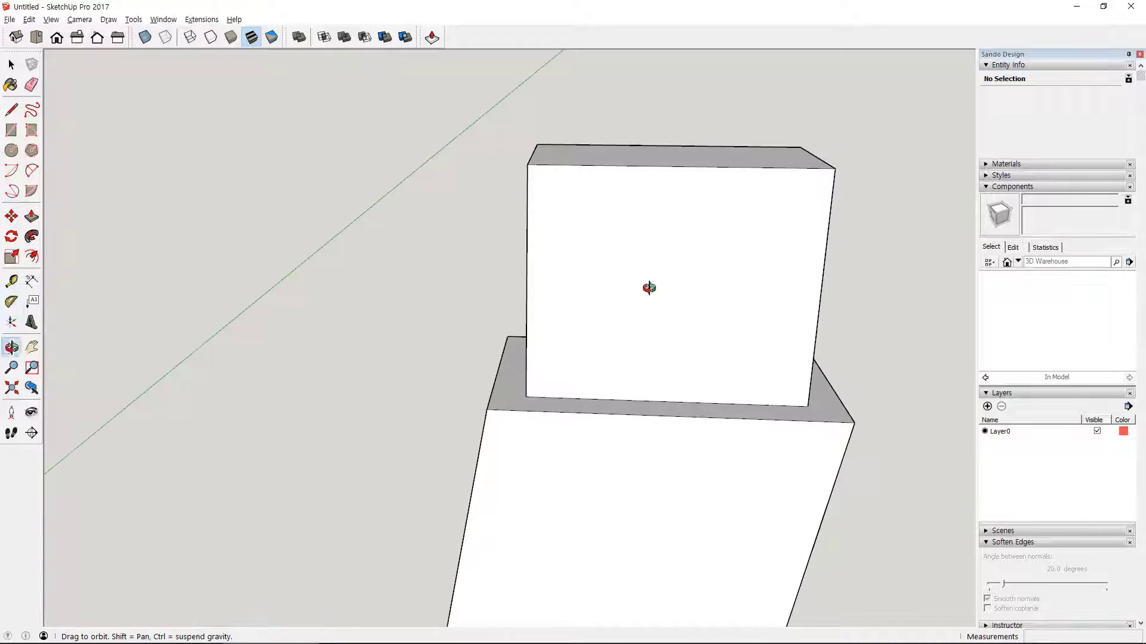
pyautogui.click(526, 396)
pyautogui.click(526, 278)
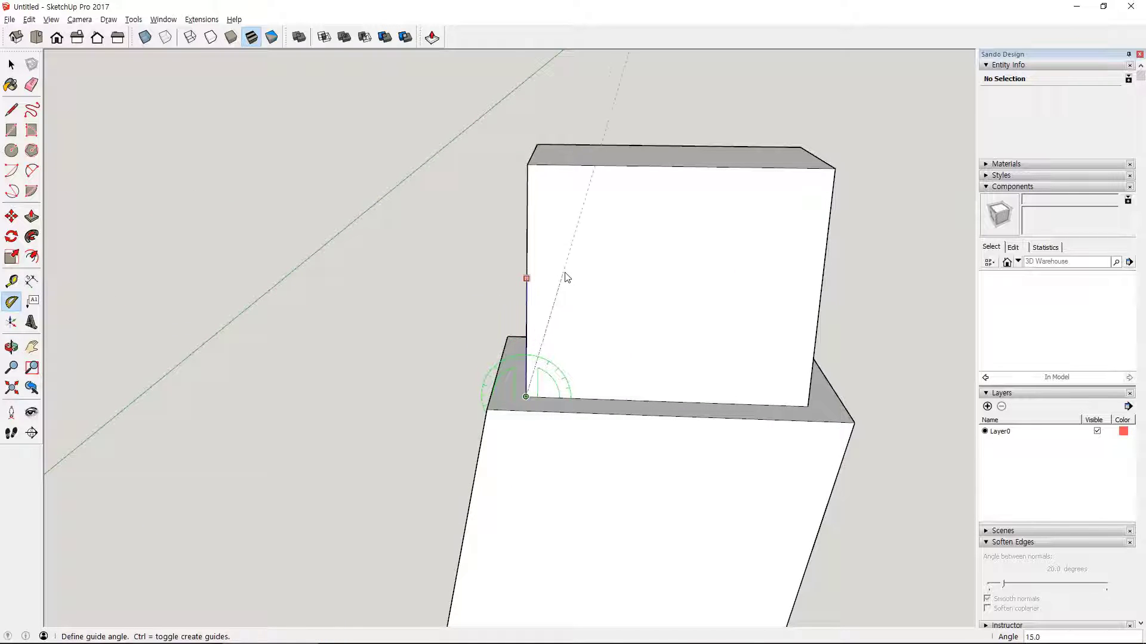
pyautogui.write('10')
pyautogui.press('Return')
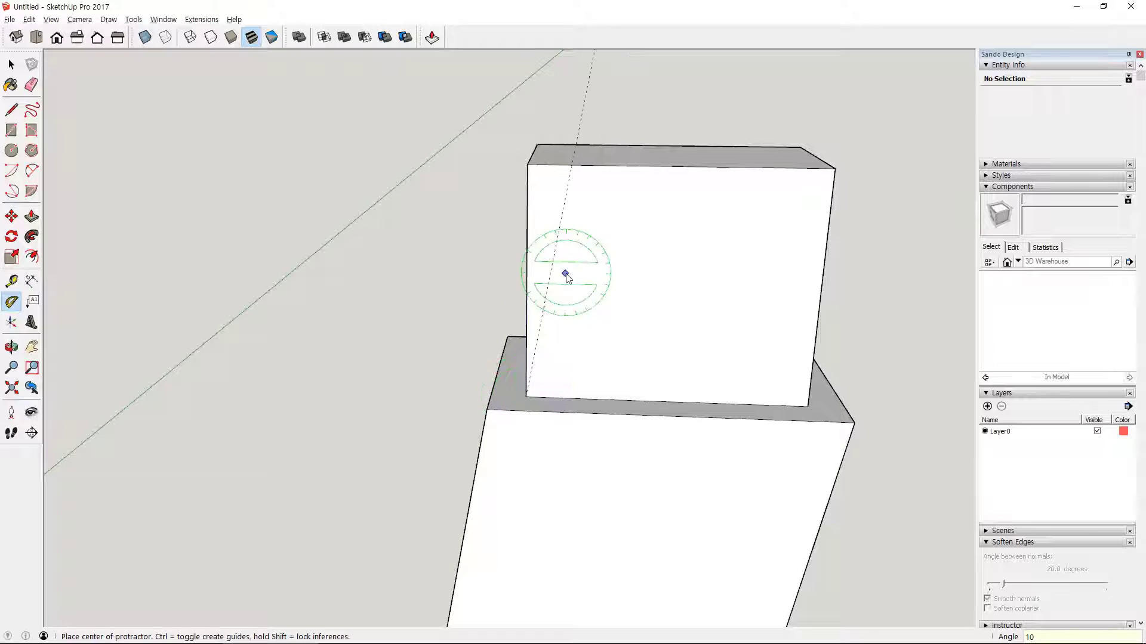
# - Add a matching 10° Protractor guide through the tenon's bottom front corner farthest from the seat
pyautogui.click(806, 407)
pyautogui.click(818, 316)
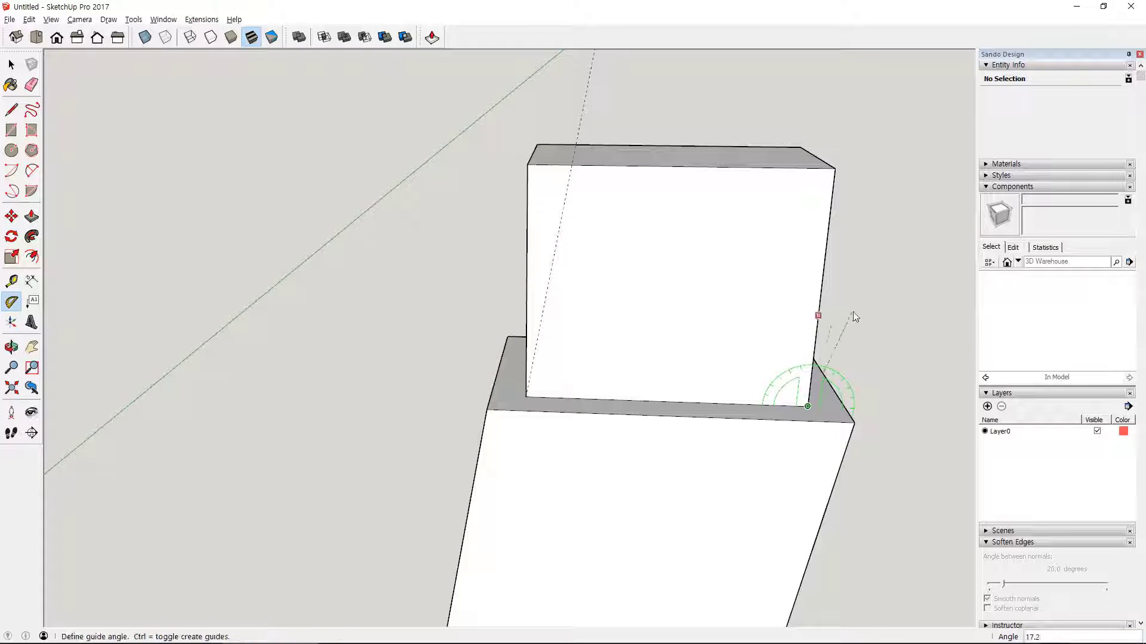
pyautogui.click(851, 302)
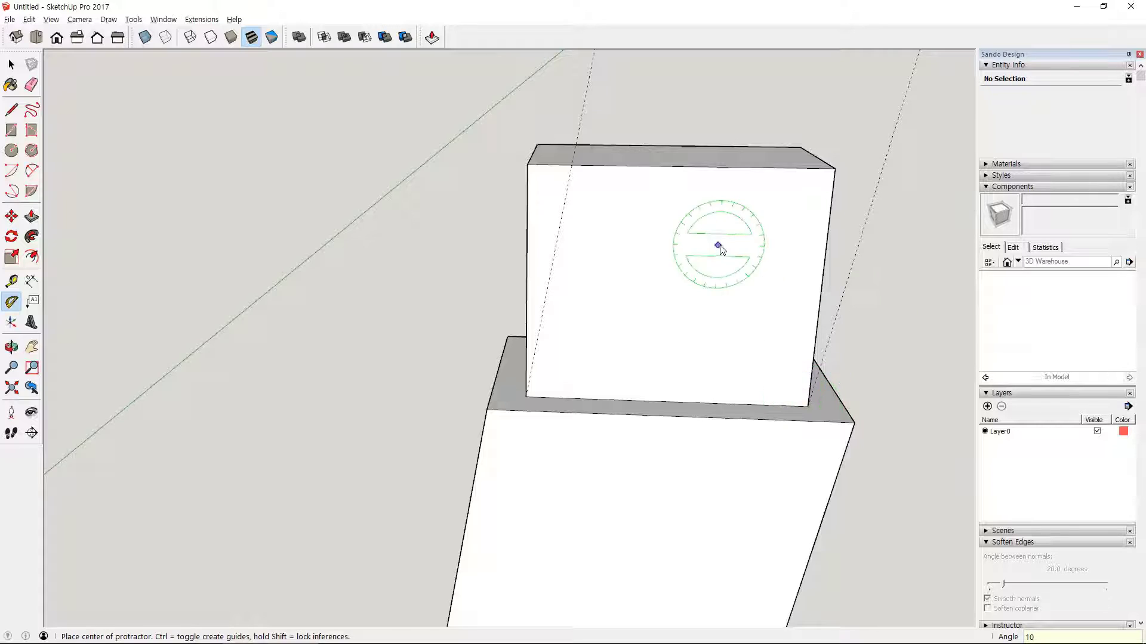
# - Add Tape Measure guides along the tenon's top front edge, from its corners to the two slanted guides
pyautogui.moveTo(718, 248); pyautogui.dragTo(631, 361, button='middle')
pyautogui.press('t')
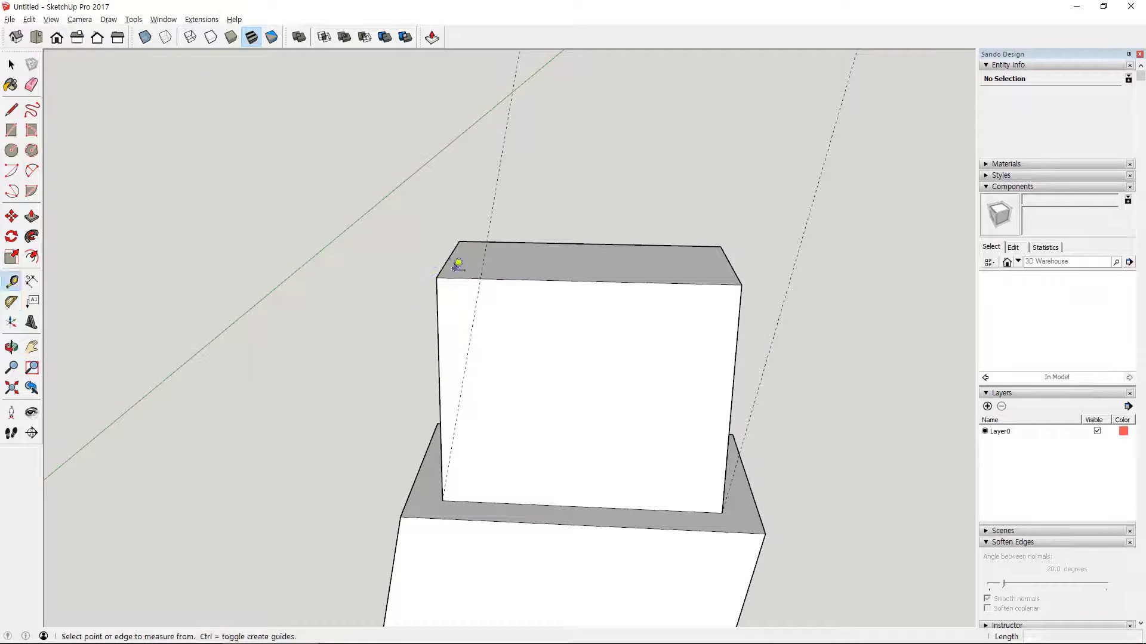
pyautogui.click(441, 273)
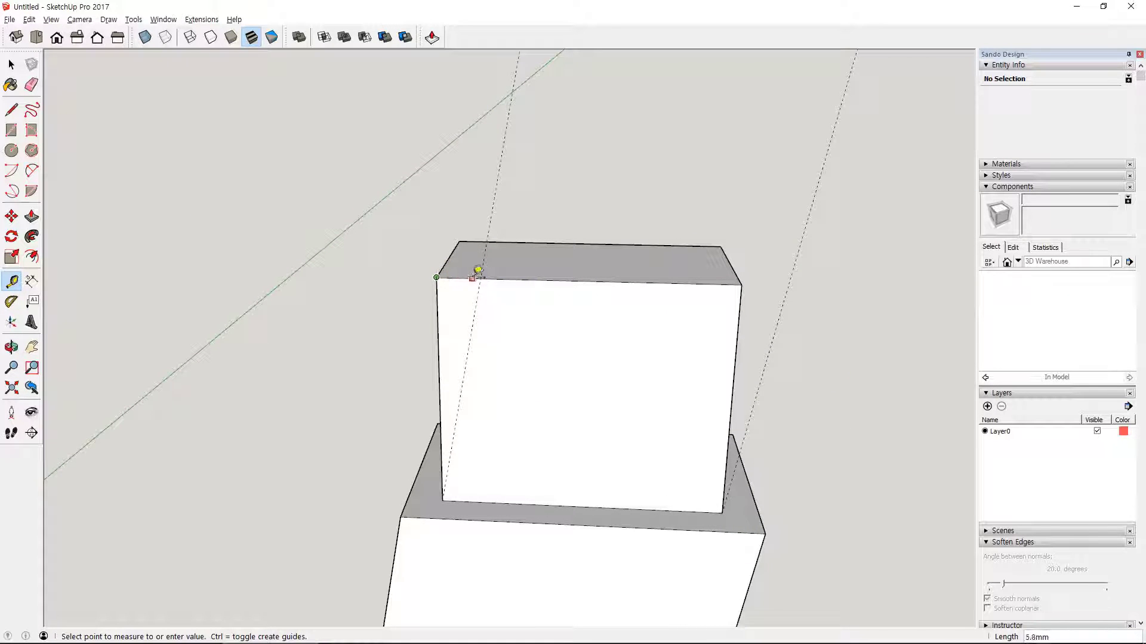
pyautogui.click(487, 270)
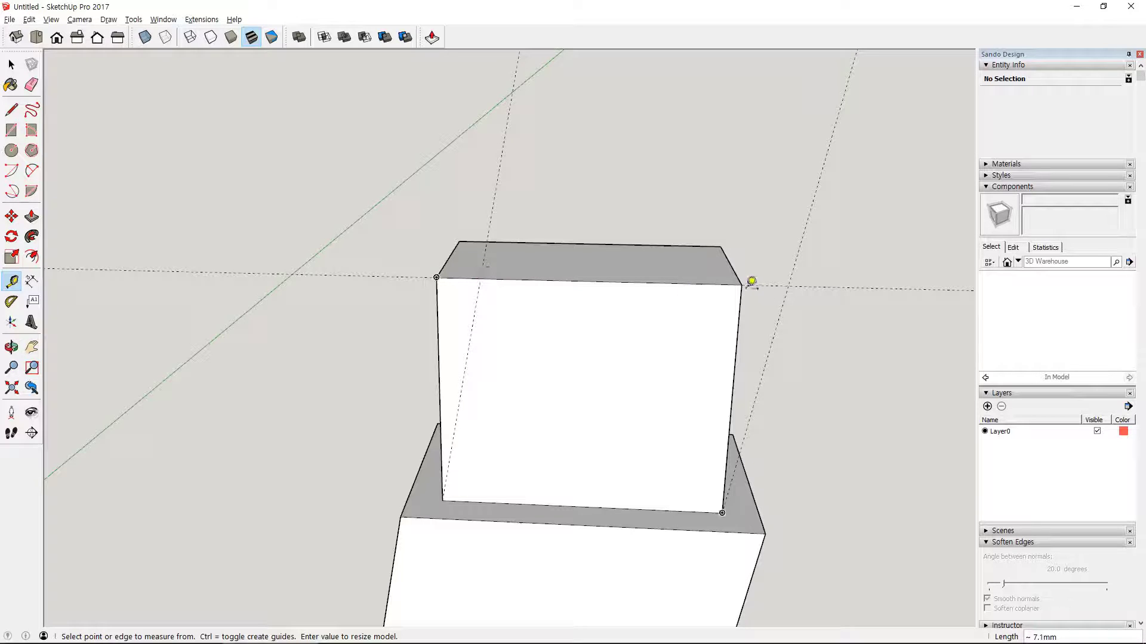
pyautogui.click(742, 284)
pyautogui.click(794, 278)
# - Scale the tenon's top face along the red axis from both ends so its front corners meet the slanted guides
pyautogui.moveTo(795, 269); pyautogui.dragTo(743, 385, button='middle')
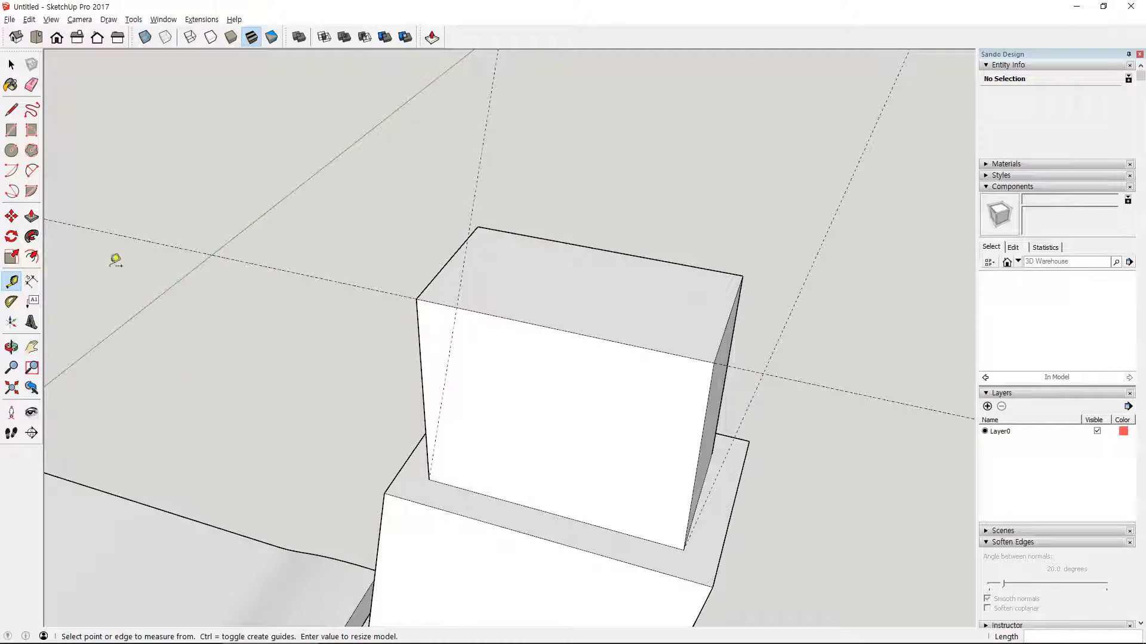
pyautogui.click(12, 257)
pyautogui.click(649, 307)
pyautogui.click(729, 317)
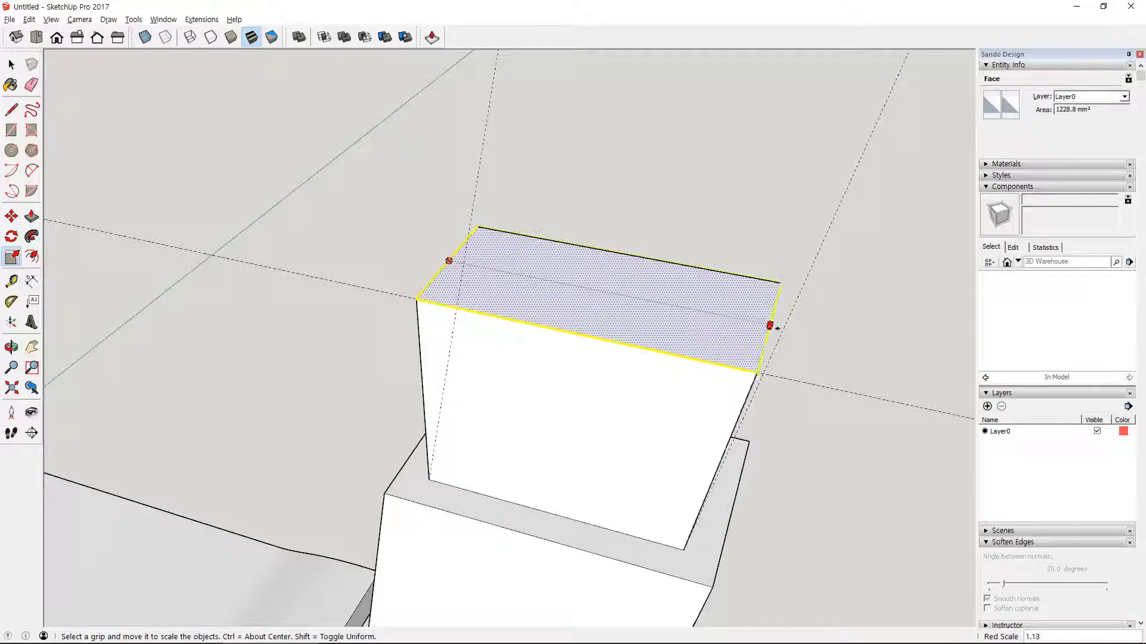
pyautogui.scroll(3, 764, 373)
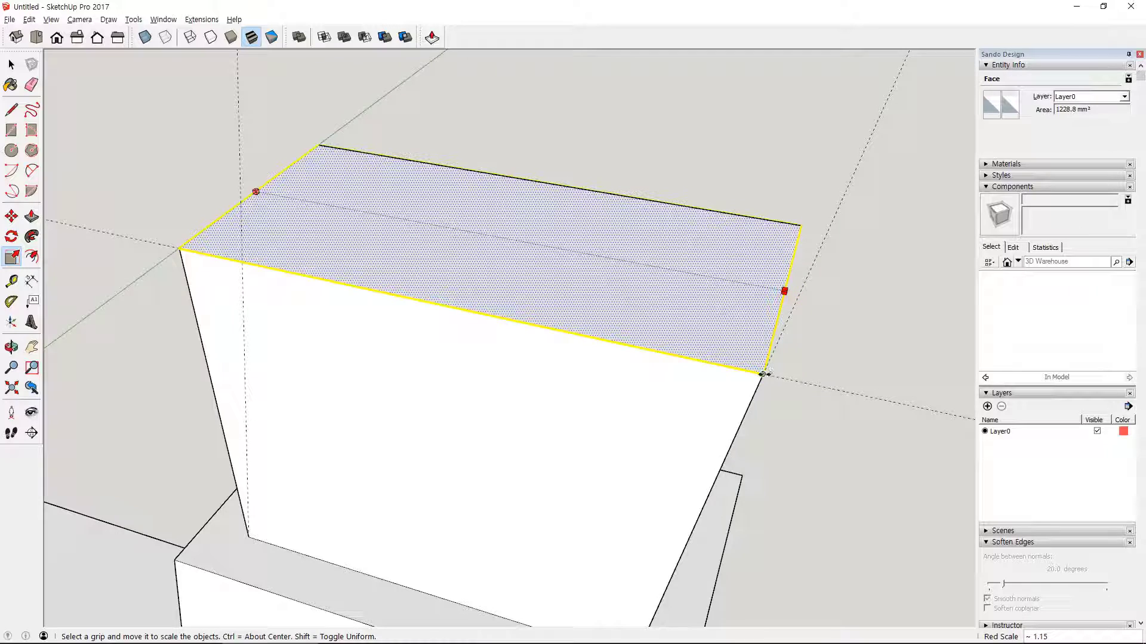
pyautogui.click(763, 374)
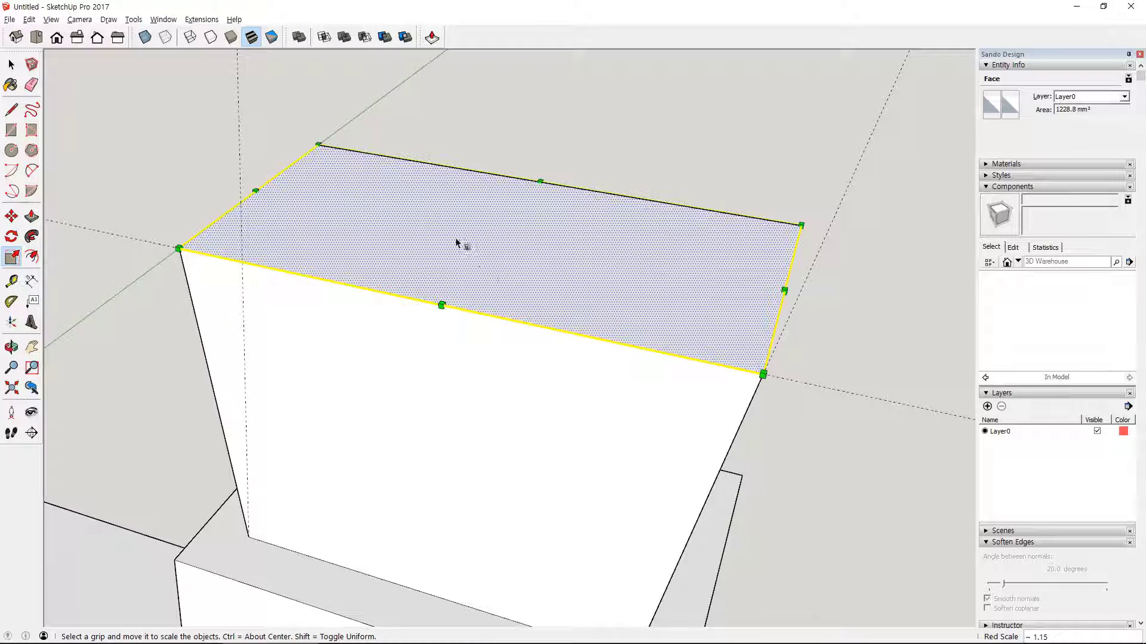
pyautogui.click(255, 192)
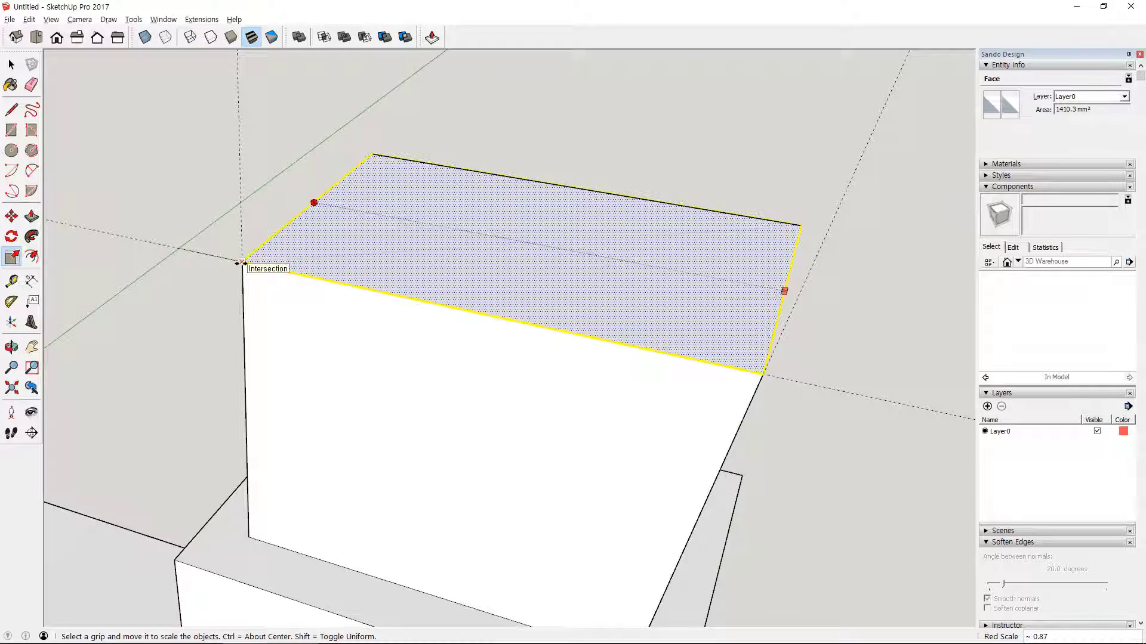
pyautogui.click(244, 263)
# - Erase the slanted and horizontal guides around the tenon
pyautogui.moveTo(289, 255); pyautogui.dragTo(403, 250, button='middle')
pyautogui.press('e')
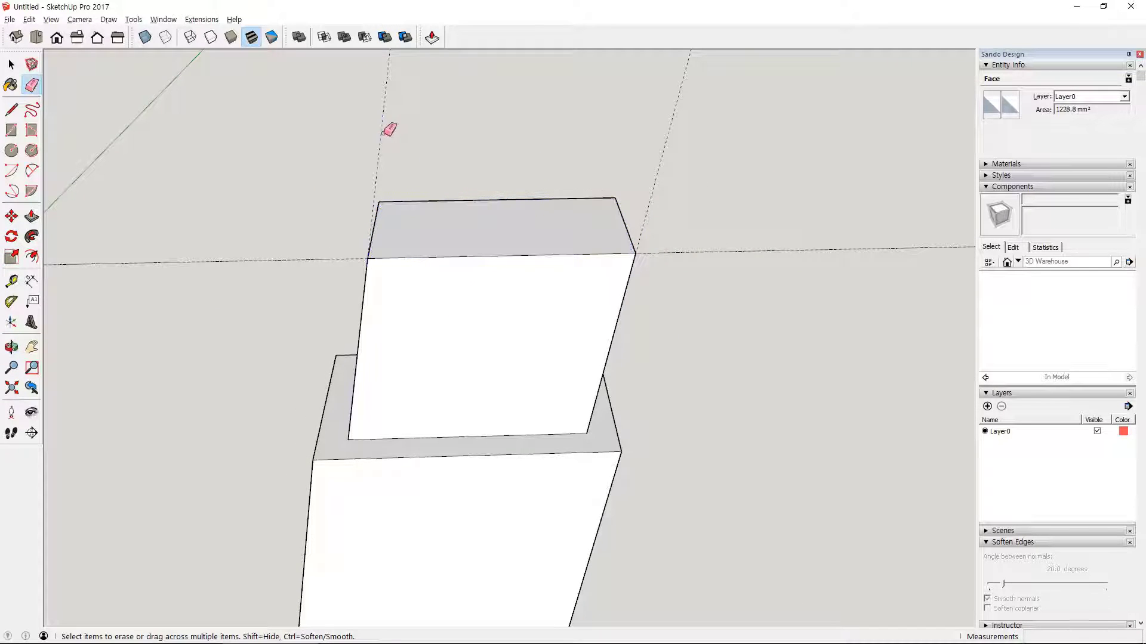
pyautogui.click(293, 263)
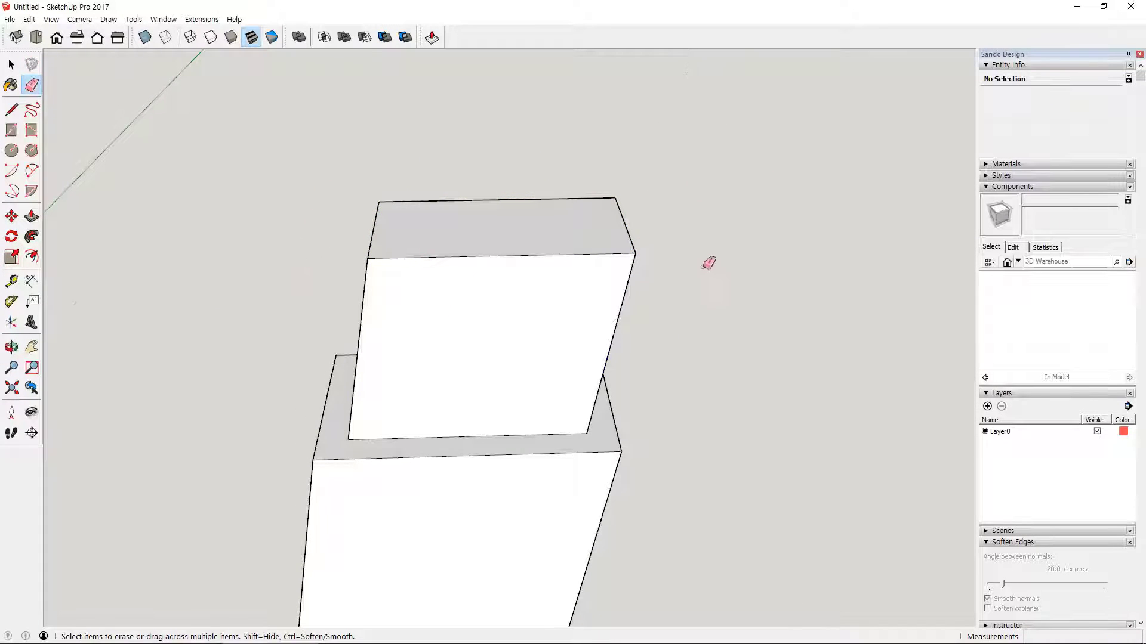
# - Select all of the slanted leg's geometry and make it a component named 다리
pyautogui.press('space')
pyautogui.moveTo(708, 262)
pyautogui.mouseDown(button='middle')
pyautogui.moveTo(665, 435)
pyautogui.moveTo(749, 456)
pyautogui.moveTo(795, 535)
pyautogui.moveTo(729, 330)
pyautogui.mouseUp(button='middle')
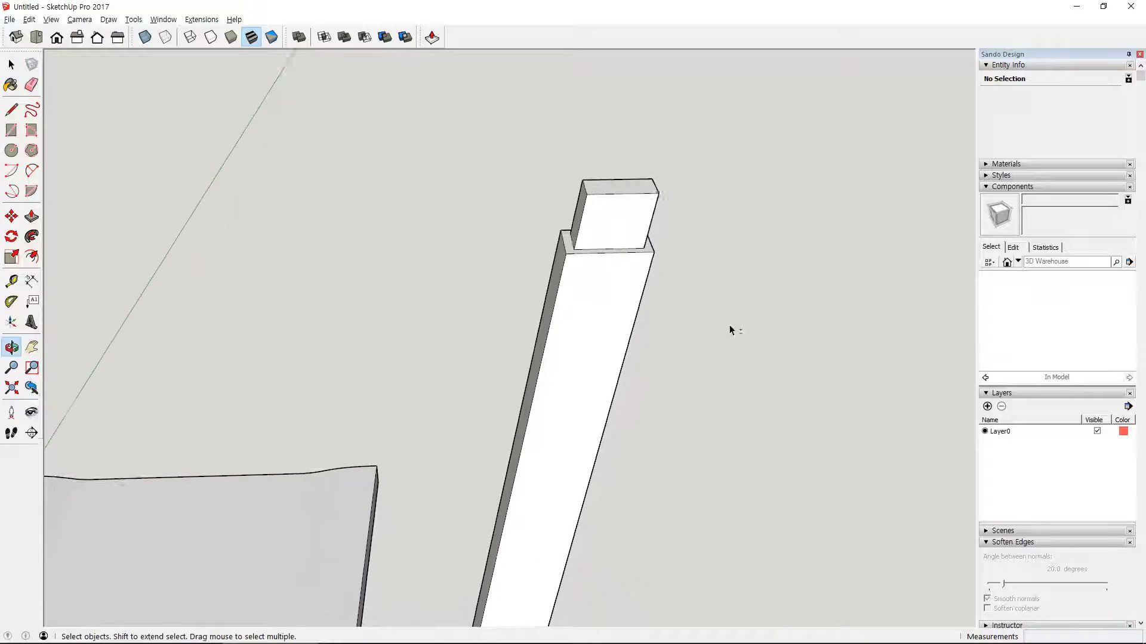
pyautogui.scroll(-3, 731, 358)
pyautogui.moveTo(734, 456); pyautogui.dragTo(710, 409, button='middle')
pyautogui.click(621, 376)
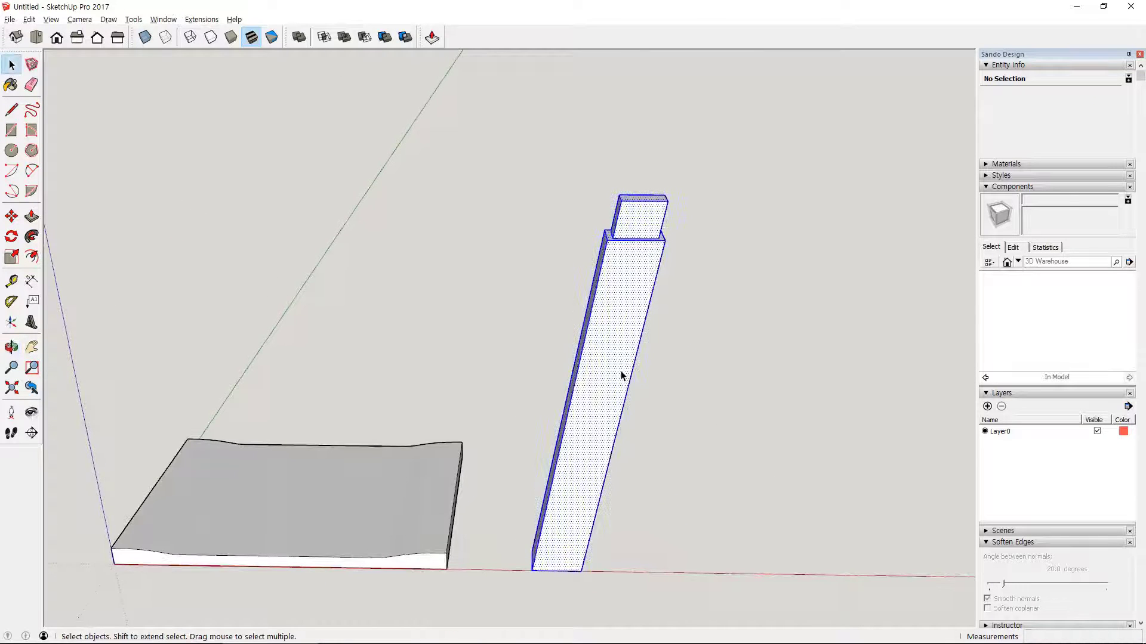
pyautogui.moveTo(621, 376); pyautogui.dragTo(477, 352, button='middle')
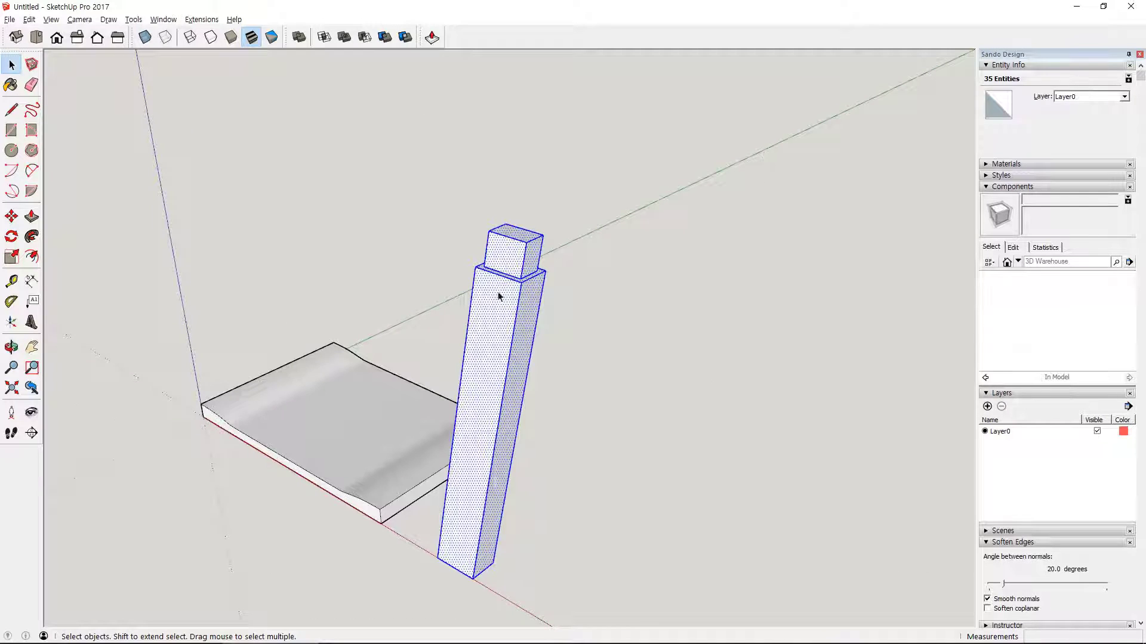
pyautogui.rightClick(489, 321)
pyautogui.click(542, 412)
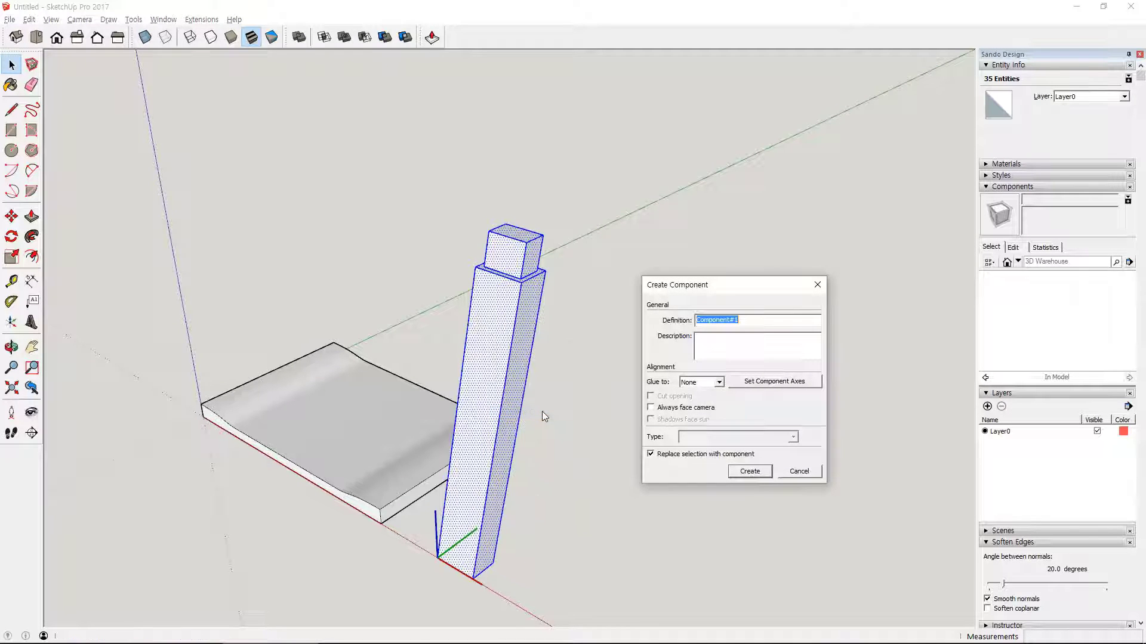
pyautogui.write('ㄷㅏ리')
pyautogui.press('Return')
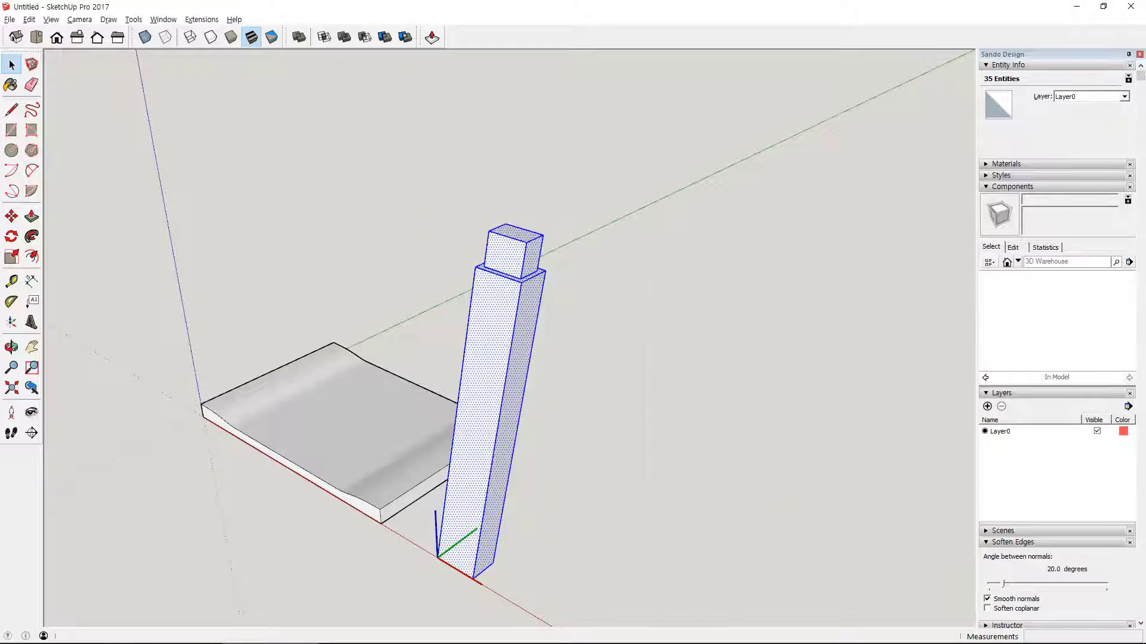
# - Select all of the contoured seat's geometry and make it a group
pyautogui.moveTo(281, 386); pyautogui.dragTo(591, 286, button='middle')
pyautogui.moveTo(289, 475); pyautogui.dragTo(351, 467, button='middle')
pyautogui.click(397, 485)
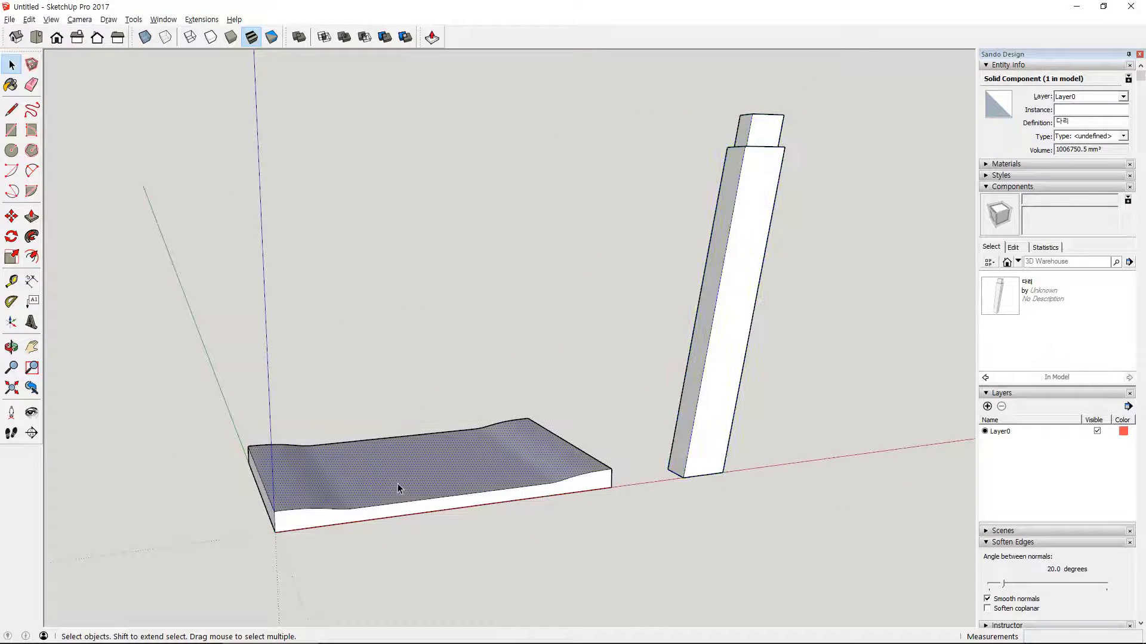
pyautogui.rightClick(397, 483)
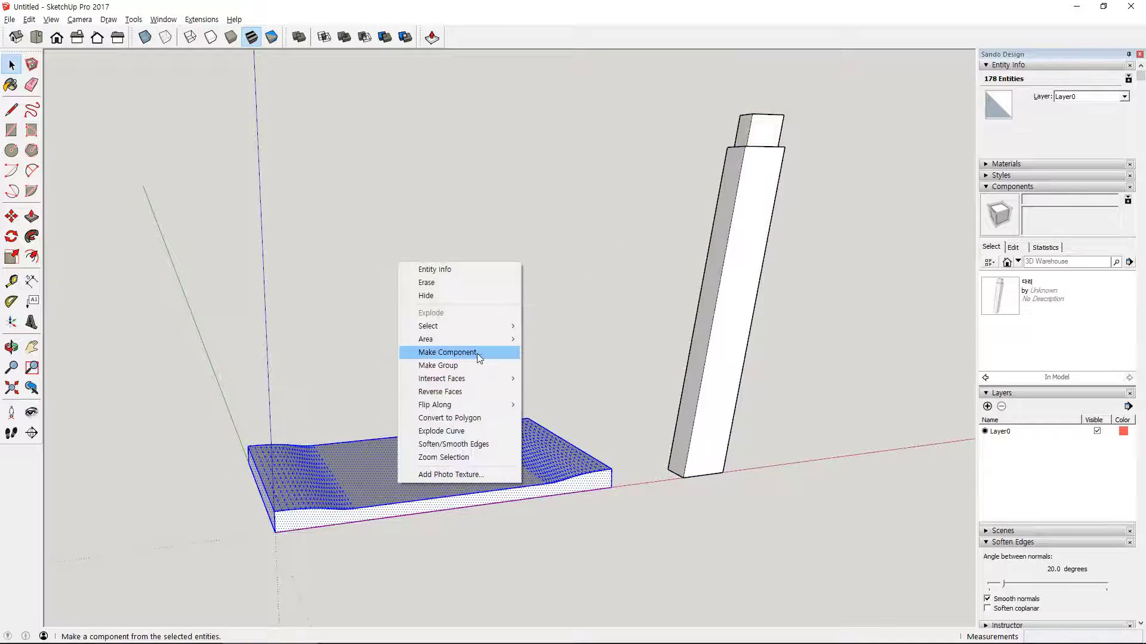
pyautogui.click(469, 367)
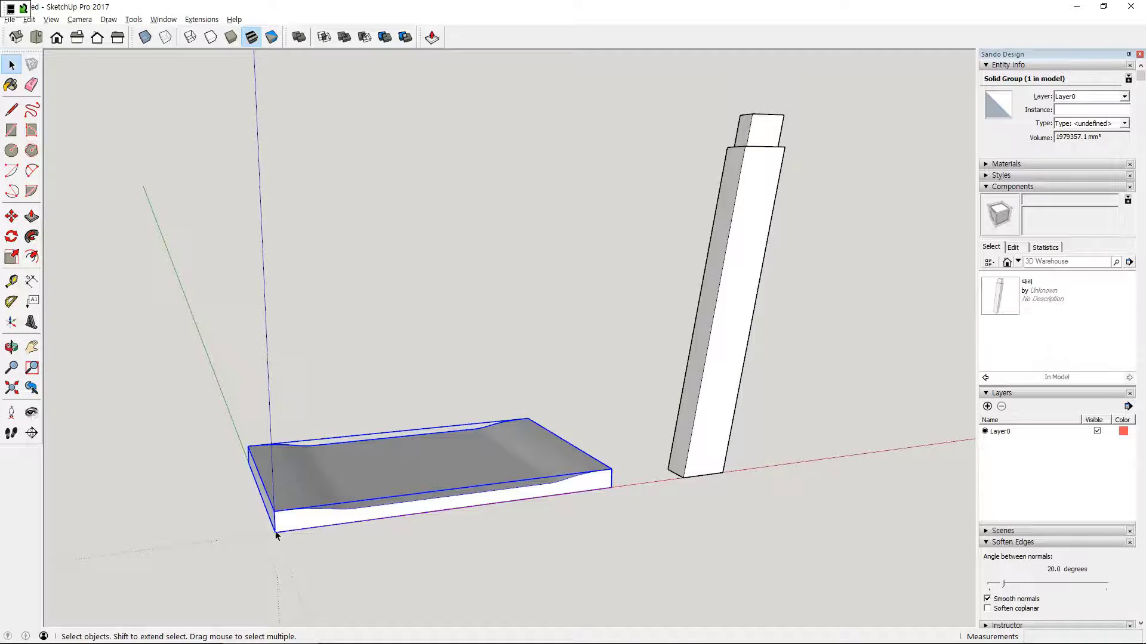
# - Move the seat group 420 mm up along the blue axis from its corner at the origin
pyautogui.press('m')
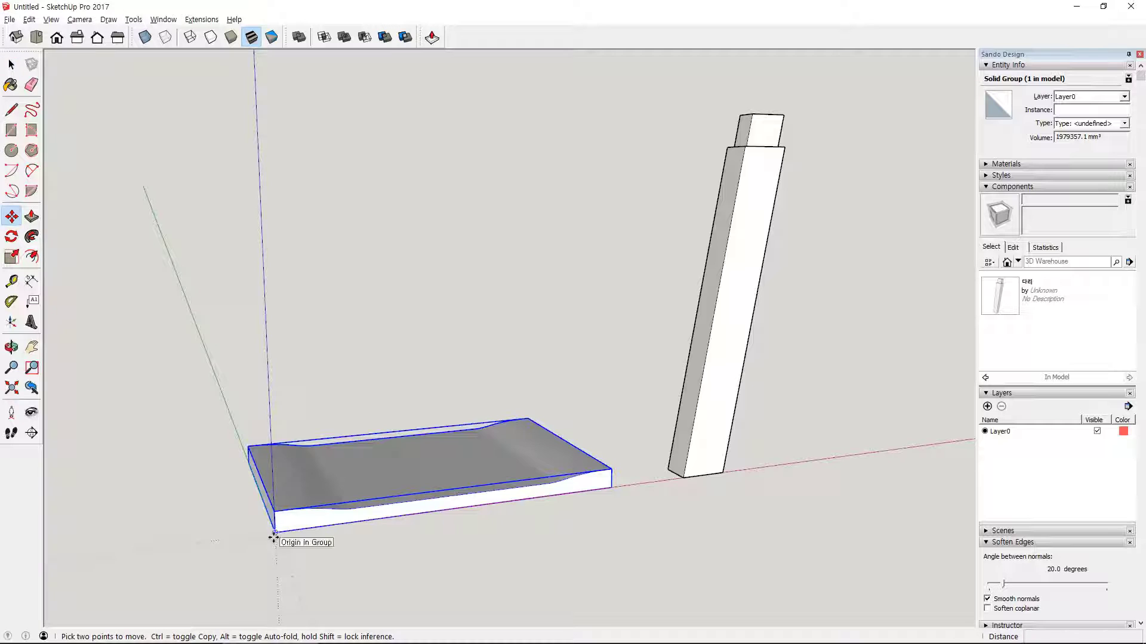
pyautogui.click(274, 539)
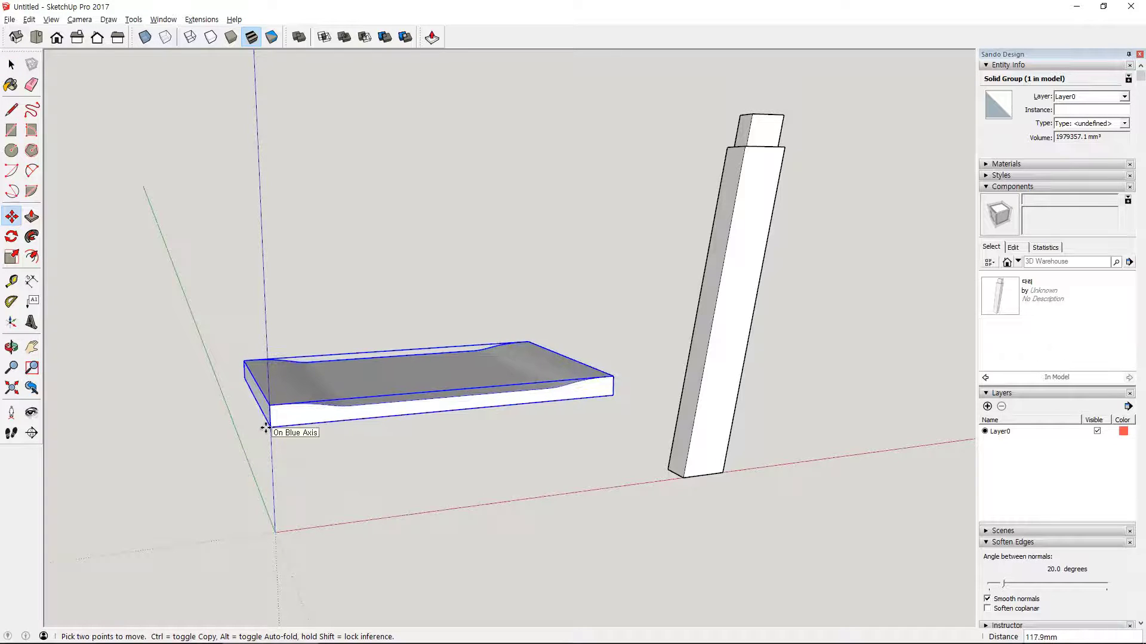
pyautogui.write('420')
pyautogui.press('Return')
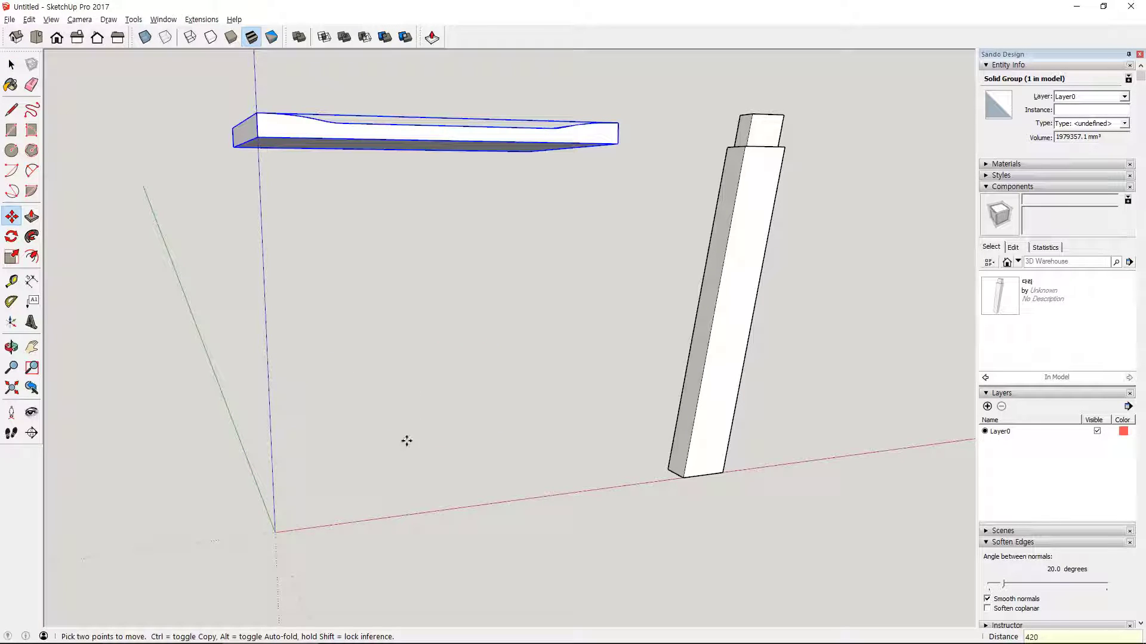
# - Add Tape Measure guides on the seat's underside, inset 35 mm from each of its four edges
pyautogui.moveTo(494, 430); pyautogui.dragTo(420, 311, button='middle')
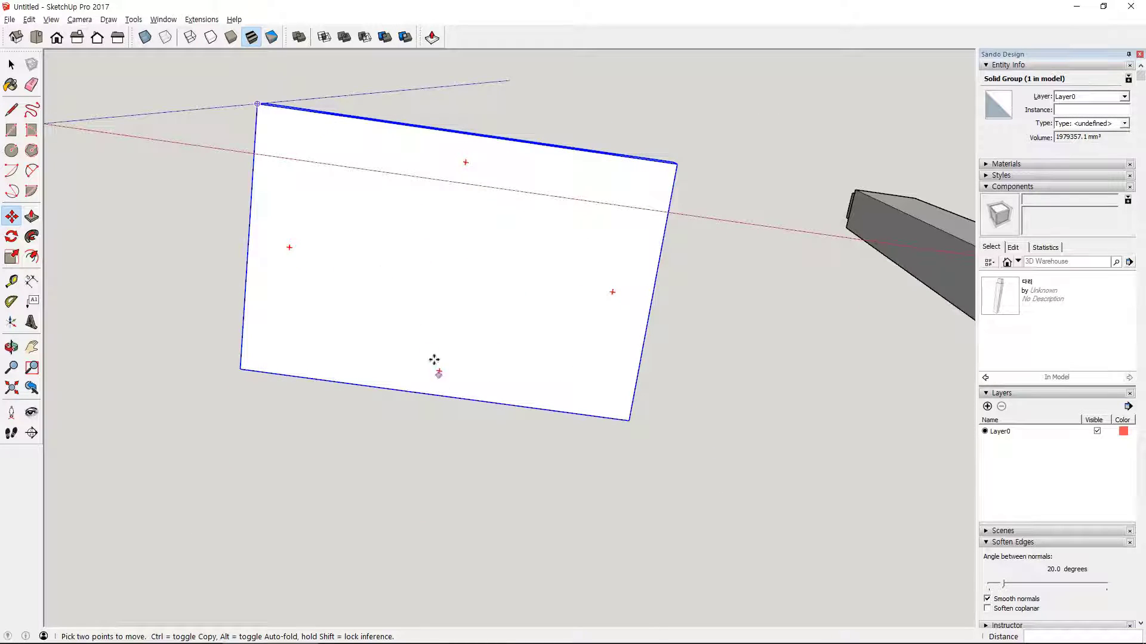
pyautogui.moveTo(434, 360); pyautogui.dragTo(469, 428, button='middle')
pyautogui.moveTo(437, 146); pyautogui.dragTo(573, 316, button='middle')
pyautogui.moveTo(667, 472); pyautogui.dragTo(729, 350, button='middle')
pyautogui.moveTo(550, 368); pyautogui.dragTo(675, 388, button='middle')
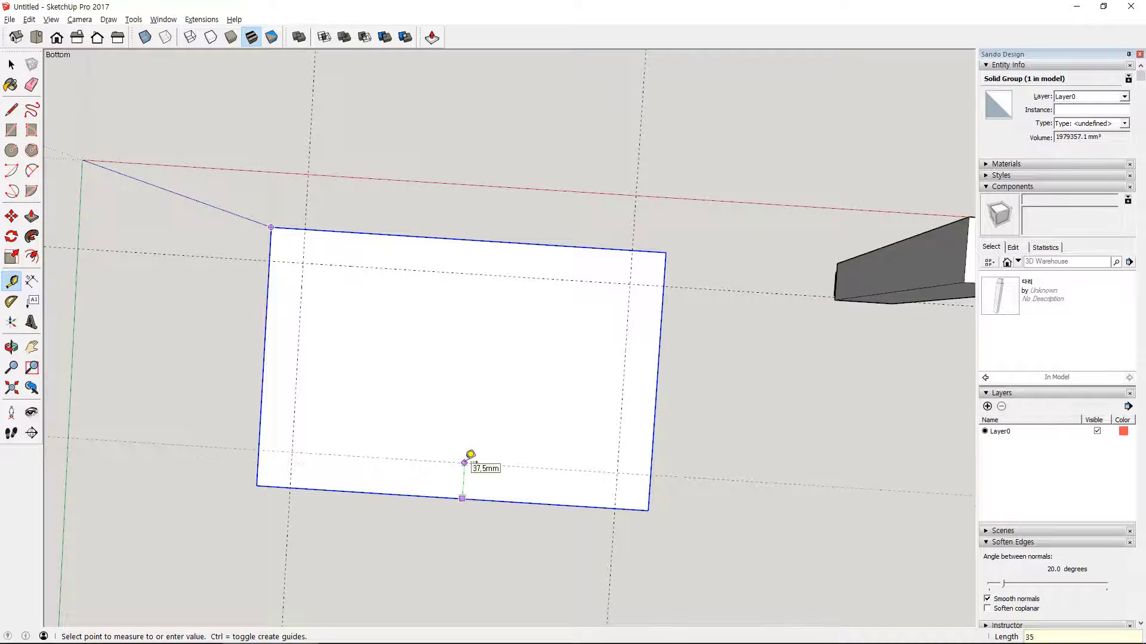
# - Move the leg by the front corner of its shoulder to the guide intersection under the seat's corner nearest the blue axis
pyautogui.moveTo(733, 227); pyautogui.dragTo(813, 540, button='middle')
pyautogui.press('m')
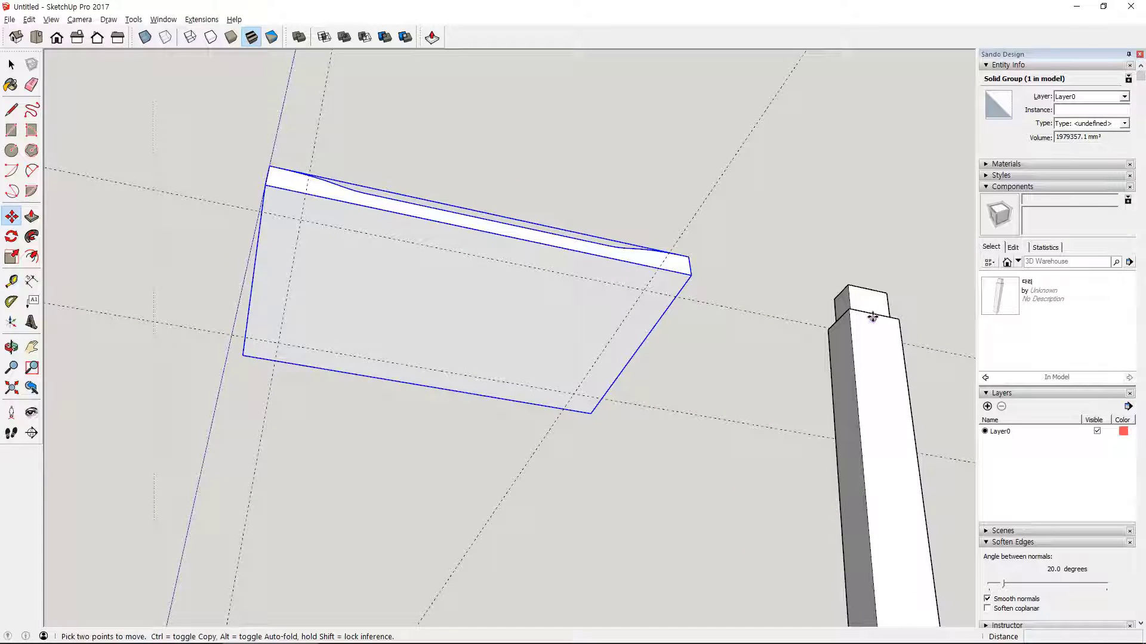
pyautogui.click(851, 312)
pyautogui.press('Escape')
pyautogui.press('Escape')
pyautogui.press('m')
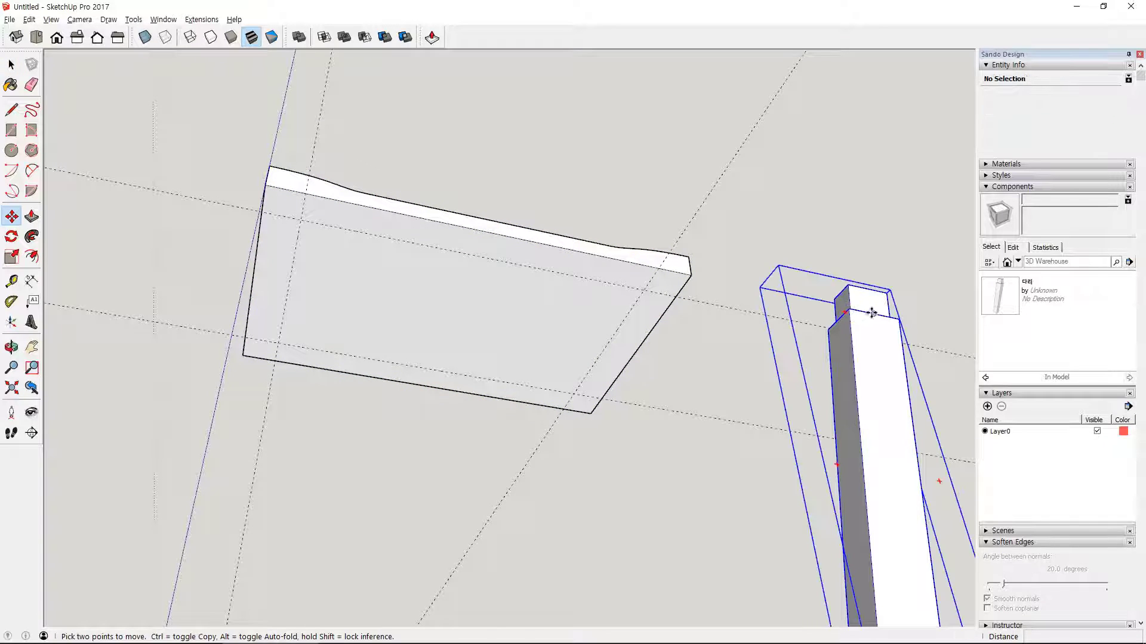
pyautogui.click(853, 310)
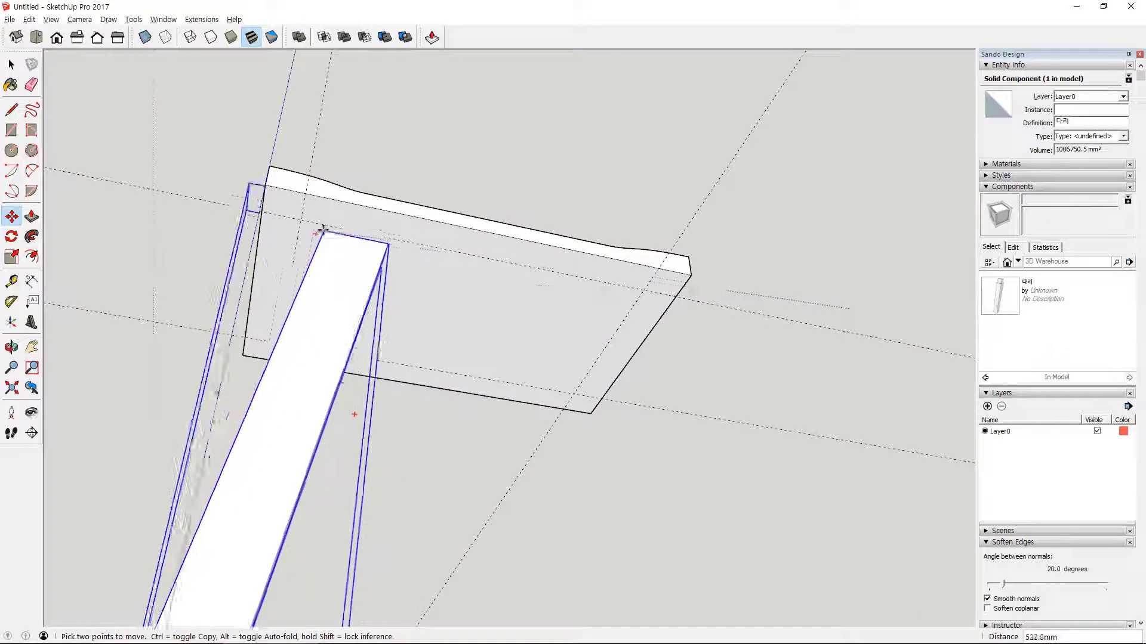
pyautogui.click(302, 220)
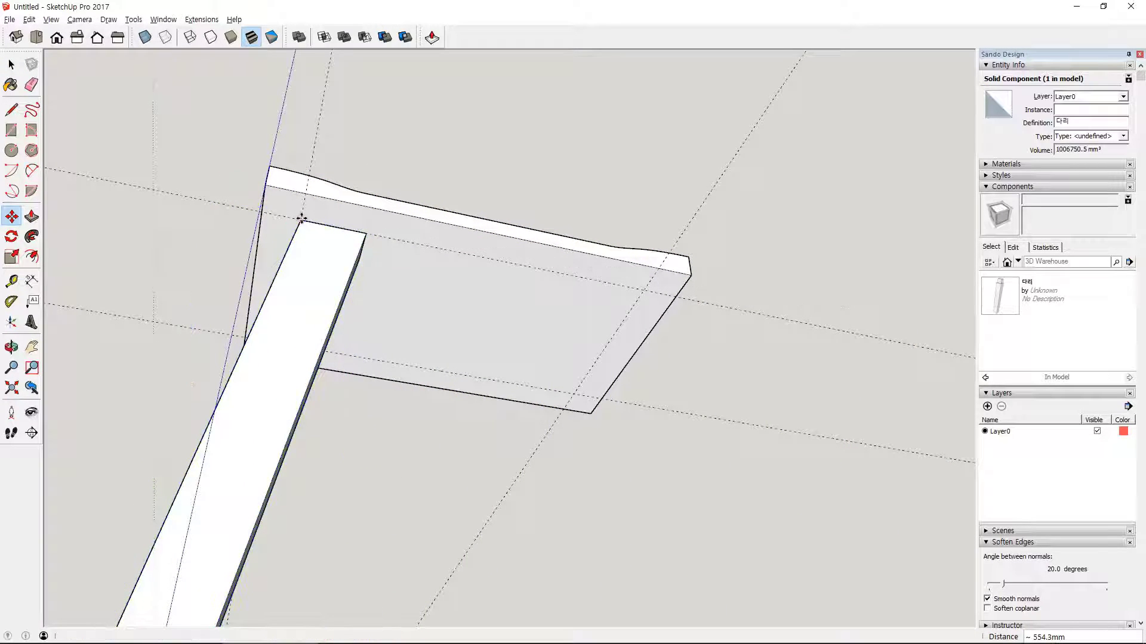
# - Trim the seat group with the leg component using the Trim solid tool to cut the mortise
pyautogui.moveTo(299, 218); pyautogui.dragTo(522, 417, button='middle')
pyautogui.keyDown('shift'); pyautogui.moveTo(376, 434); pyautogui.dragTo(521, 473, button='middle'); pyautogui.keyUp('shift')
pyautogui.moveTo(648, 336); pyautogui.dragTo(583, 404, button='middle')
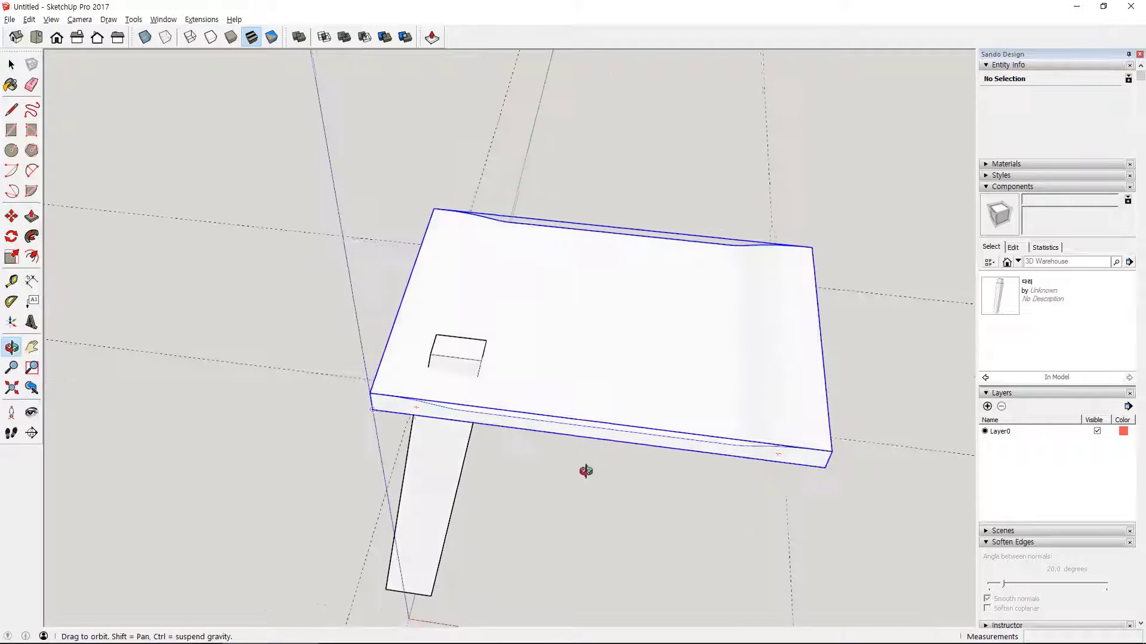
pyautogui.click(385, 37)
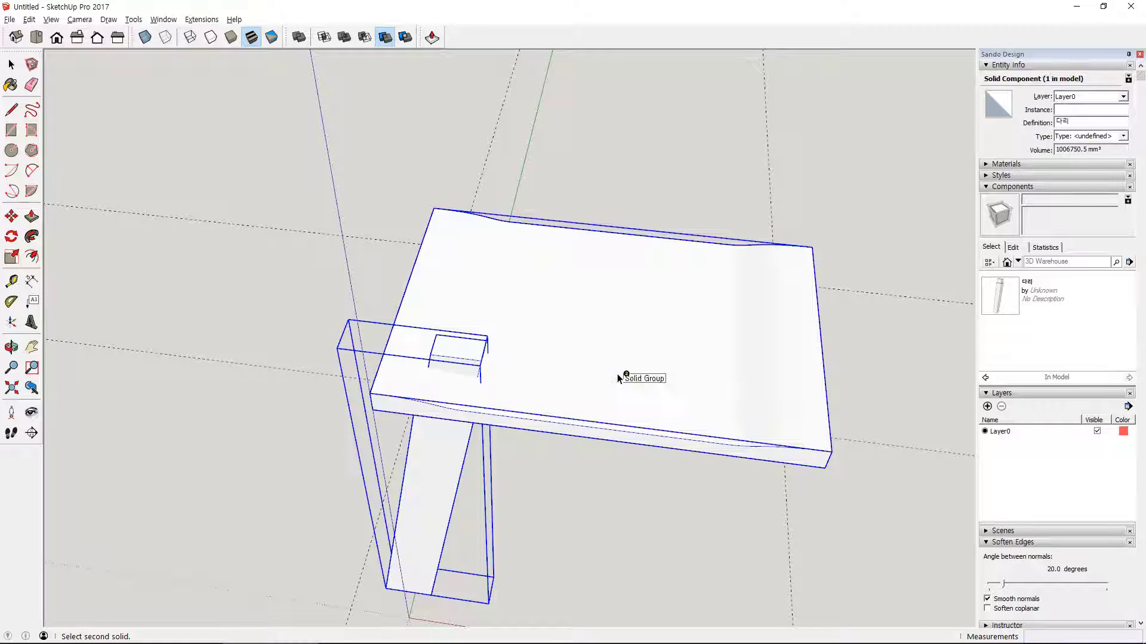
pyautogui.press('space')
pyautogui.click(600, 535)
# - Temporarily move the leg away from the seat to inspect the trimmed mortise, and cancel the move
pyautogui.press('m')
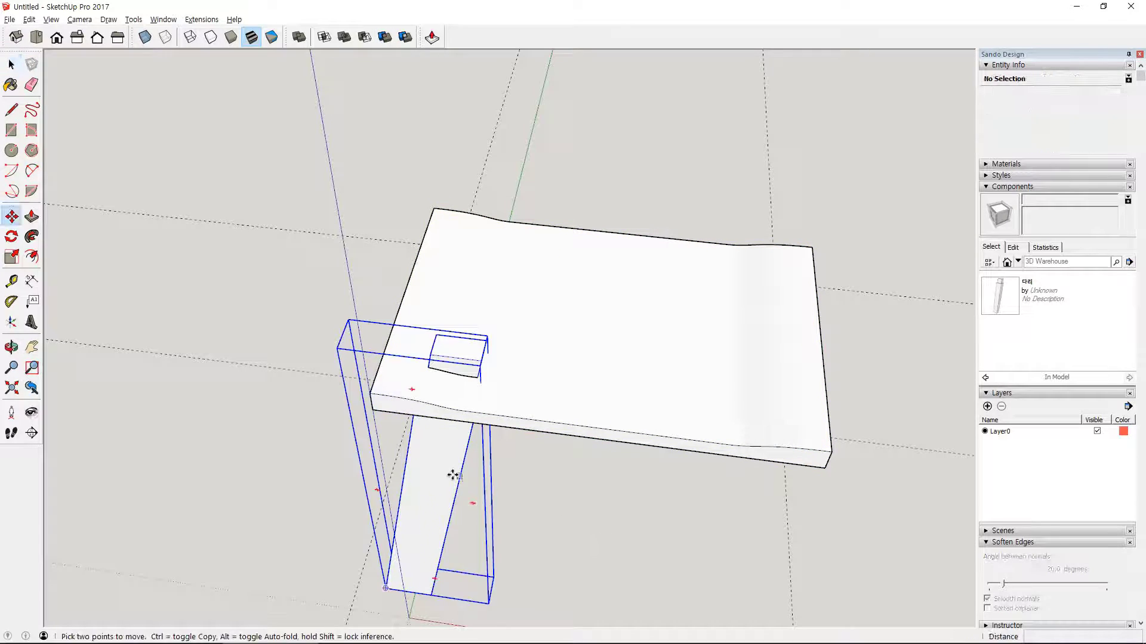
pyautogui.click(453, 474)
pyautogui.moveTo(334, 213); pyautogui.dragTo(394, 334, button='middle')
pyautogui.scroll(3, 527, 458)
pyautogui.moveTo(524, 455); pyautogui.dragTo(330, 141, button='middle')
pyautogui.press('Escape')
pyautogui.scroll(-3, 716, 370)
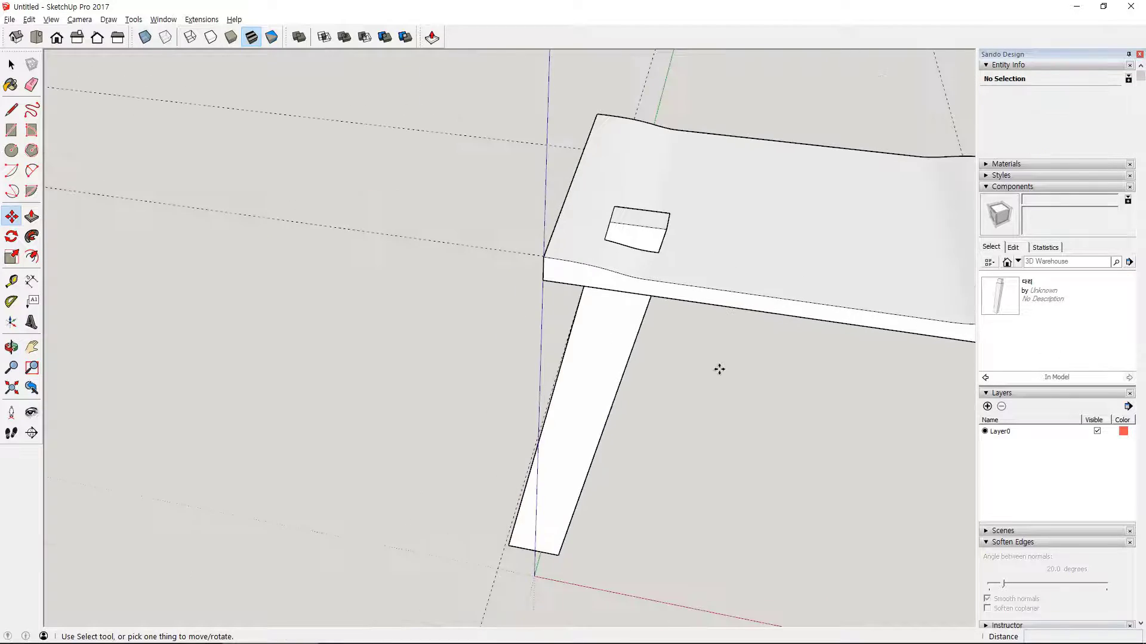
# - Add a Tape Measure guide from the tenon's front corner at the seat surface to the seat's top front edge
pyautogui.keyDown('shift'); pyautogui.moveTo(718, 369); pyautogui.dragTo(396, 281, button='middle'); pyautogui.keyUp('shift')
pyautogui.press('m')
pyautogui.scroll(4, 422, 289)
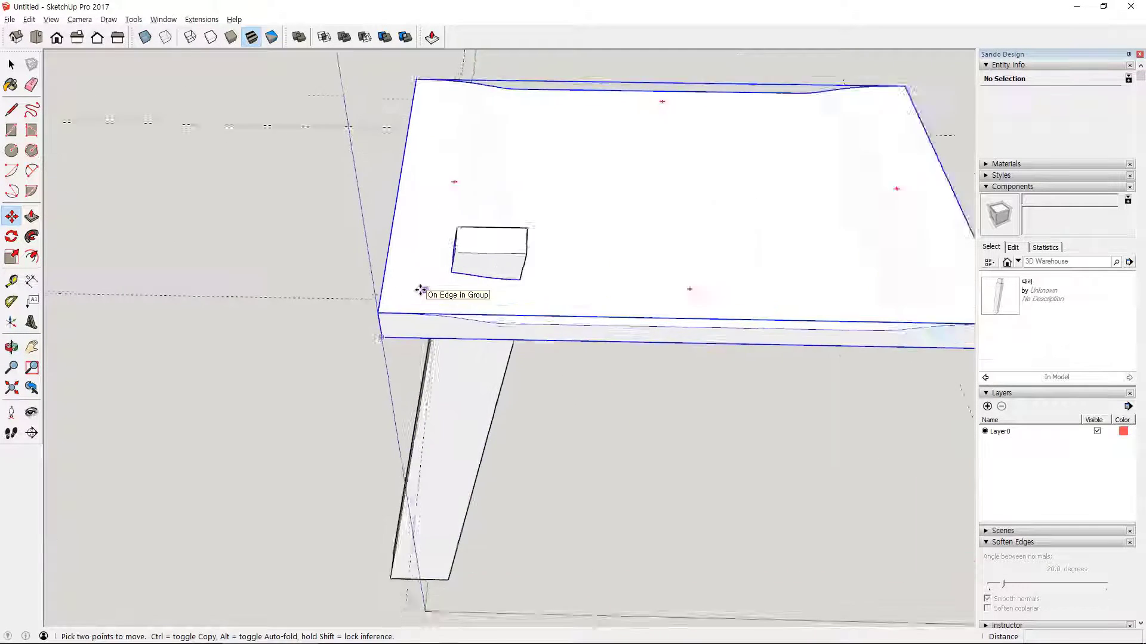
pyautogui.press('t')
pyautogui.moveTo(621, 307); pyautogui.dragTo(559, 259, button='middle')
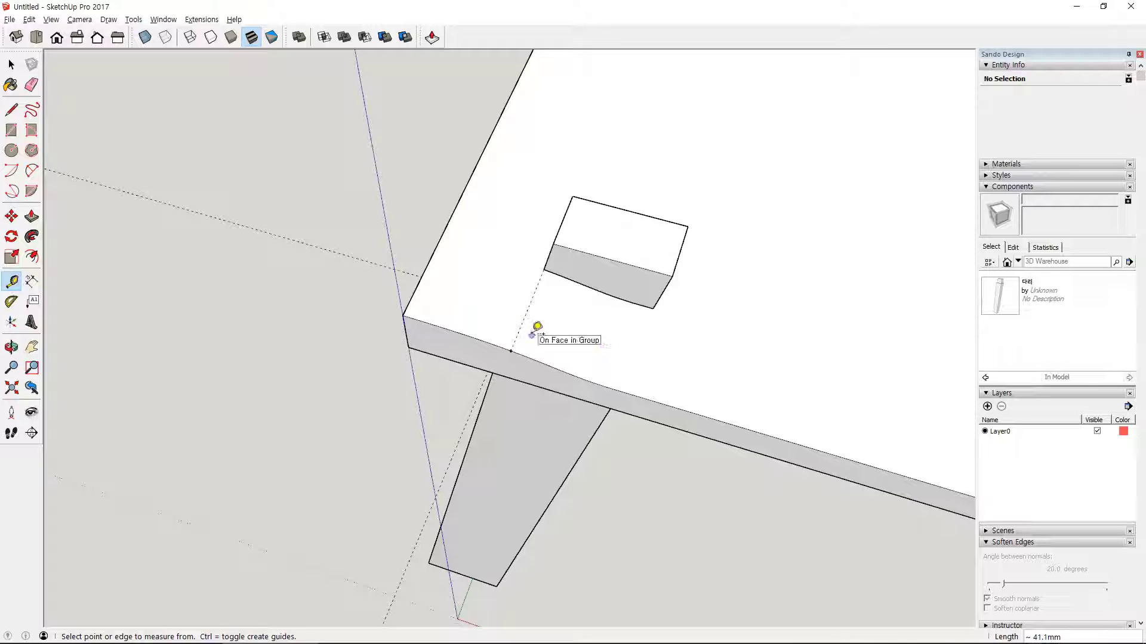
pyautogui.moveTo(589, 432); pyautogui.dragTo(724, 371, button='middle')
# - Copy the curve and adjoining straight edge of the seat group's top front profile, and leave the group
pyautogui.press('space')
pyautogui.doubleClick(722, 389)
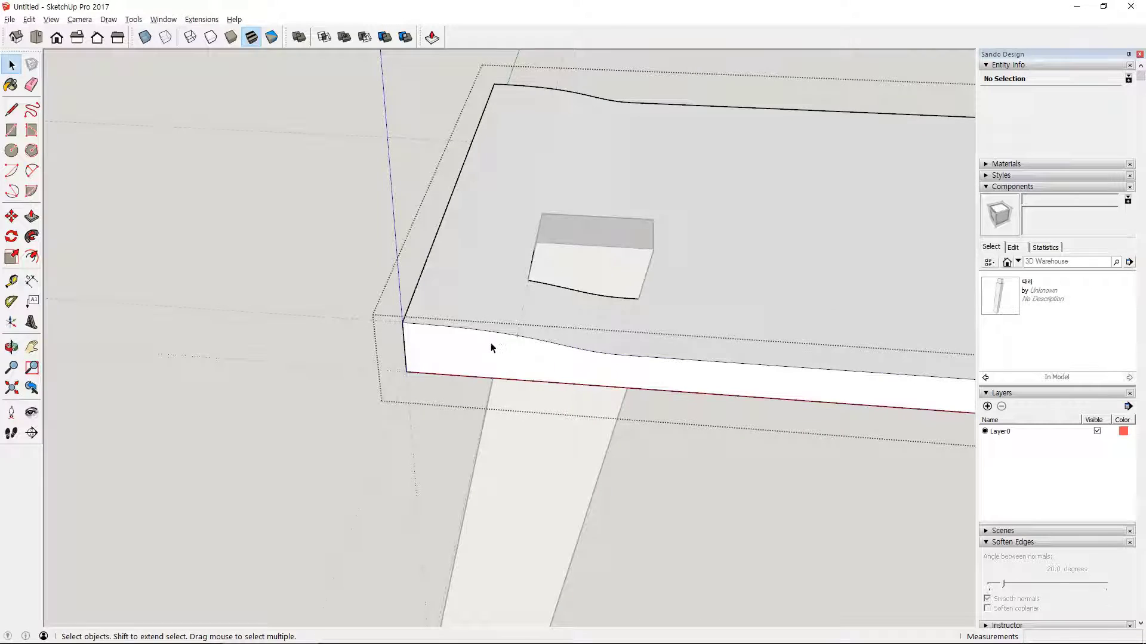
pyautogui.scroll(1, 516, 341)
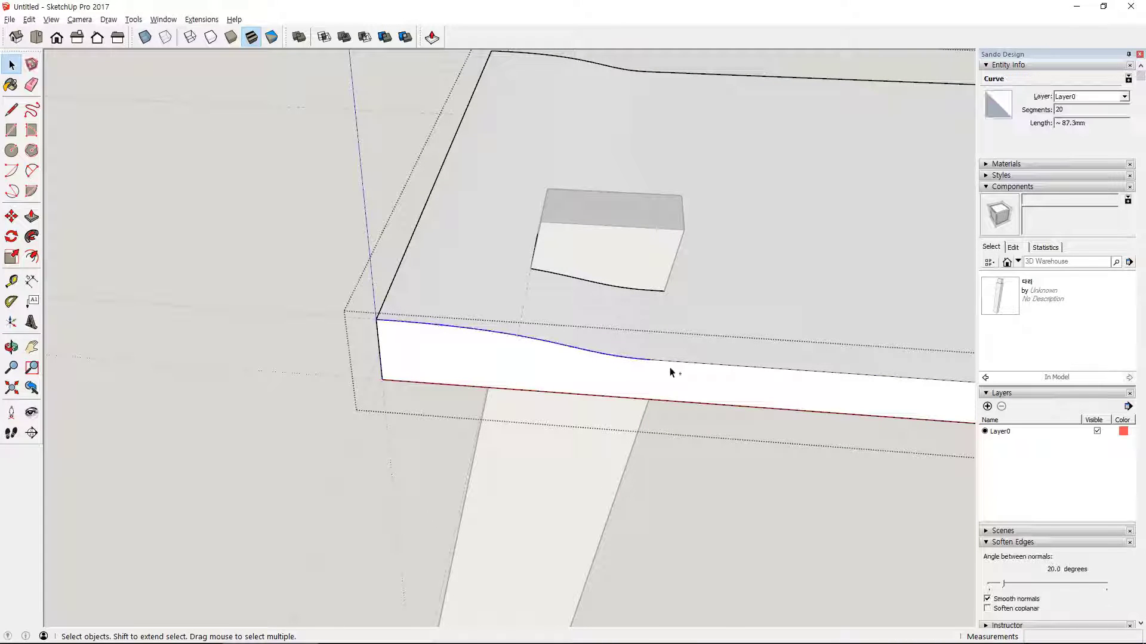
pyautogui.click(725, 497)
# - Paste the copied profile edges inside the leg component and align their end with the seat's top front corner
pyautogui.doubleClick(561, 470)
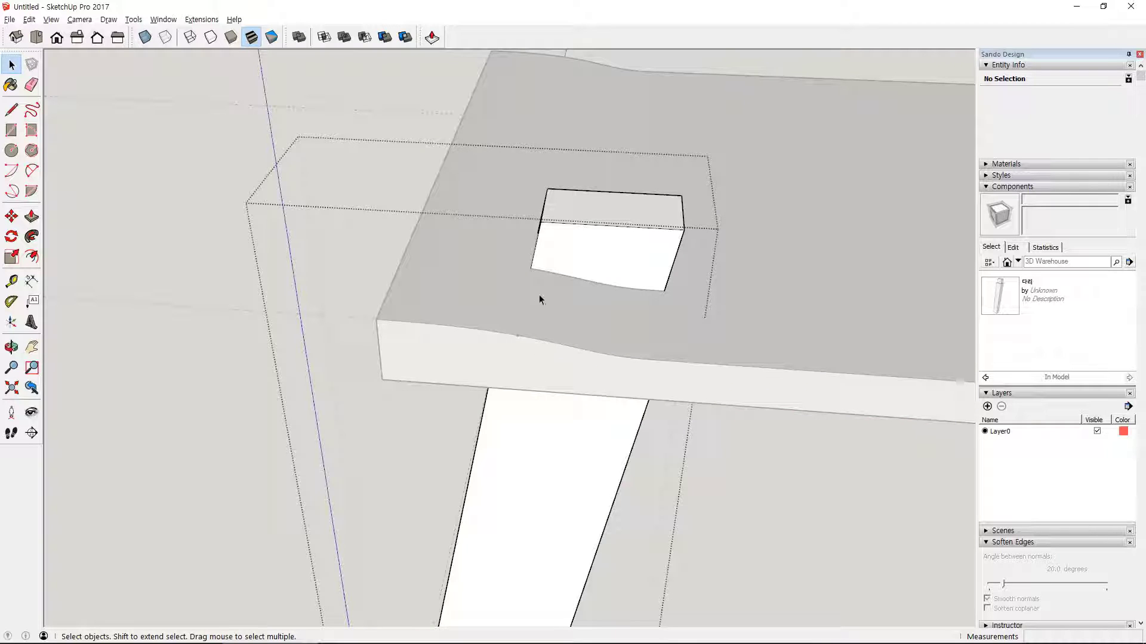
pyautogui.click(471, 308)
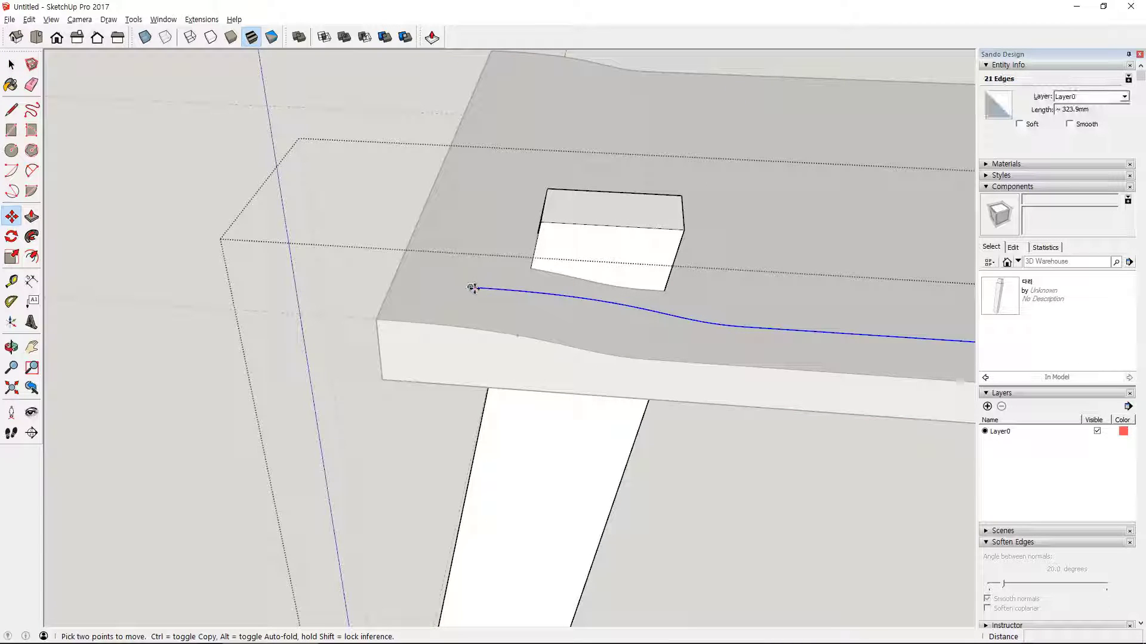
pyautogui.click(472, 287)
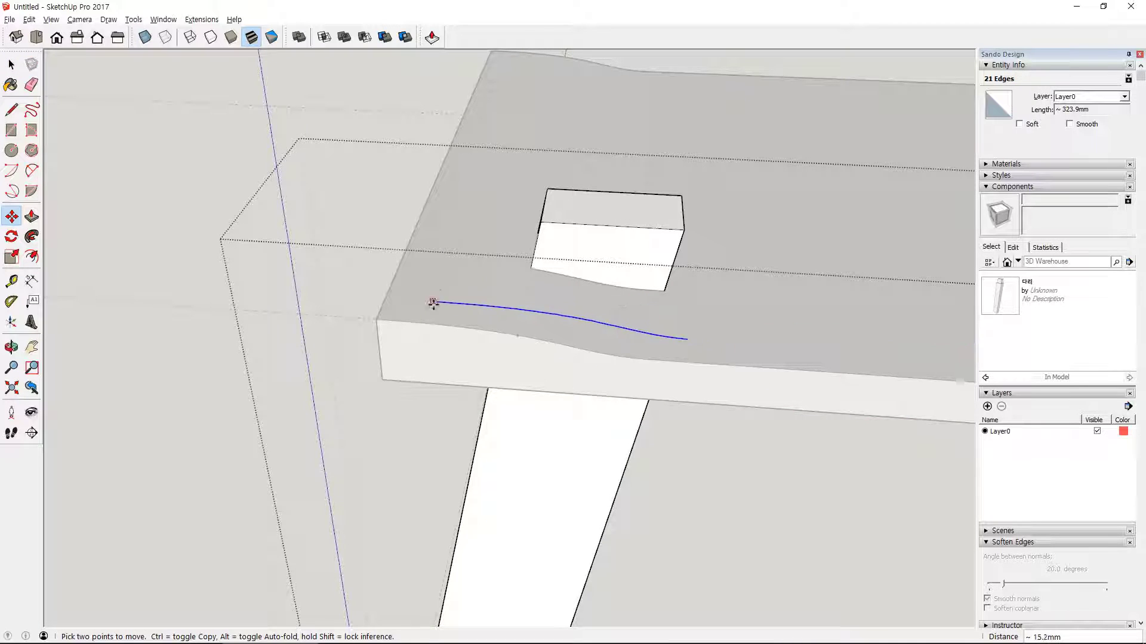
pyautogui.click(377, 318)
# - Move the pasted profile from the guide's endpoint on the seat's front edge to the tenon's front corner at the seat surface
pyautogui.scroll(3, 578, 332)
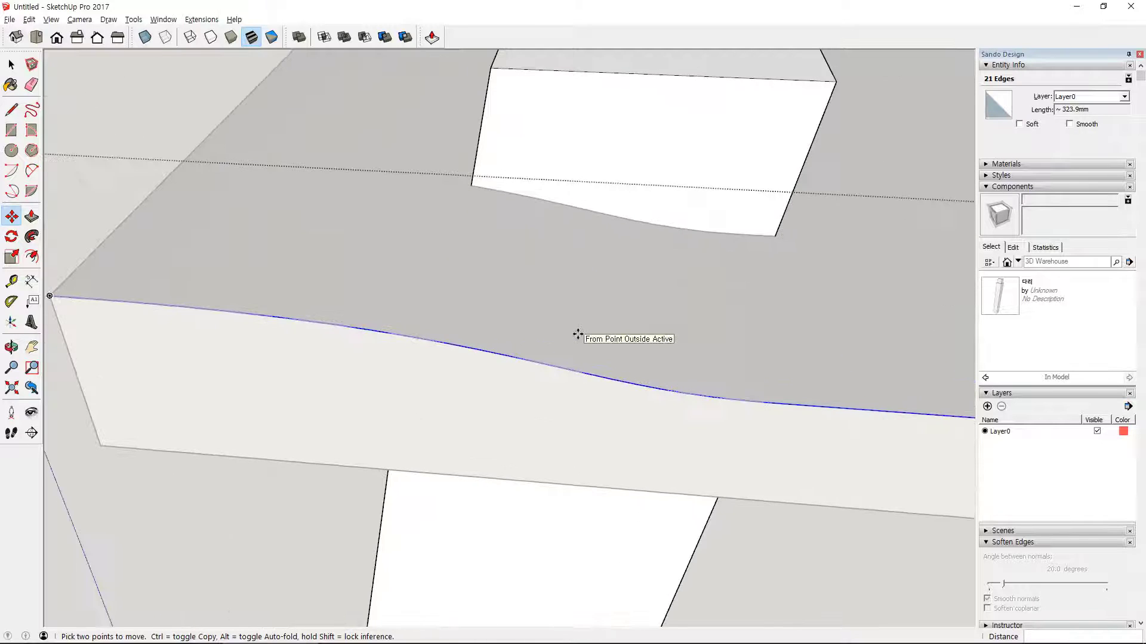
pyautogui.moveTo(500, 284); pyautogui.dragTo(443, 412, button='middle')
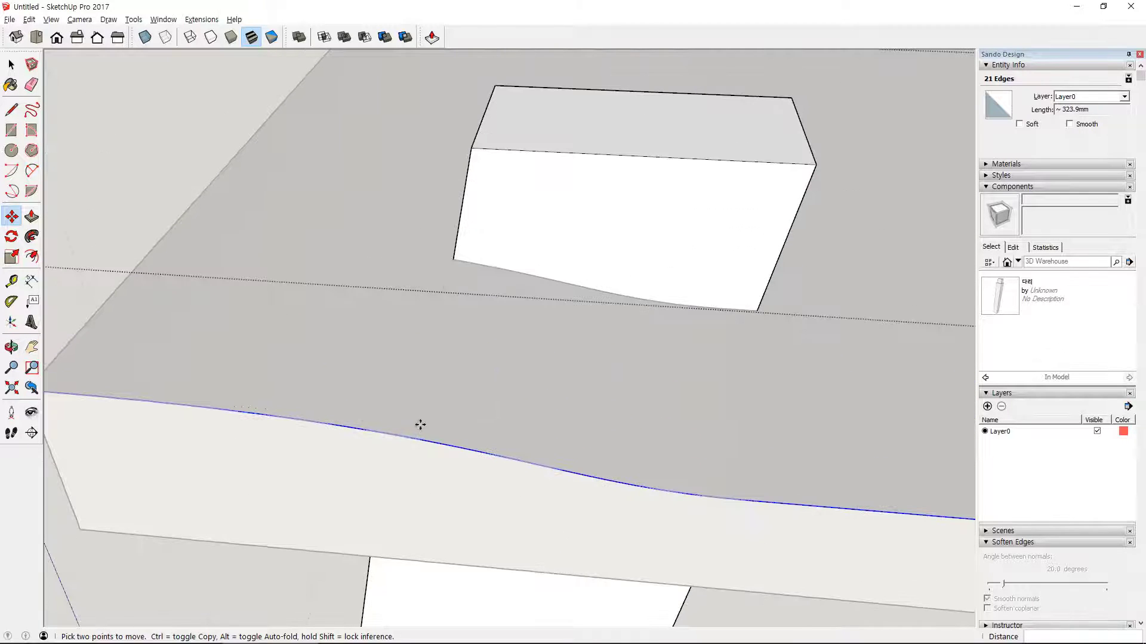
pyautogui.scroll(2, 406, 428)
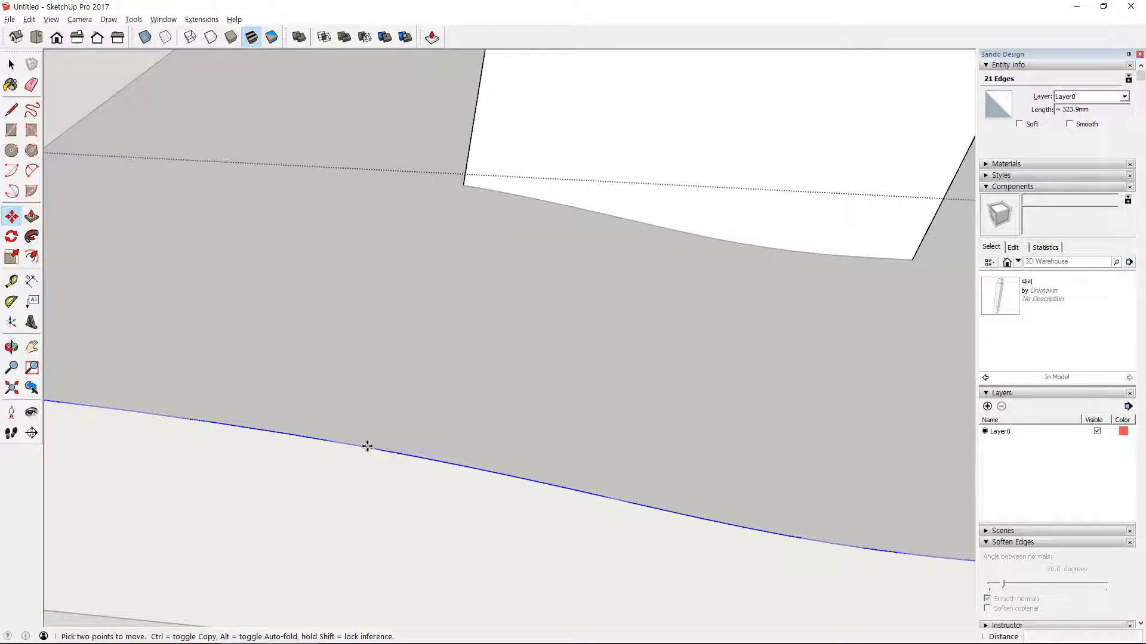
pyautogui.click(367, 446)
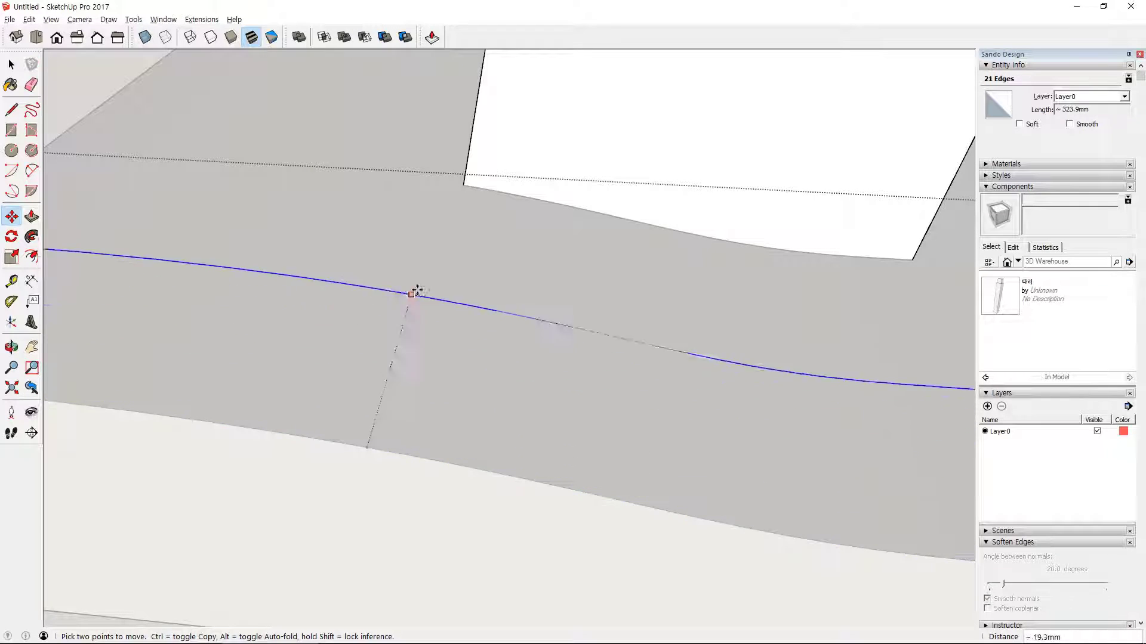
pyautogui.click(462, 187)
# - Hide the rest of the model while editing the leg component
pyautogui.moveTo(460, 183); pyautogui.dragTo(531, 290, button='middle')
pyautogui.click(51, 20)
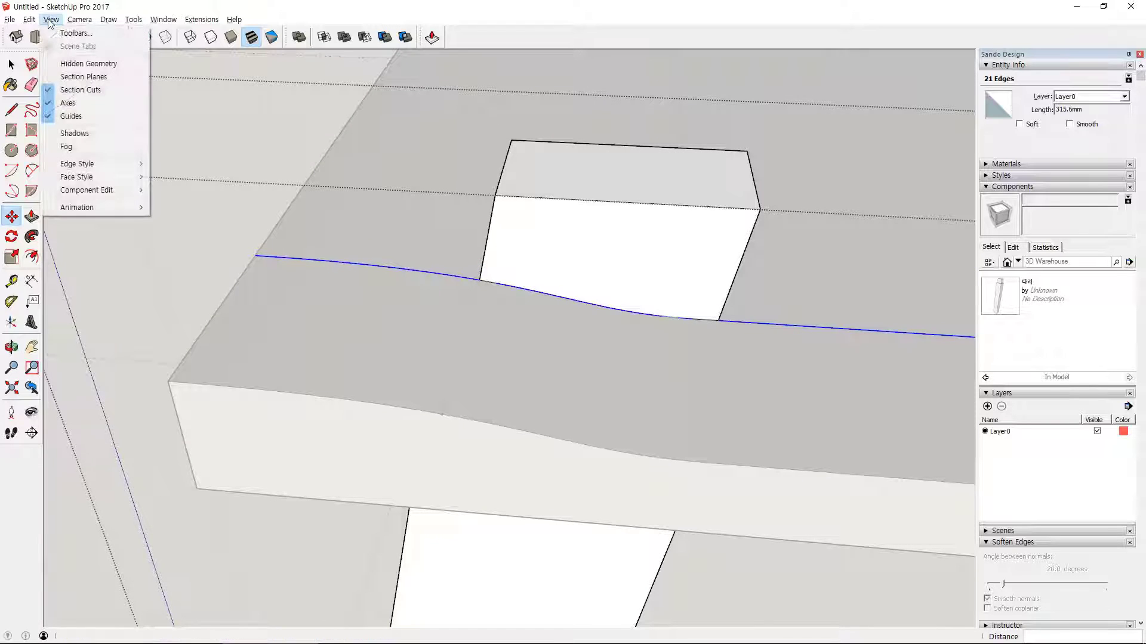
pyautogui.moveTo(113, 191)
pyautogui.click(176, 190)
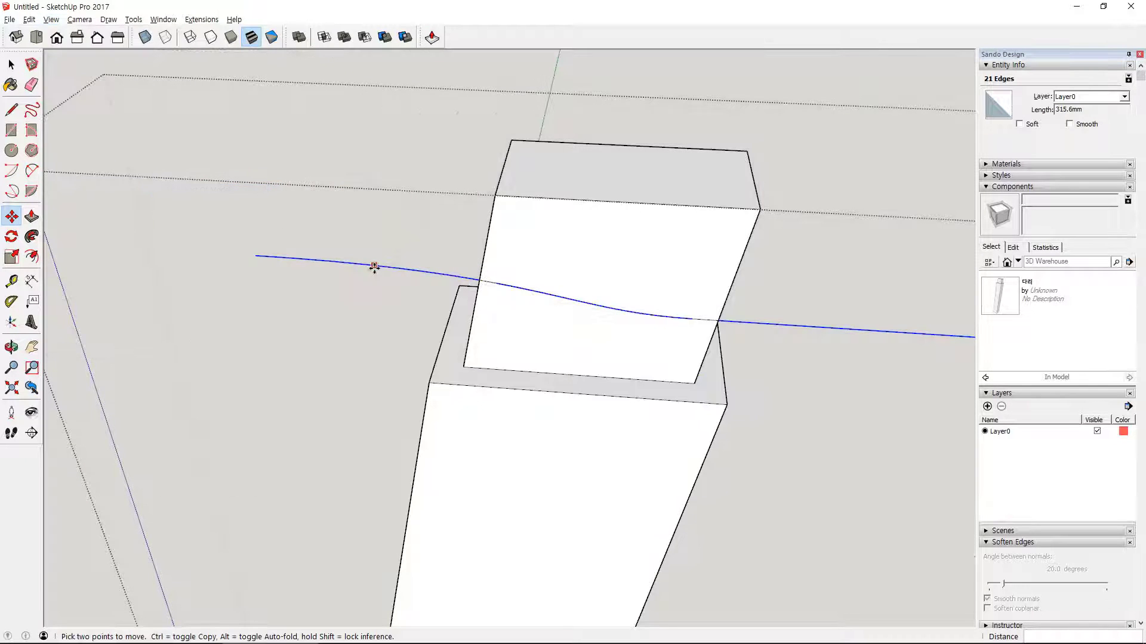
pyautogui.moveTo(539, 382); pyautogui.dragTo(683, 391, button='middle')
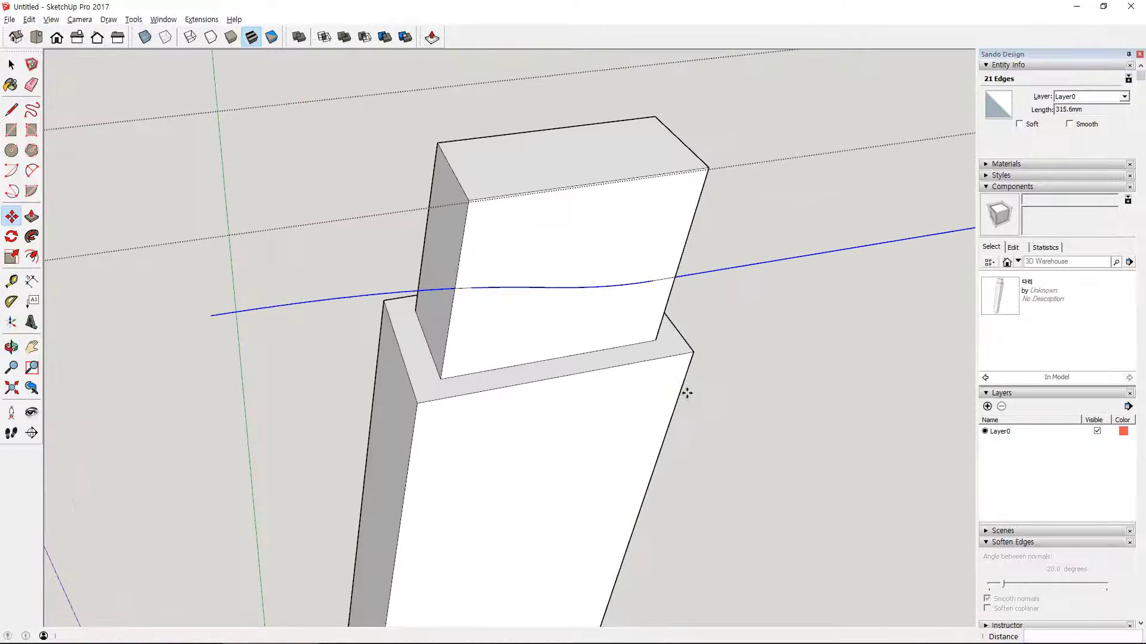
# - Push the part of the tenon's front face above the curve back about 25.7 mm through the tenon
pyautogui.press('p')
pyautogui.click(585, 245)
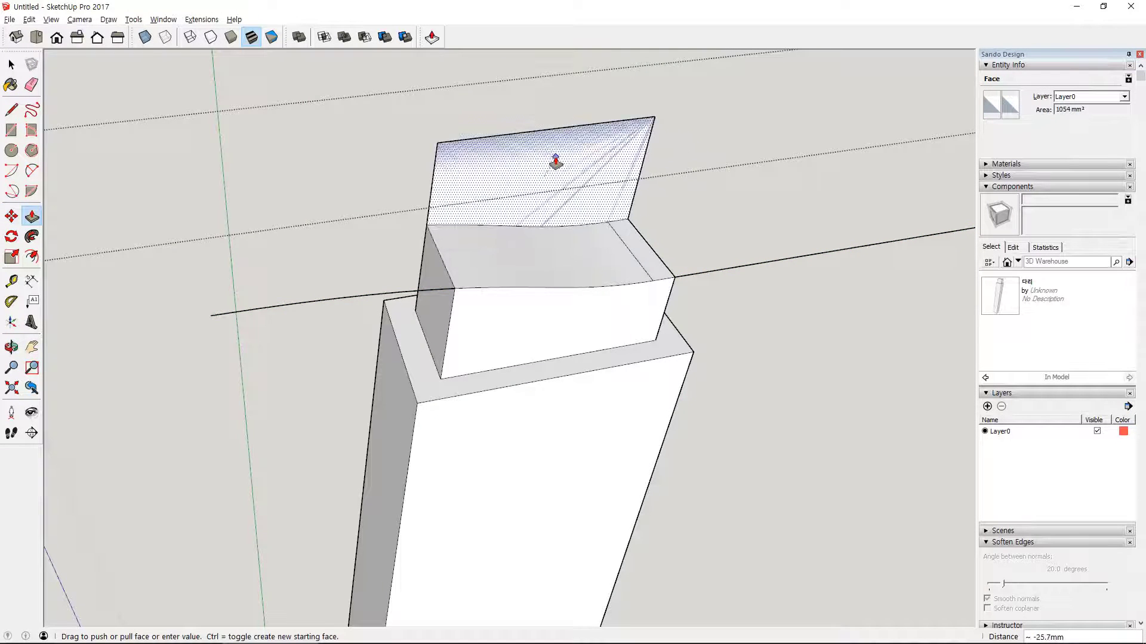
pyautogui.click(555, 161)
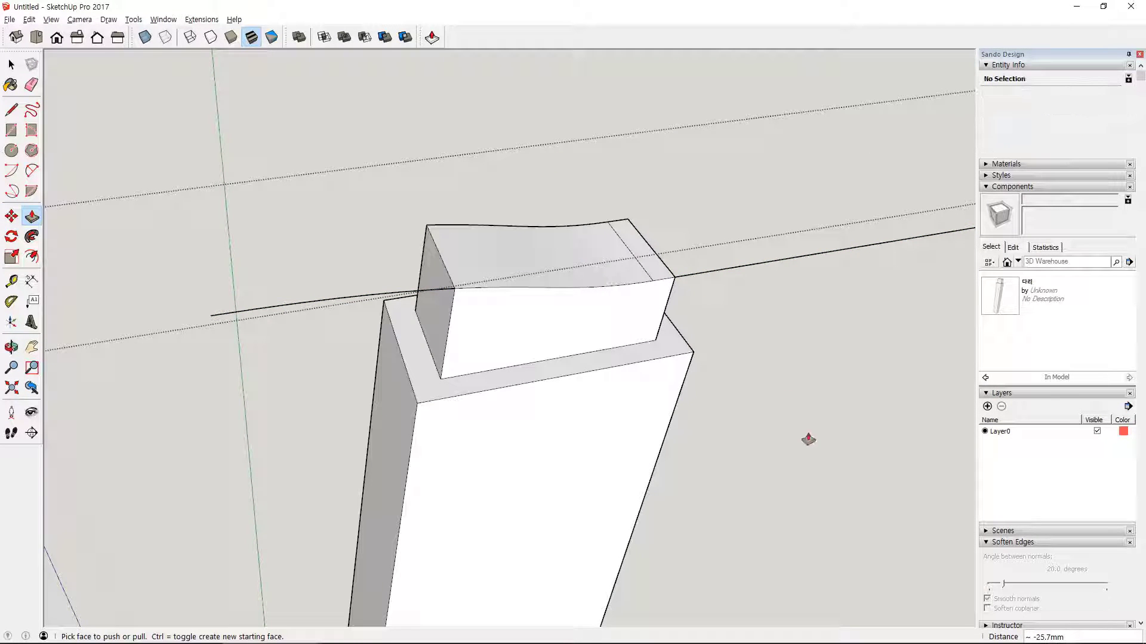
# - Erase the leftover profile edges extending past both sides of the tenon
pyautogui.moveTo(821, 430); pyautogui.dragTo(756, 425, button='middle')
pyautogui.press('e')
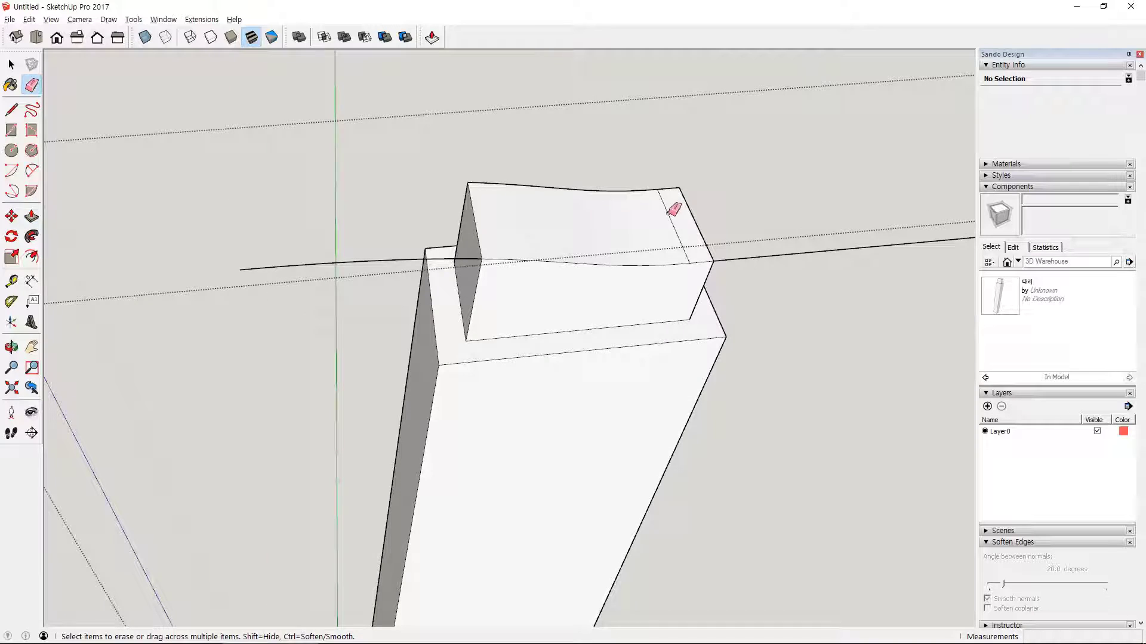
pyautogui.click(769, 256)
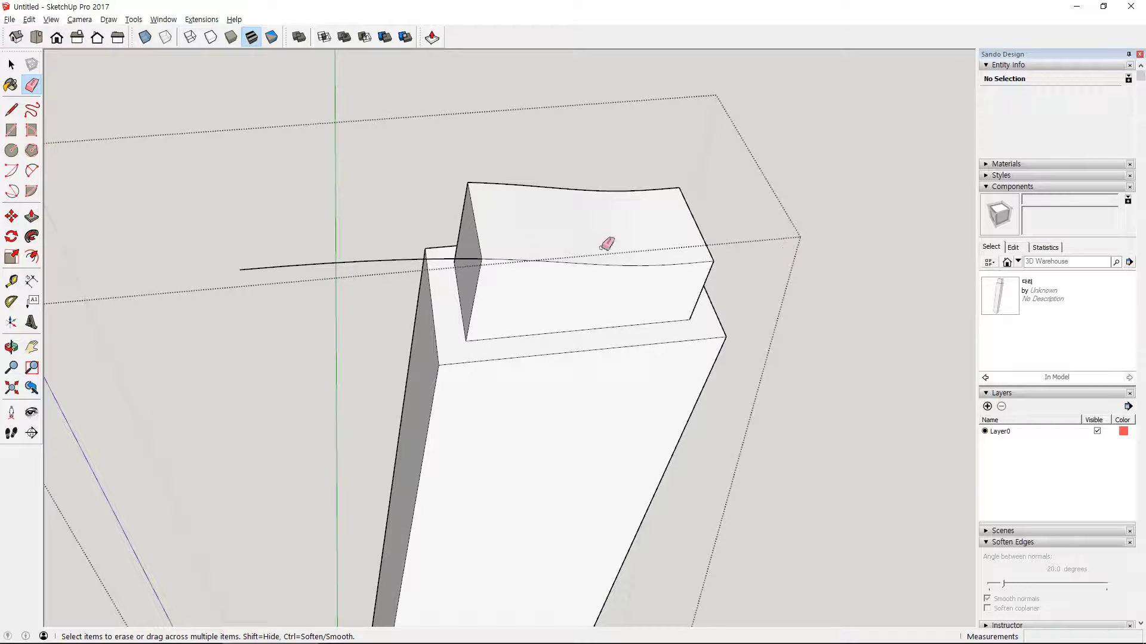
pyautogui.click(374, 260)
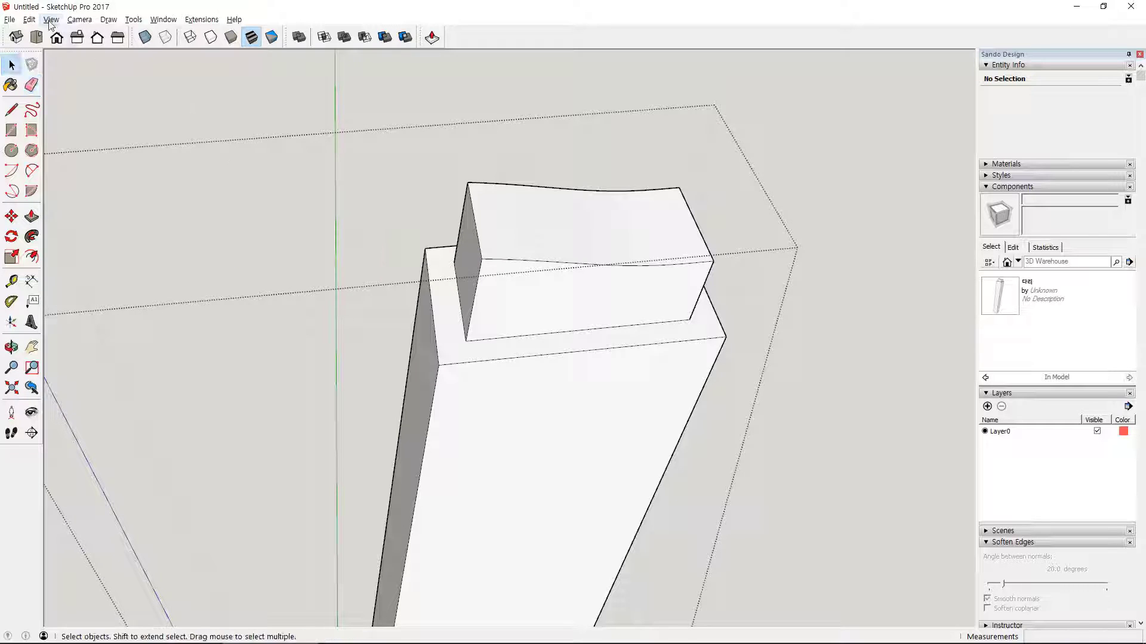
# - Show the rest of the model again and leave the leg component
pyautogui.click(50, 21)
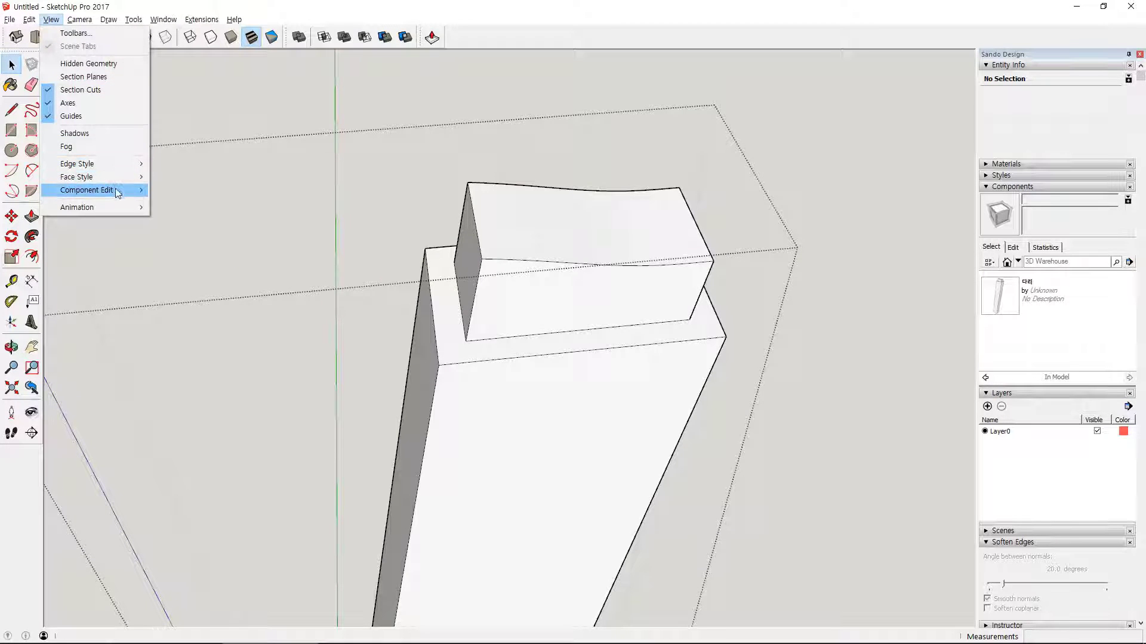
pyautogui.moveTo(118, 193)
pyautogui.click(179, 191)
pyautogui.scroll(-4, 403, 288)
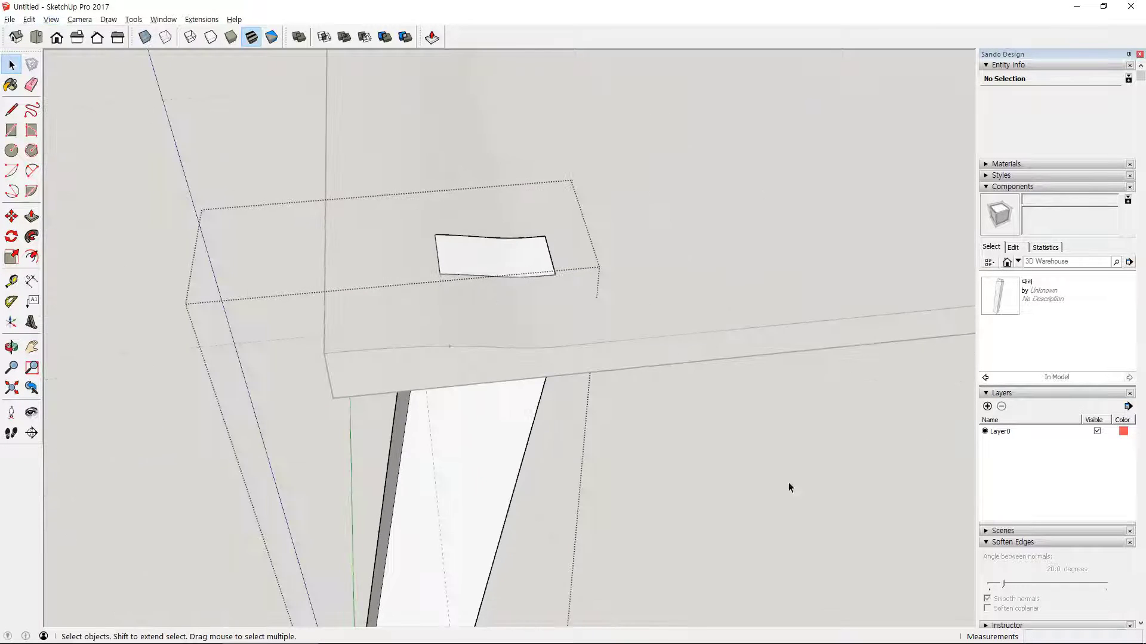
pyautogui.click(797, 464)
# - Place three more instances of the leg component in a row beside the stool
pyautogui.scroll(-2, 797, 464)
pyautogui.moveTo(826, 469); pyautogui.dragTo(677, 282, button='middle')
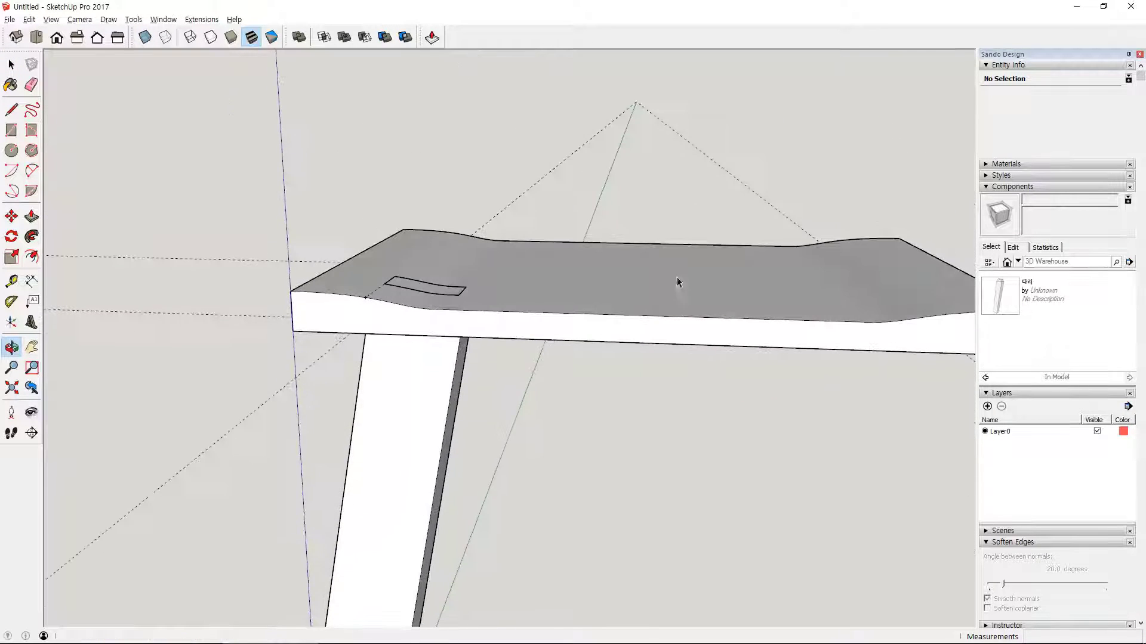
pyautogui.keyDown('shift'); pyautogui.moveTo(749, 424); pyautogui.dragTo(420, 310, button='middle'); pyautogui.keyUp('shift')
pyautogui.scroll(-3, 417, 297)
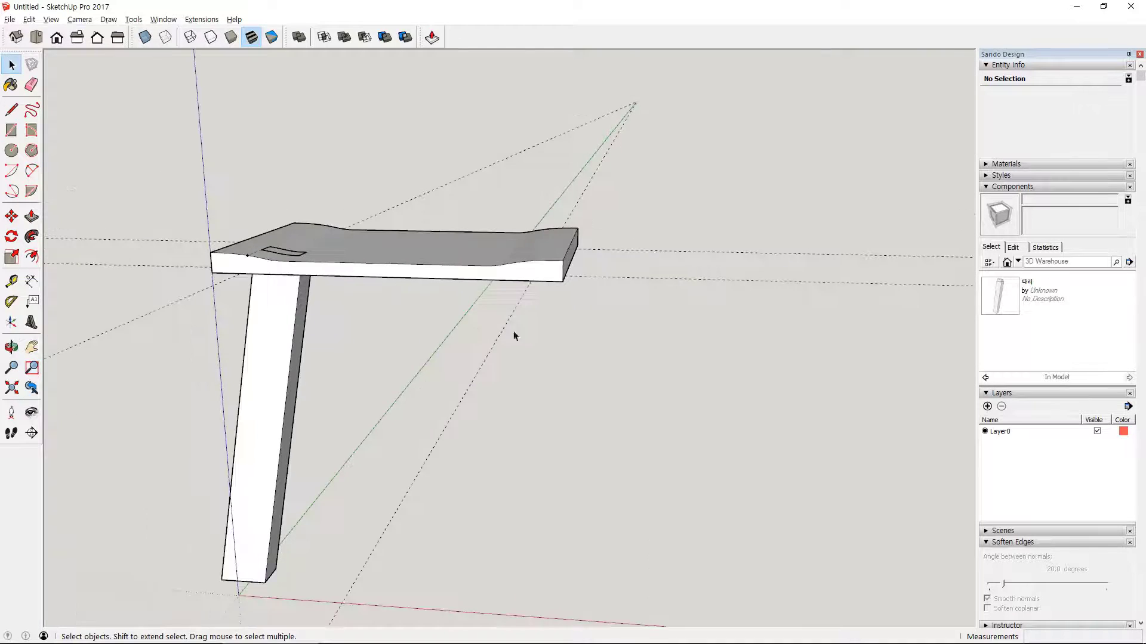
pyautogui.keyDown('shift'); pyautogui.moveTo(688, 359); pyautogui.dragTo(690, 410, button='middle'); pyautogui.keyUp('shift')
pyautogui.click(998, 295)
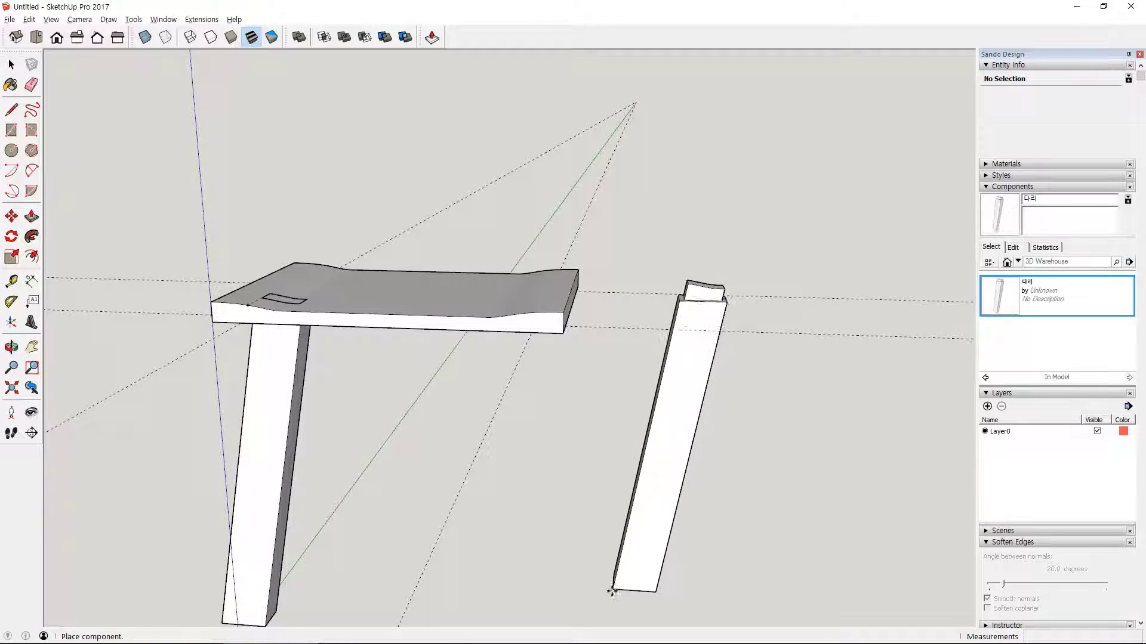
pyautogui.click(660, 568)
pyautogui.moveTo(660, 568); pyautogui.dragTo(723, 490, button='middle')
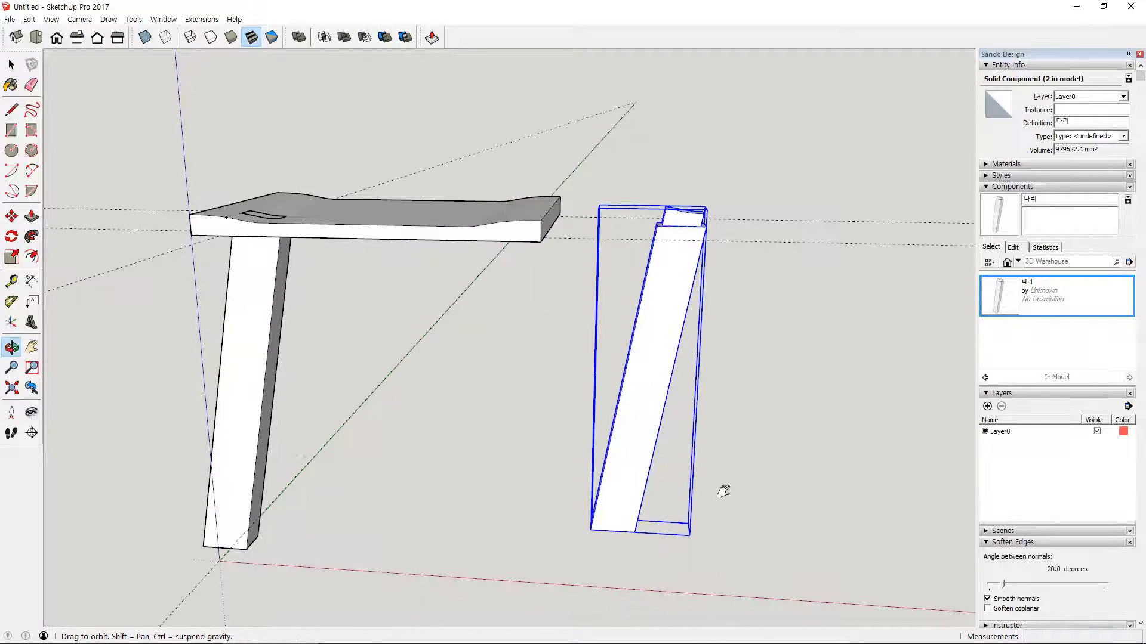
pyautogui.click(1007, 306)
pyautogui.click(729, 536)
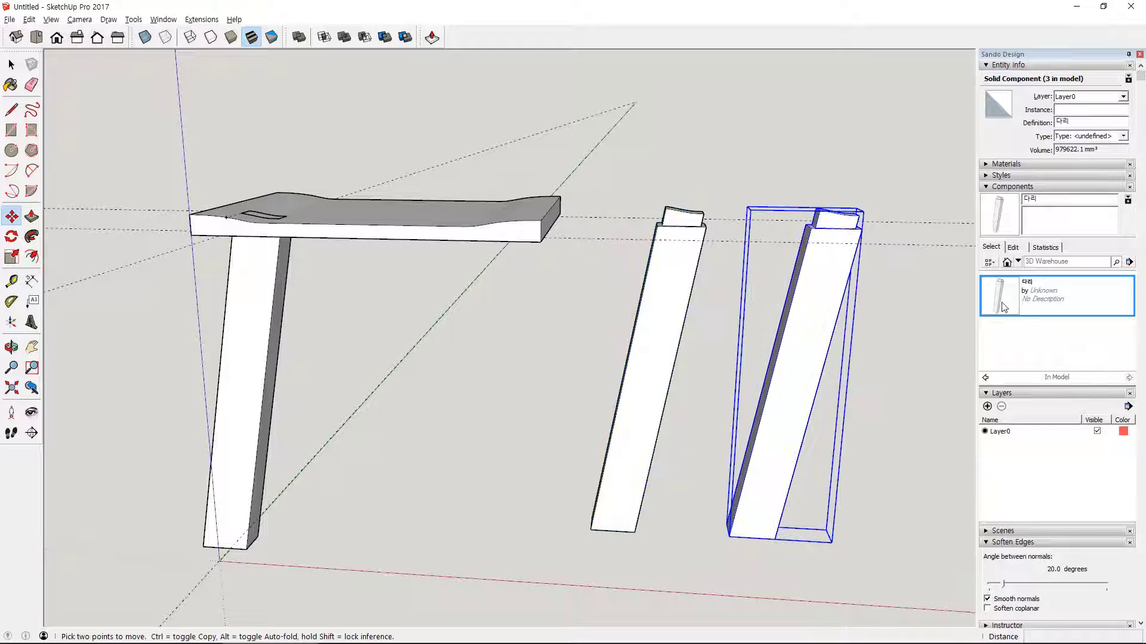
pyautogui.click(855, 535)
# - Flip the middle and the outermost of the three placed legs along the component's red axis
pyautogui.moveTo(699, 438); pyautogui.dragTo(499, 411, button='middle')
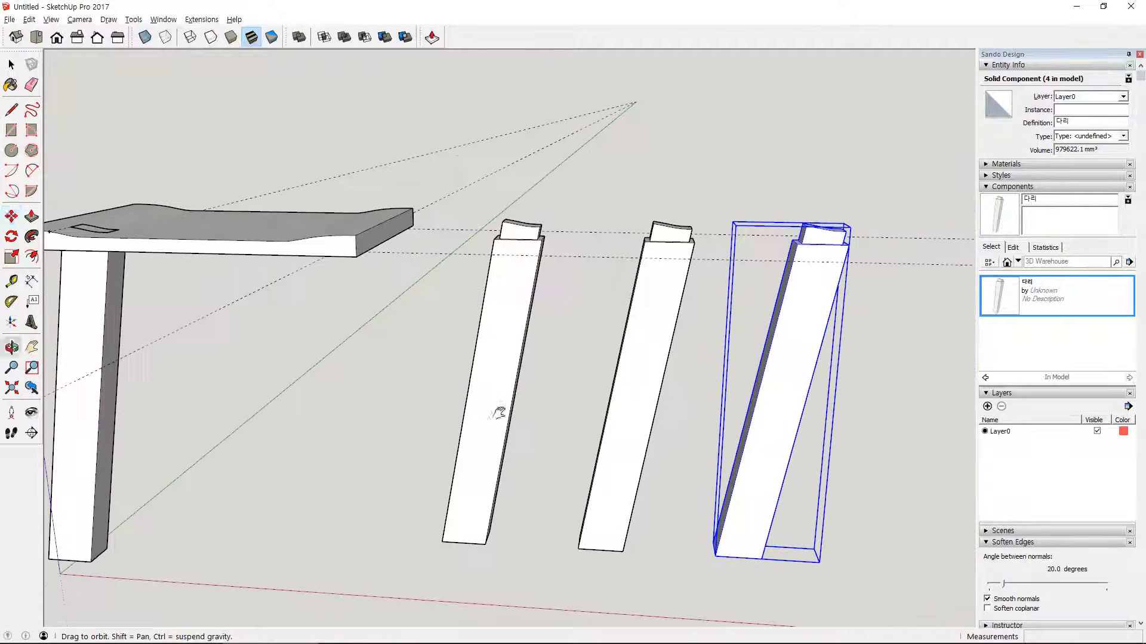
pyautogui.rightClick(636, 427)
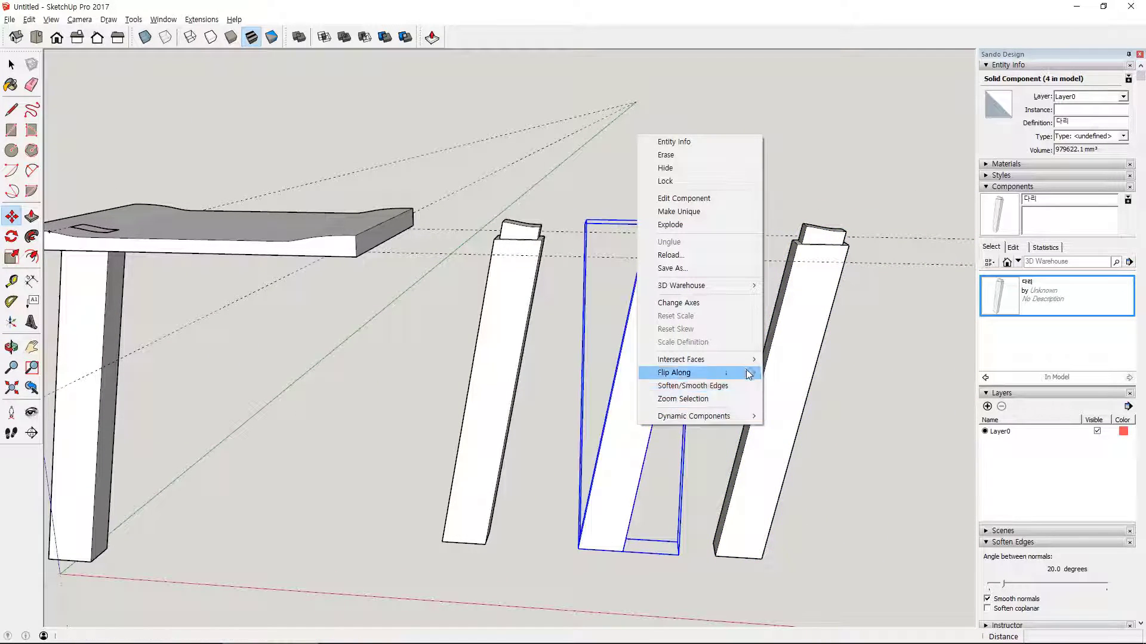
pyautogui.moveTo(750, 373)
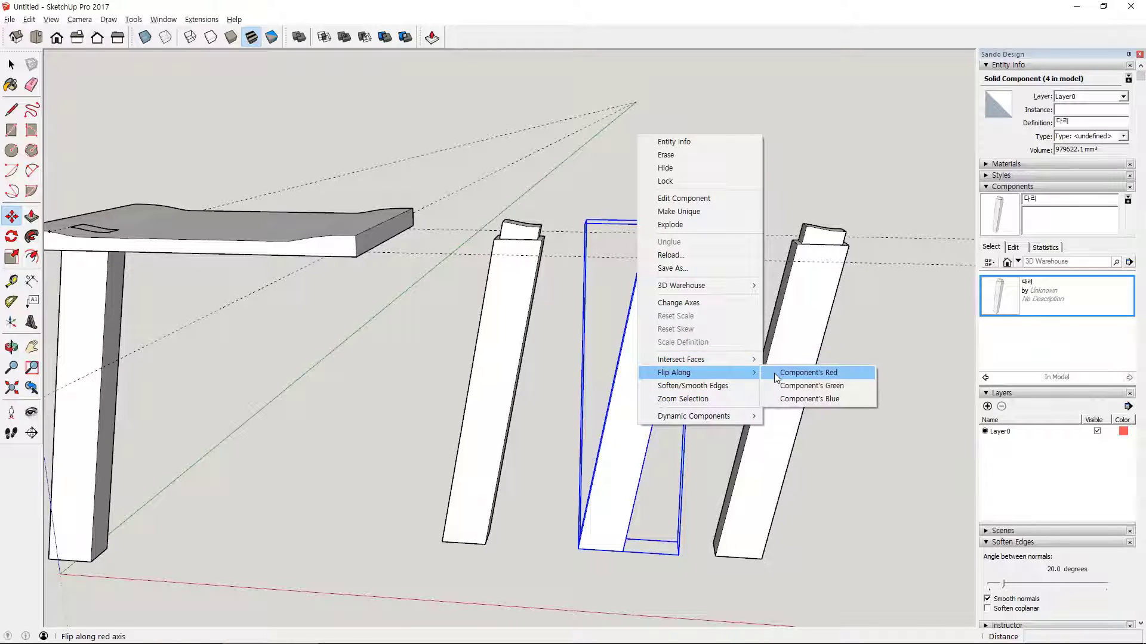
pyautogui.click(800, 373)
pyautogui.rightClick(789, 360)
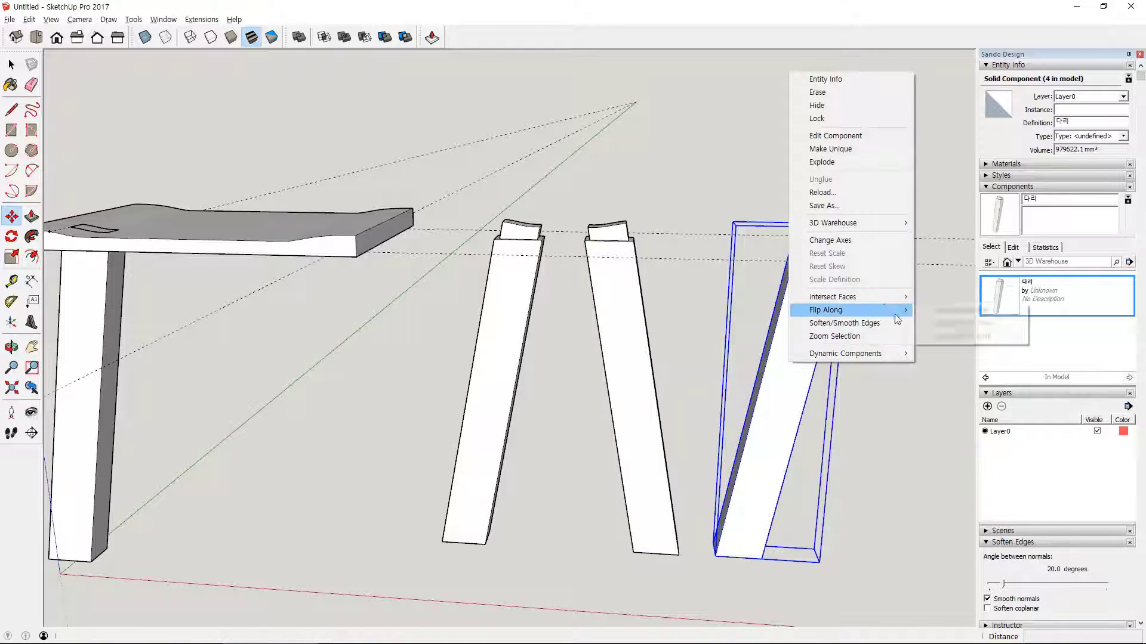
pyautogui.click(948, 310)
# - Move the placed leg nearest the stool by its shoulder corner onto the guide intersection at the seat underside's back left corner
pyautogui.moveTo(337, 398); pyautogui.dragTo(424, 281, button='middle')
pyautogui.moveTo(333, 345); pyautogui.dragTo(617, 350, button='middle')
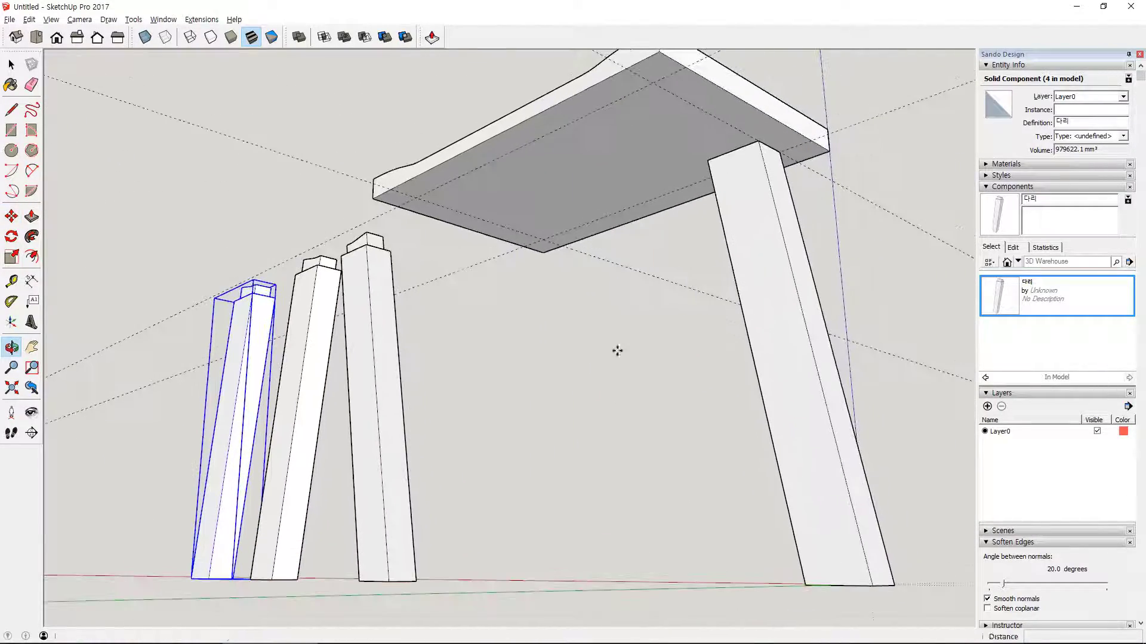
pyautogui.click(518, 362)
pyautogui.press('m')
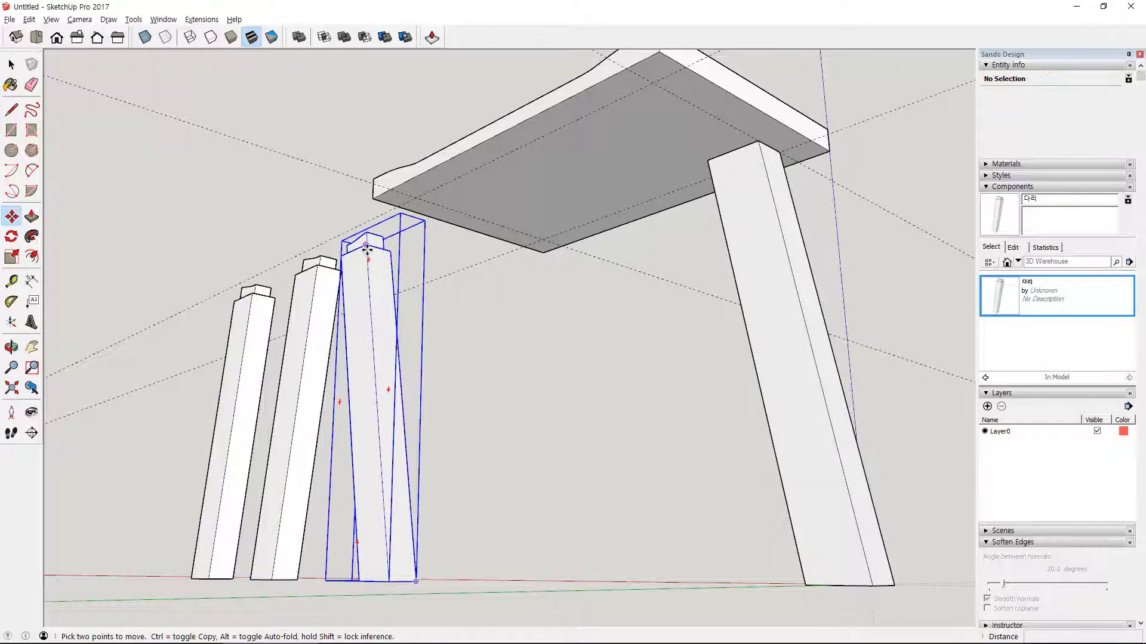
pyautogui.moveTo(367, 249); pyautogui.dragTo(653, 84)
# - Move the middle placed leg by its shoulder corner onto the guide intersection at the seat underside's back right corner
pyautogui.moveTo(396, 209); pyautogui.dragTo(614, 290, button='middle')
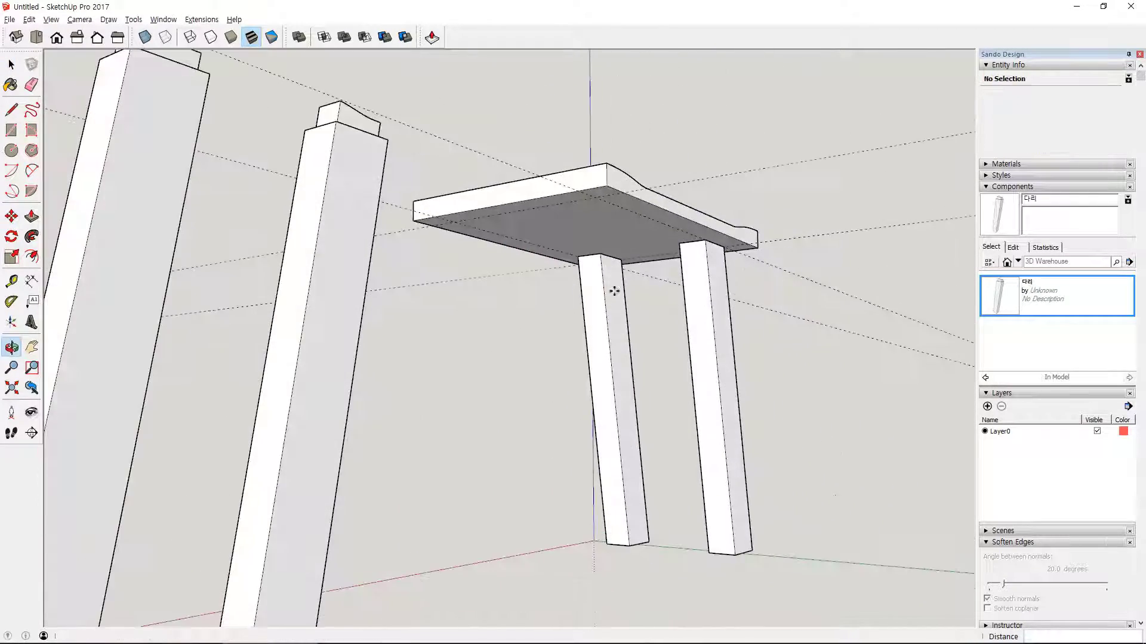
pyautogui.press('m')
pyautogui.click(337, 123)
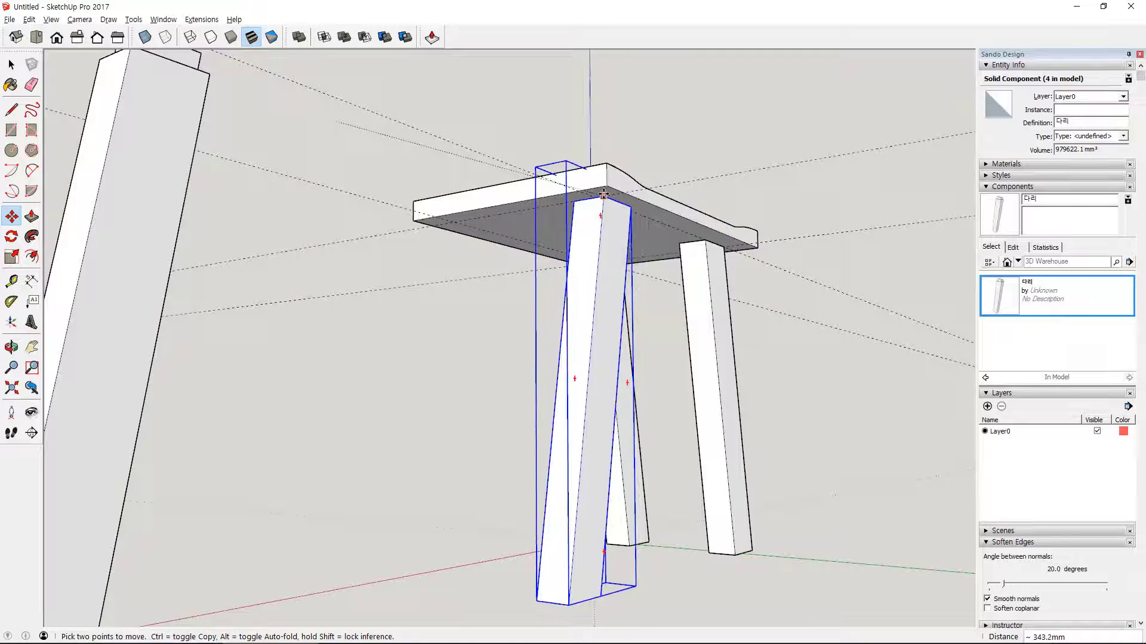
pyautogui.scroll(3, 591, 214)
pyautogui.scroll(2, 591, 214)
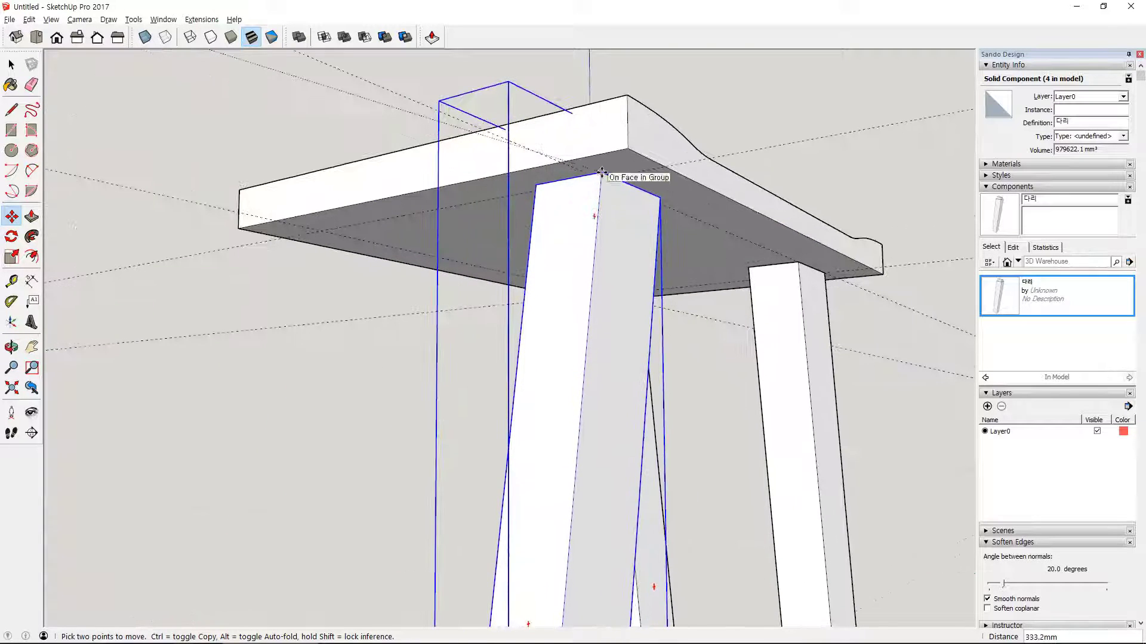
pyautogui.moveTo(445, 200); pyautogui.dragTo(807, 261, button='middle')
pyautogui.scroll(-2, 808, 260)
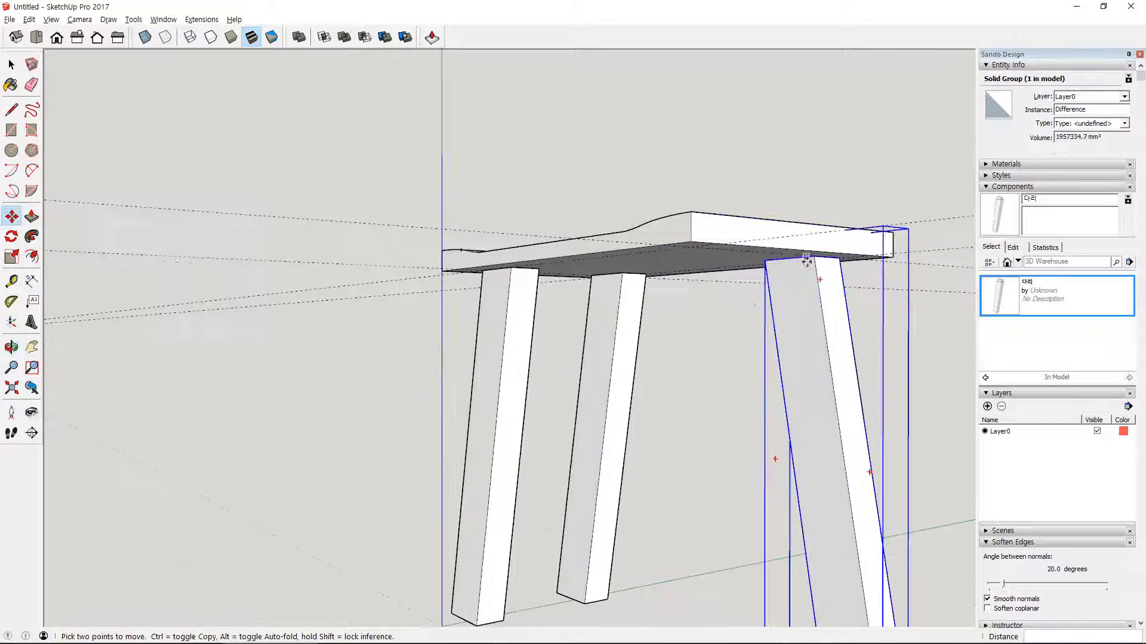
# - Move the last placed leg by its shoulder corner onto the guide intersection at the seat underside's front right corner
pyautogui.moveTo(651, 299); pyautogui.dragTo(453, 292, button='middle')
pyautogui.scroll(-2, 465, 299)
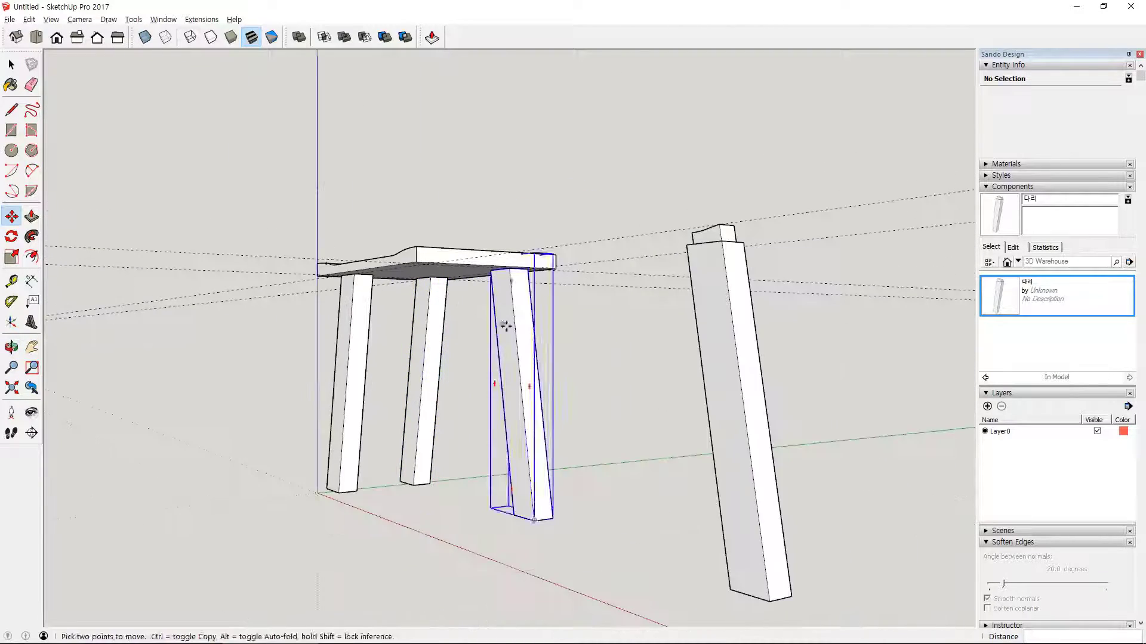
pyautogui.moveTo(519, 312); pyautogui.dragTo(783, 205, button='middle')
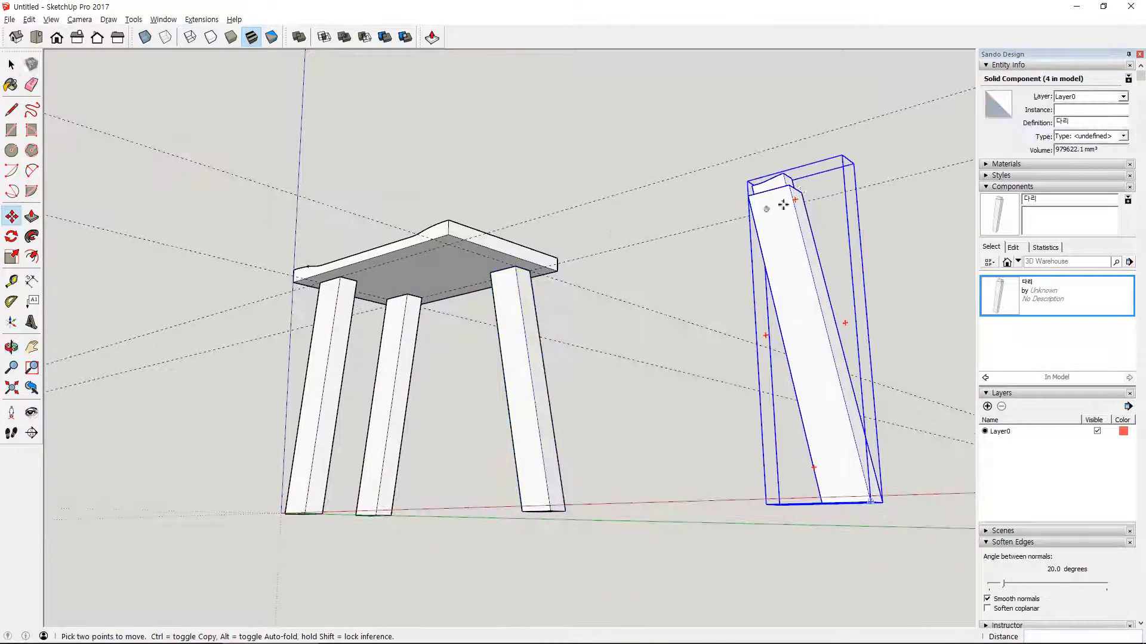
pyautogui.click(786, 186)
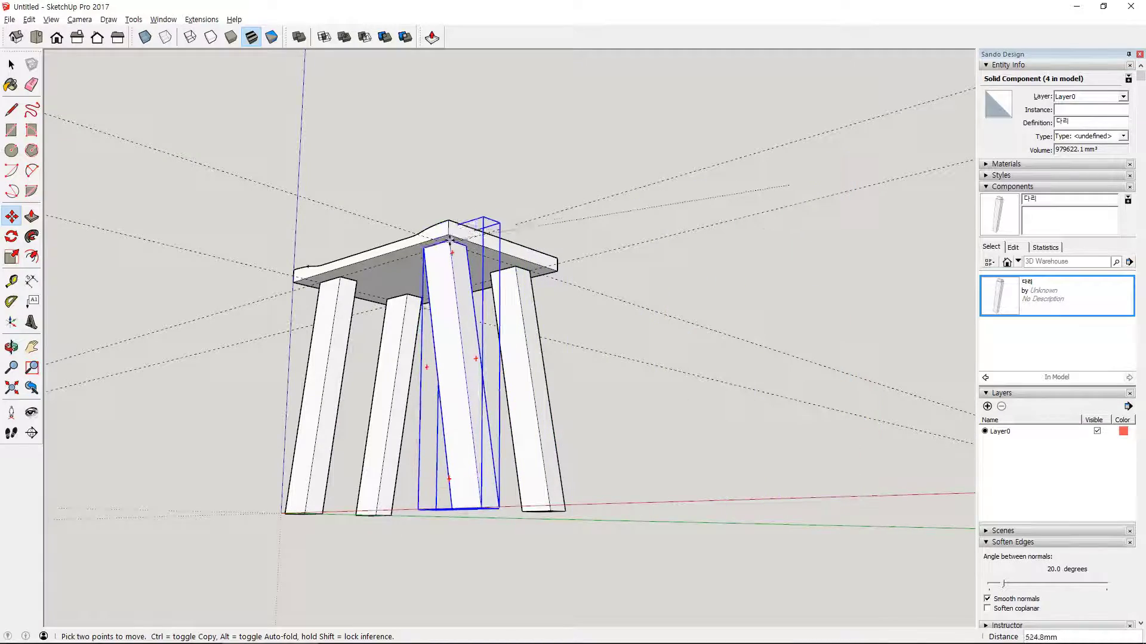
pyautogui.scroll(3, 449, 244)
pyautogui.scroll(1, 449, 243)
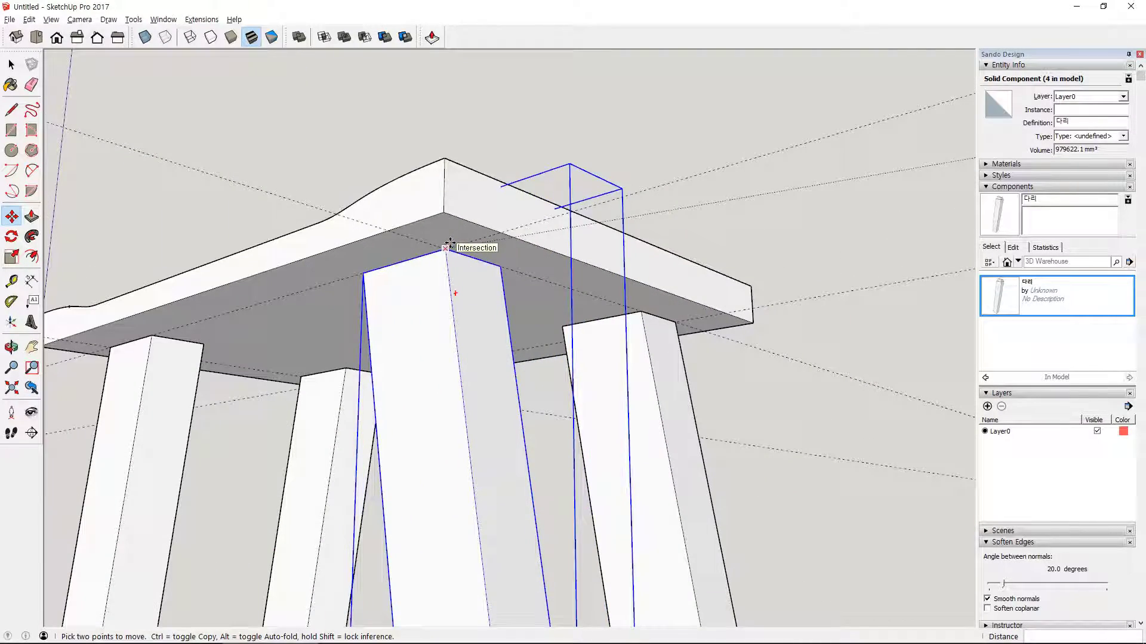
pyautogui.click(448, 244)
# - Trim the seat with each of the three added legs to cut their tenon holes
pyautogui.moveTo(449, 243); pyautogui.dragTo(797, 347, button='middle')
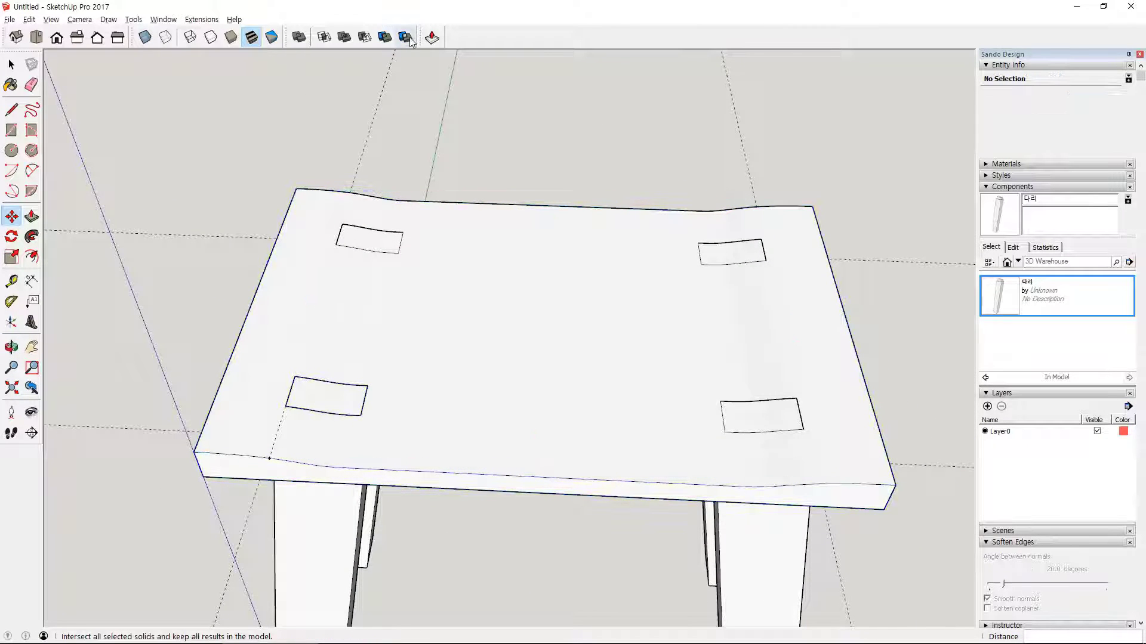
pyautogui.click(385, 37)
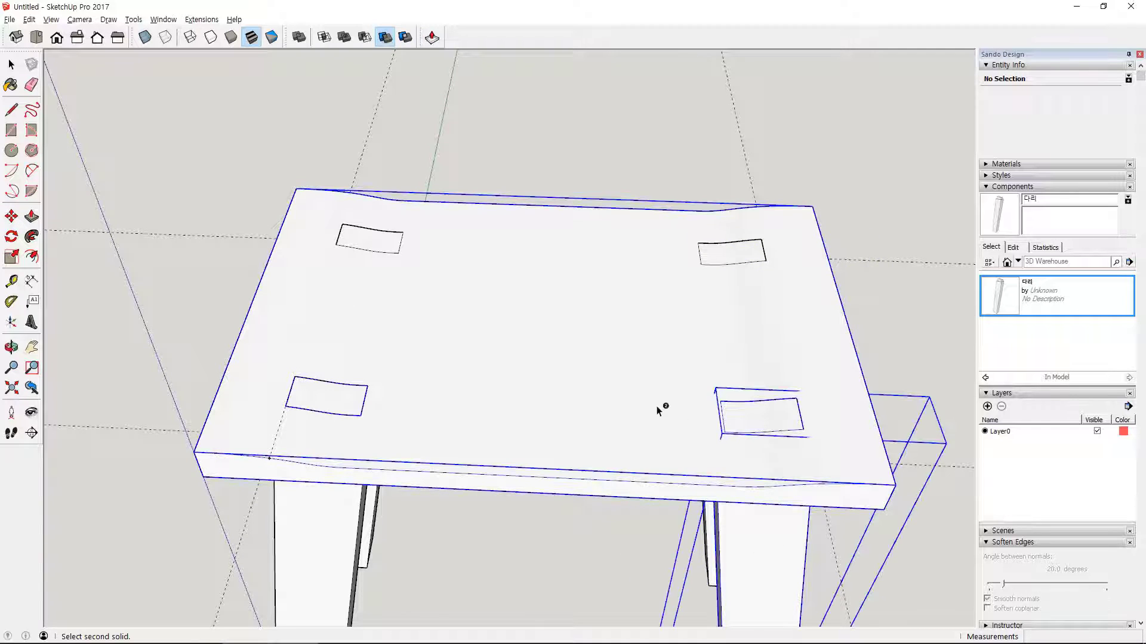
pyautogui.moveTo(663, 407); pyautogui.dragTo(421, 167, button='middle')
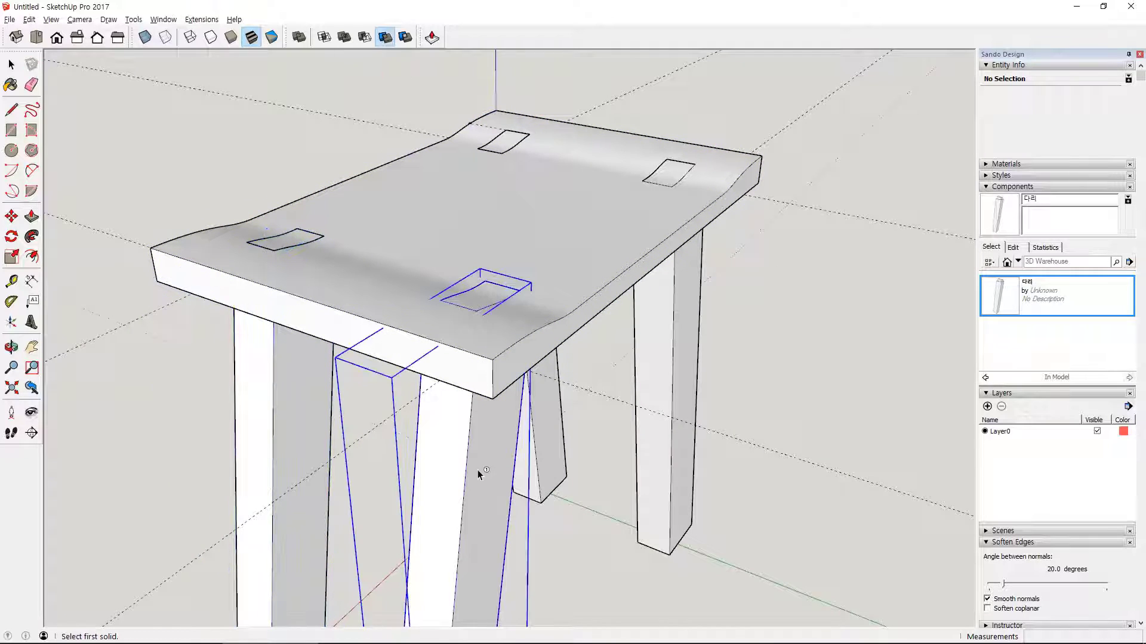
pyautogui.moveTo(810, 292); pyautogui.dragTo(614, 350, button='middle')
pyautogui.moveTo(801, 376); pyautogui.dragTo(743, 338, button='middle')
pyautogui.click(385, 38)
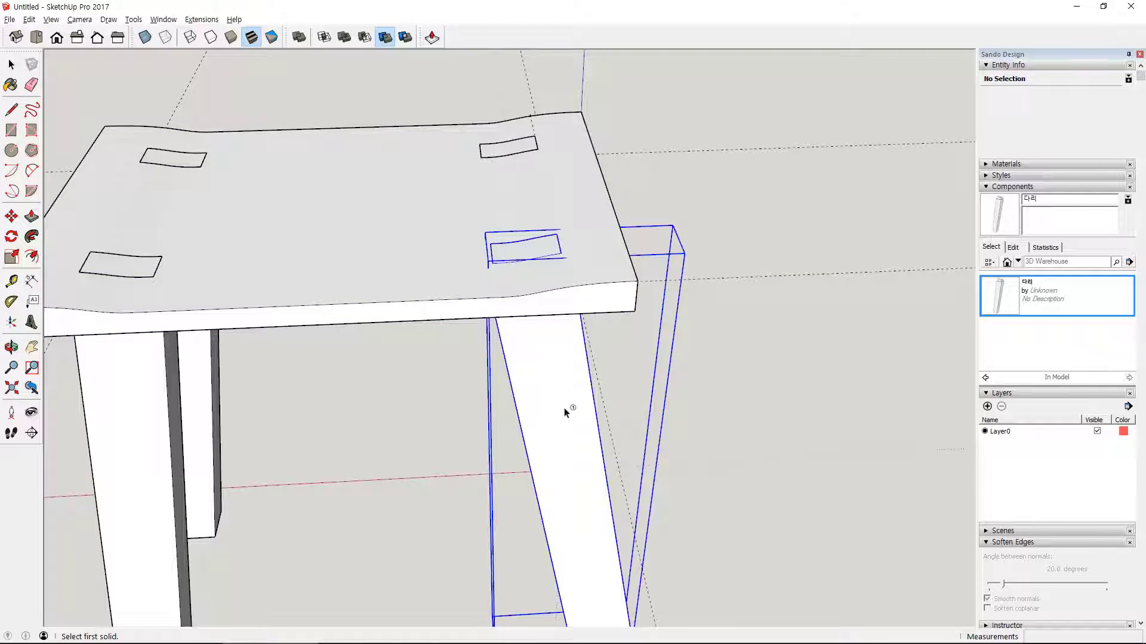
pyautogui.moveTo(396, 274); pyautogui.dragTo(190, 102, button='middle')
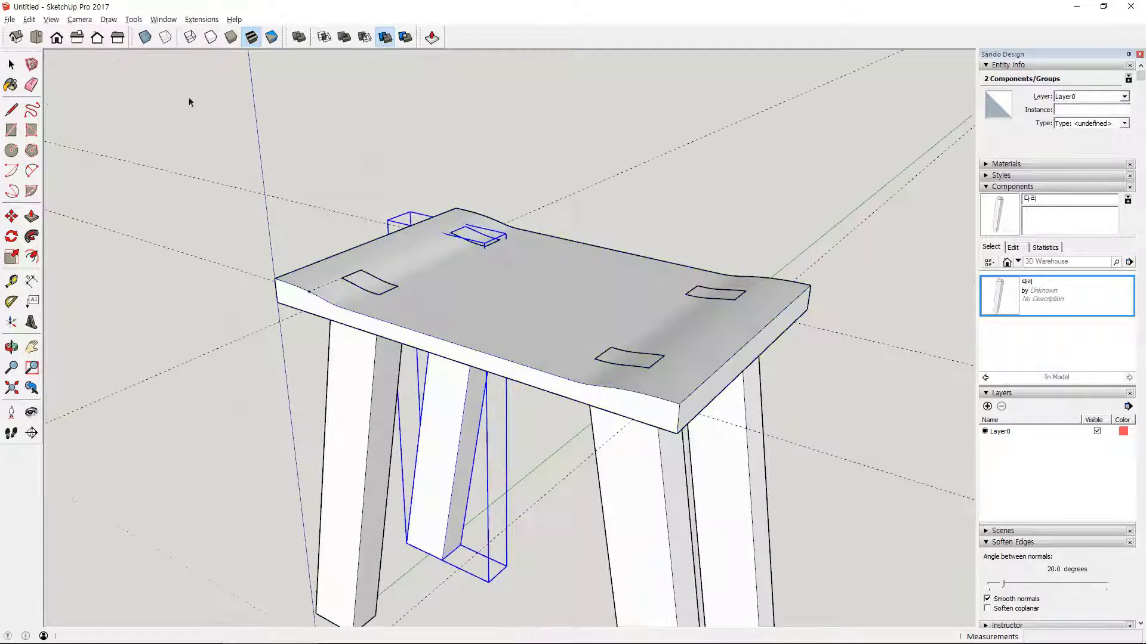
# - Hide the guides in the model and clear the selection
pyautogui.click(50, 20)
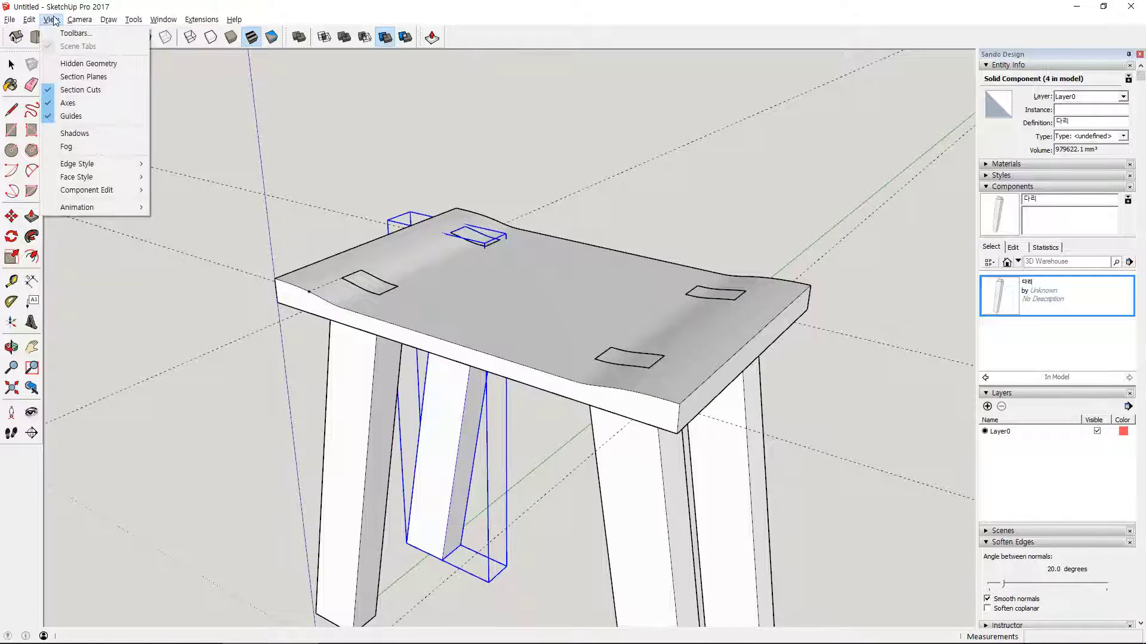
pyautogui.click(113, 127)
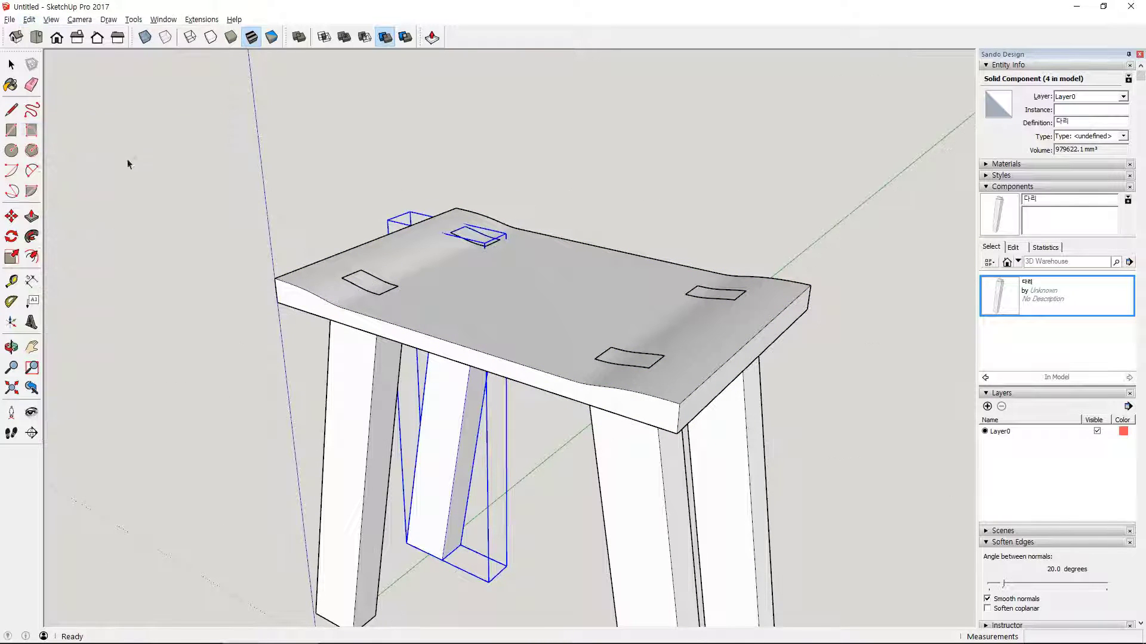
pyautogui.moveTo(269, 298); pyautogui.dragTo(278, 360, button='middle')
pyautogui.click(278, 360)
# - Examine the assembled stool from several sides, including the tenon joints in the seat and the slanted legs
pyautogui.scroll(-2, 278, 360)
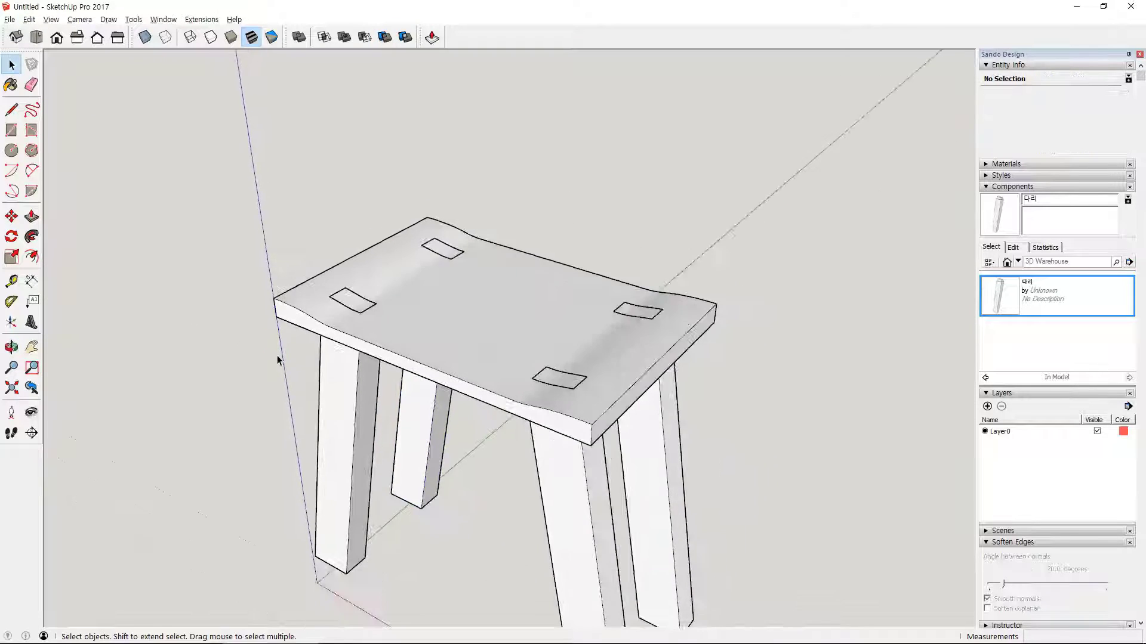
pyautogui.keyDown('shift'); pyautogui.moveTo(455, 489); pyautogui.dragTo(424, 349, button='middle'); pyautogui.keyUp('shift')
pyautogui.moveTo(581, 343); pyautogui.dragTo(432, 364, button='middle')
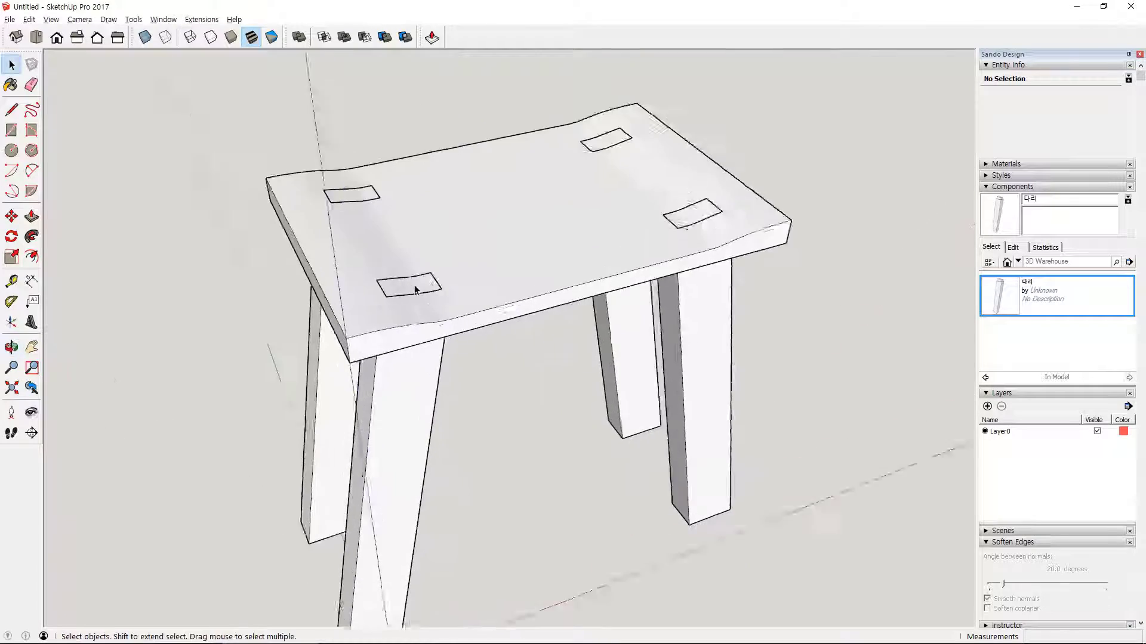
pyautogui.scroll(4, 416, 287)
pyautogui.moveTo(615, 284)
pyautogui.mouseDown(button='middle')
pyautogui.moveTo(478, 304)
pyautogui.moveTo(336, 301)
pyautogui.moveTo(352, 323)
pyautogui.moveTo(422, 225)
pyautogui.moveTo(329, 233)
pyautogui.moveTo(496, 281)
pyautogui.moveTo(503, 222)
pyautogui.mouseUp(button='middle')
pyautogui.scroll(2, 334, 297)
pyautogui.moveTo(716, 236)
pyautogui.keyDown('shift'); pyautogui.mouseDown(button='middle')
pyautogui.moveTo(621, 256)
pyautogui.moveTo(421, 242)
pyautogui.mouseUp(button='middle'); pyautogui.keyUp('shift')
pyautogui.keyDown('shift'); pyautogui.moveTo(750, 243); pyautogui.dragTo(531, 251, button='middle'); pyautogui.keyUp('shift')
pyautogui.moveTo(687, 250)
pyautogui.keyDown('shift'); pyautogui.mouseDown(button='middle')
pyautogui.moveTo(473, 253)
pyautogui.moveTo(644, 263)
pyautogui.moveTo(504, 277)
pyautogui.moveTo(639, 223)
pyautogui.moveTo(613, 291)
pyautogui.moveTo(592, 286)
pyautogui.moveTo(605, 251)
pyautogui.moveTo(578, 269)
pyautogui.mouseUp(button='middle'); pyautogui.keyUp('shift')
pyautogui.scroll(-6, 612, 292)
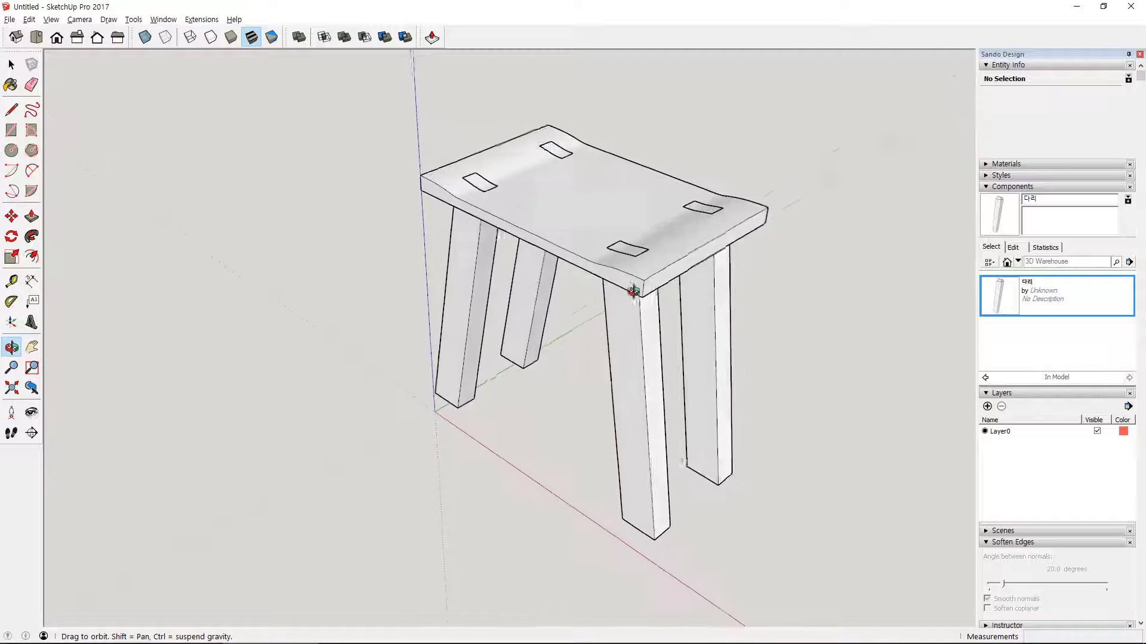